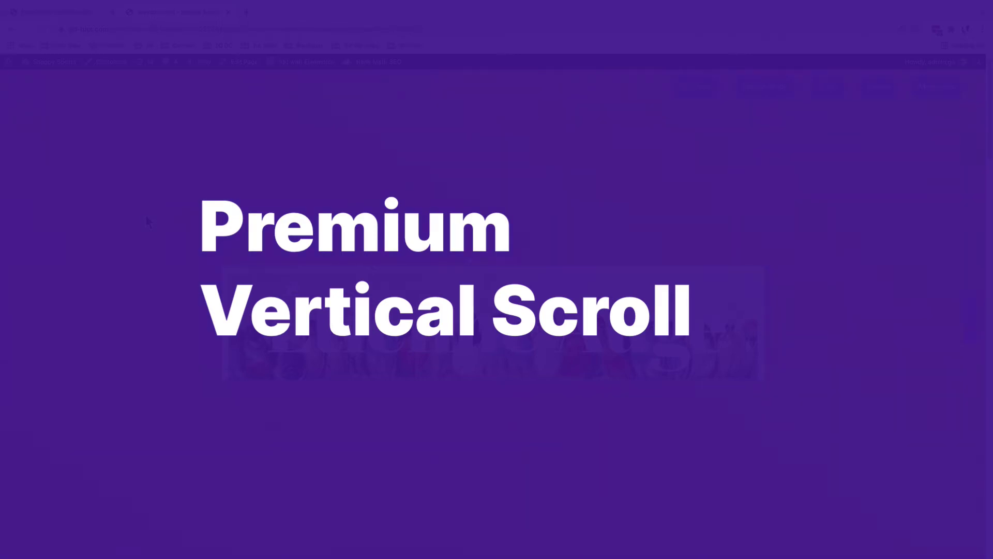
Look through the finished vertical scroll page from Welcome to My Work, advancing the Series 02 carousel along the way.
{"action": "scroll", "coordinate": [146, 221], "scroll_direction": "down", "scroll_amount": 1}
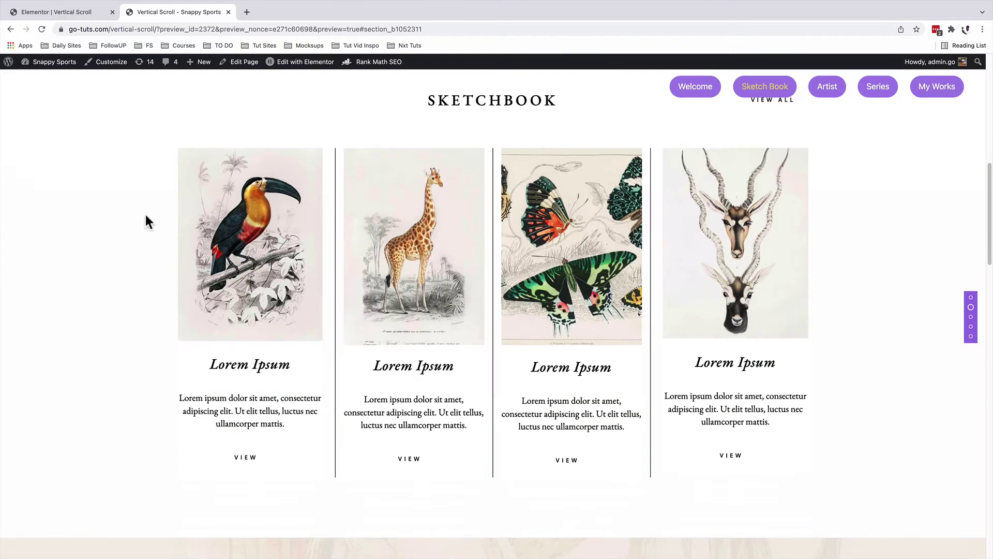
{"action": "scroll", "coordinate": [146, 221], "scroll_direction": "down", "scroll_amount": 1}
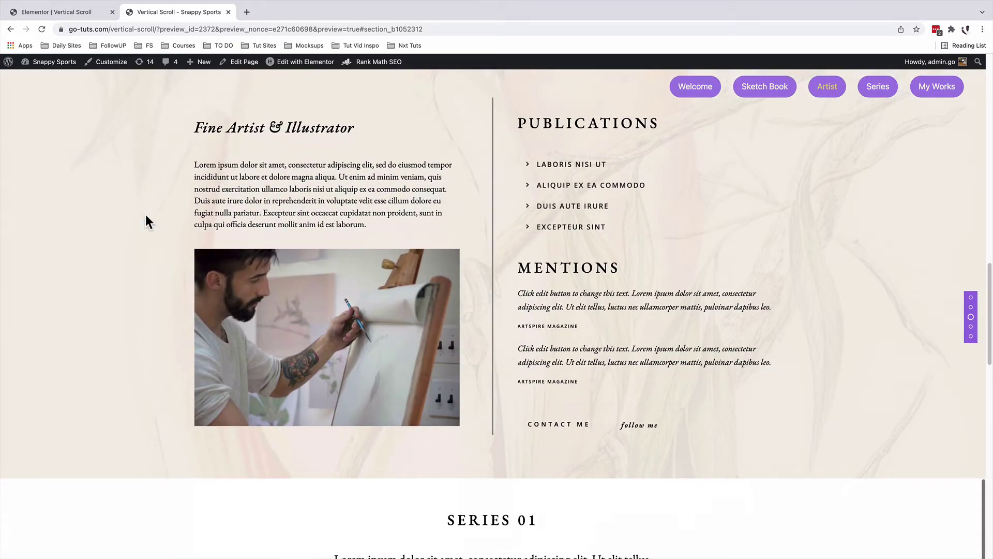
{"action": "scroll", "coordinate": [145, 214], "scroll_direction": "down", "scroll_amount": 1}
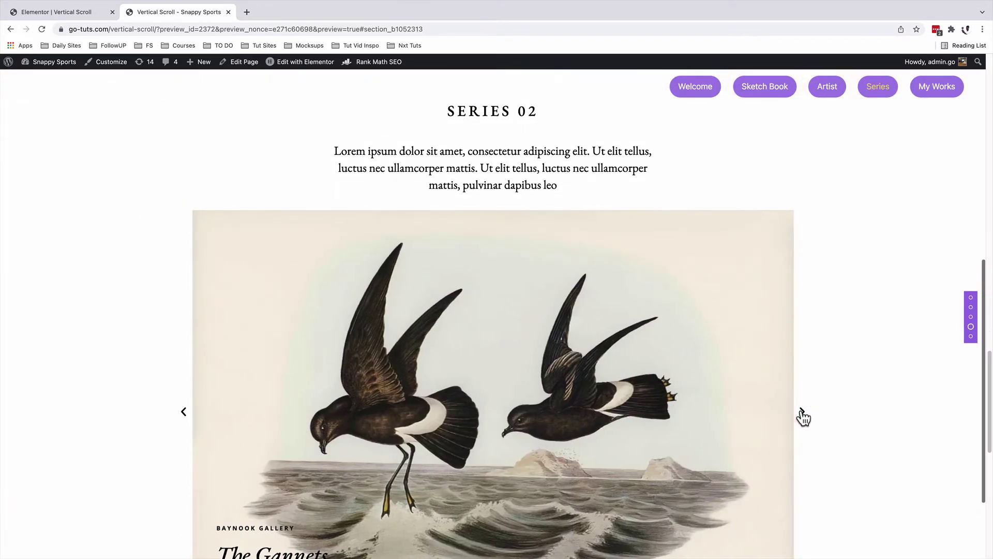
{"action": "left_click", "coordinate": [802, 414]}
{"action": "left_click", "coordinate": [803, 414]}
{"action": "scroll", "coordinate": [831, 406], "scroll_direction": "down", "scroll_amount": 1}
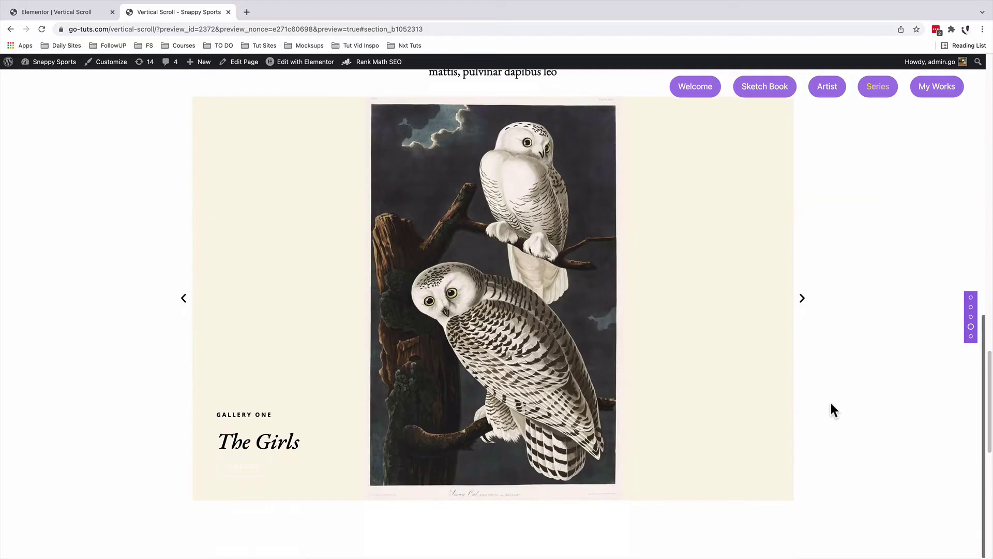
{"action": "scroll", "coordinate": [831, 409], "scroll_direction": "down", "scroll_amount": 1}
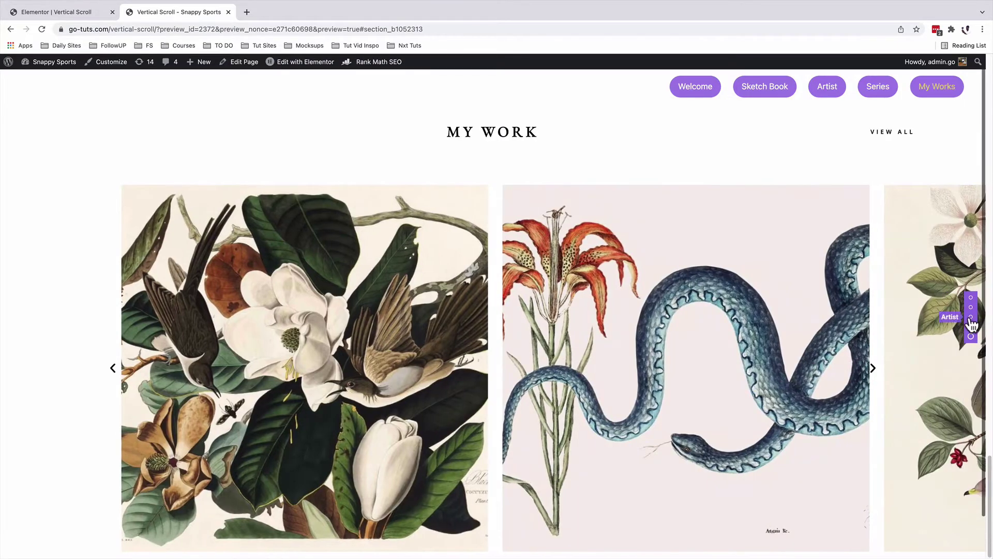
Test the navigation dots by jumping to the Artist, Sketch Book and Welcome sections and again to Artist.
{"action": "left_click", "coordinate": [971, 318]}
{"action": "left_click", "coordinate": [971, 307]}
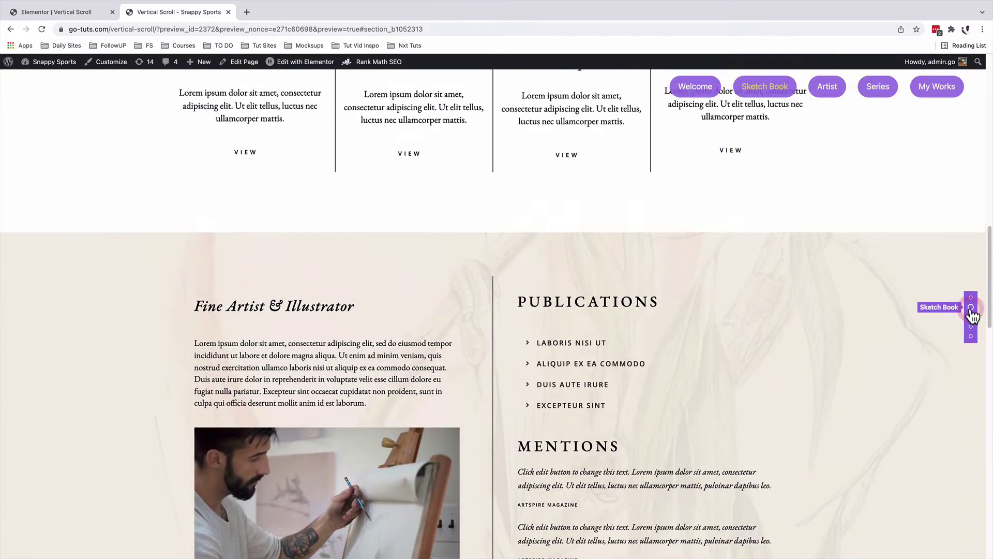
{"action": "left_click", "coordinate": [971, 299]}
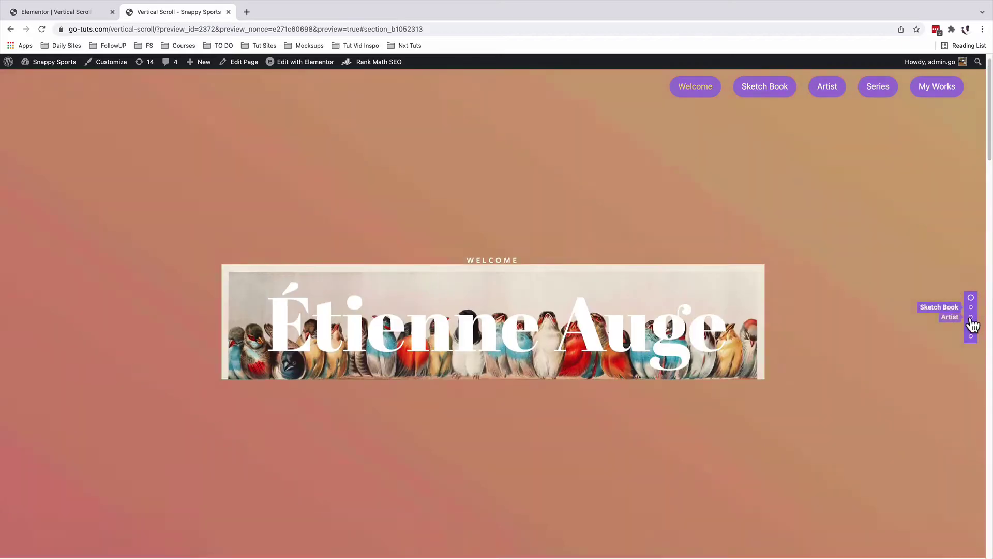
{"action": "left_click", "coordinate": [971, 317]}
Test the navigation menu by visiting Welcome, Sketch Book, Artist, Series and My Works, and return to Welcome.
{"action": "left_click", "coordinate": [700, 92]}
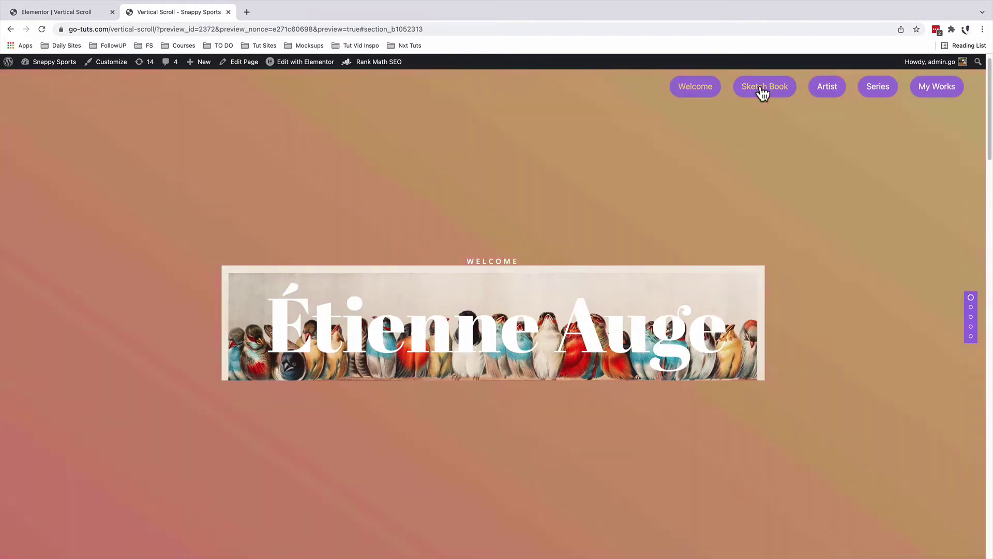
{"action": "left_click", "coordinate": [763, 92]}
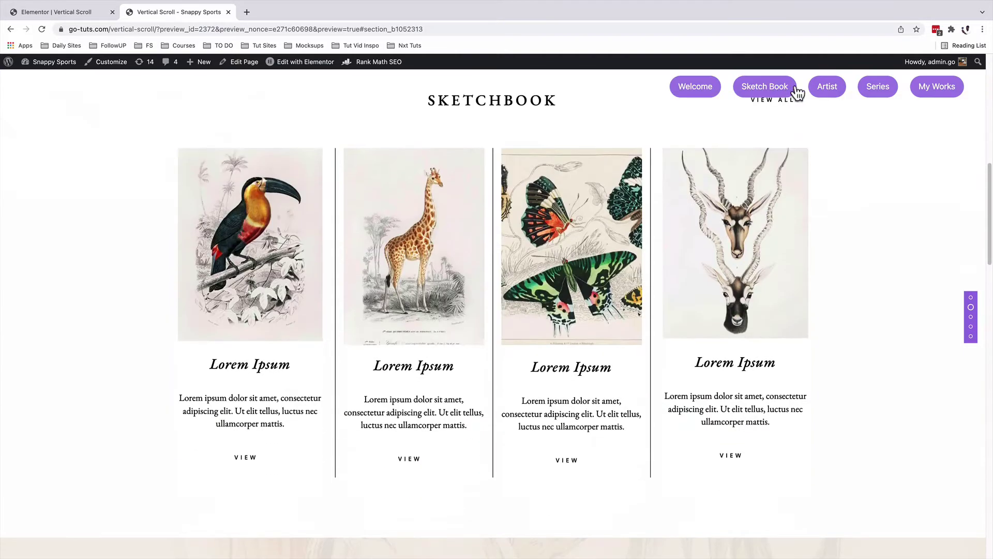
{"action": "left_click", "coordinate": [822, 92]}
{"action": "left_click", "coordinate": [878, 90]}
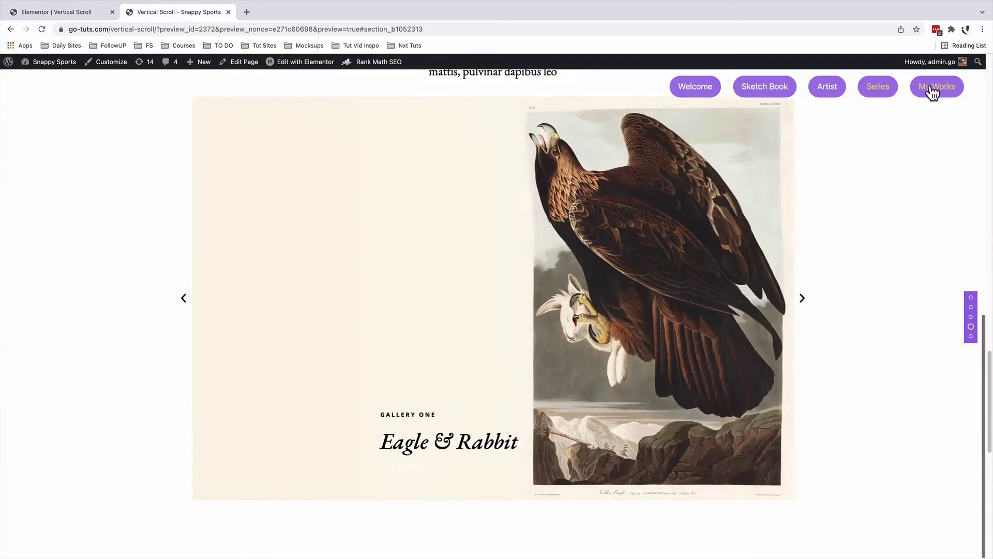
{"action": "left_click", "coordinate": [933, 91]}
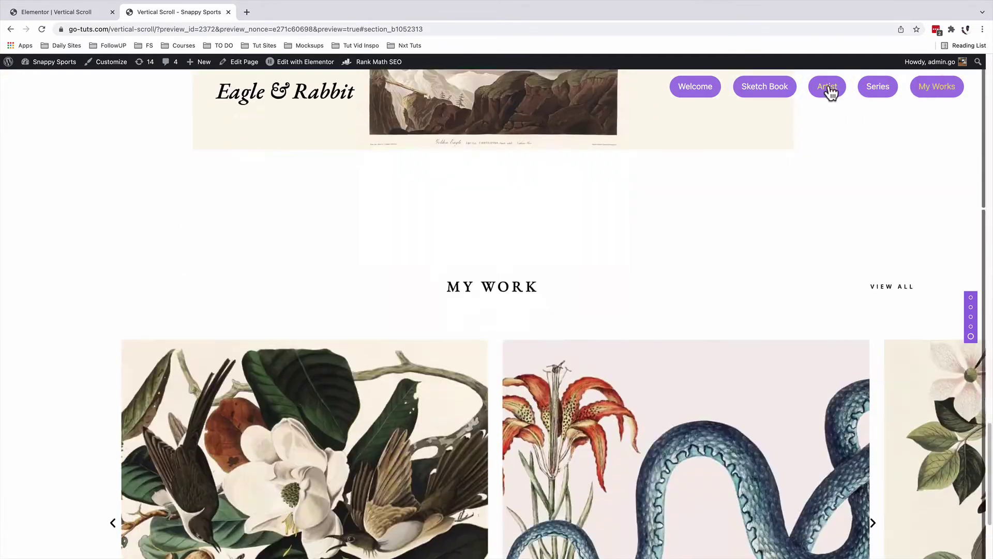
{"action": "left_click", "coordinate": [696, 88]}
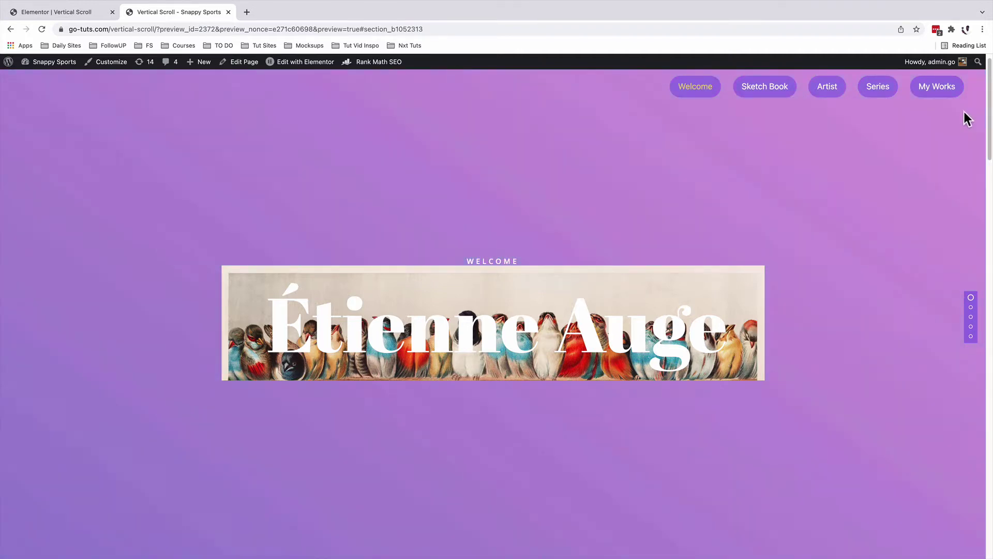
Compare the Elementor editor with the page preview, and set the Vertical Scroll page's layout to Default in the page settings.
{"action": "left_click", "coordinate": [66, 13]}
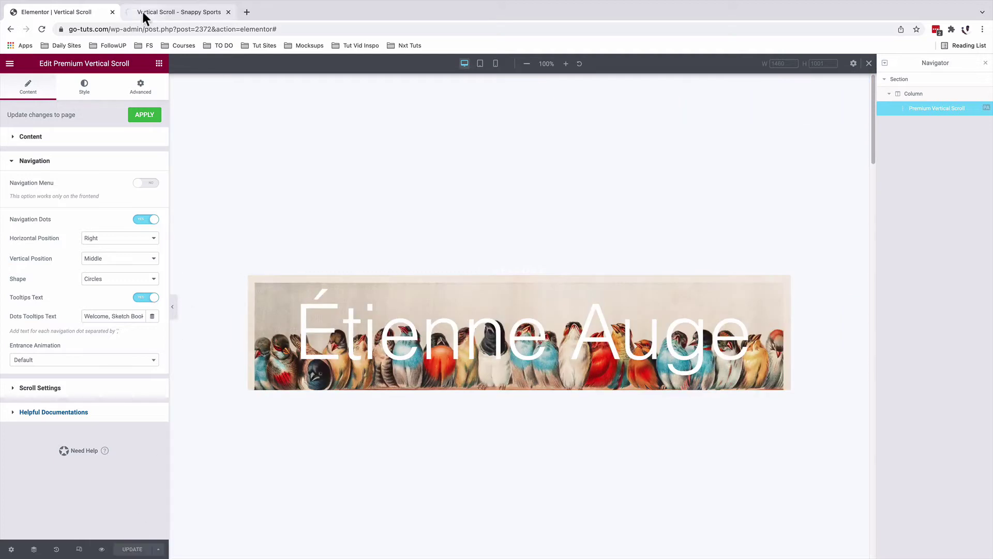
{"action": "left_click", "coordinate": [142, 12]}
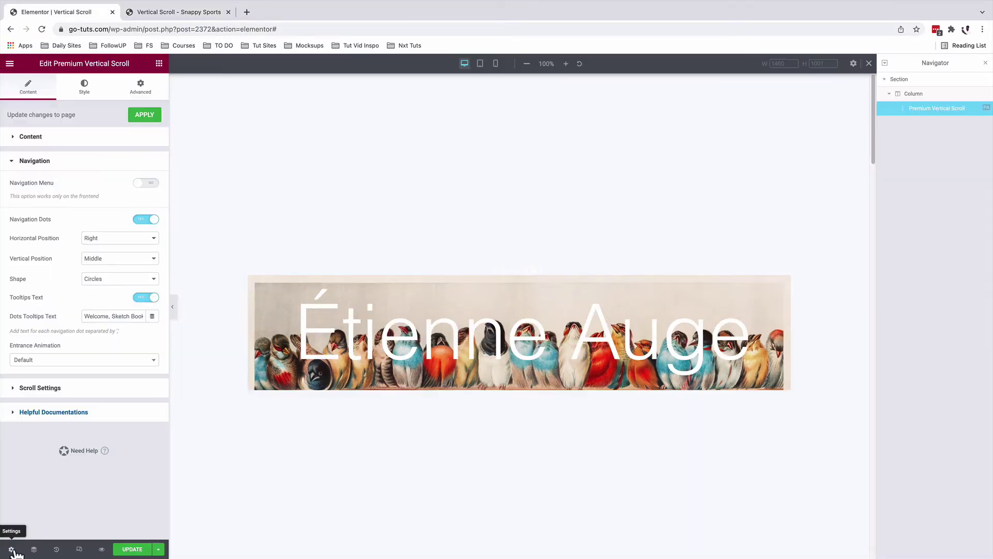
{"action": "left_click", "coordinate": [11, 549]}
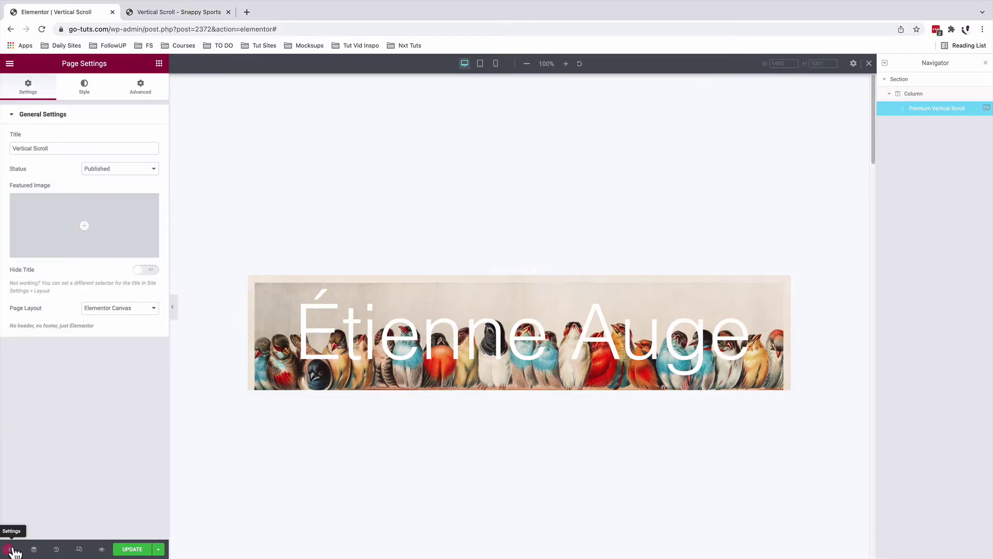
{"action": "left_click", "coordinate": [125, 313]}
{"action": "left_click", "coordinate": [122, 297]}
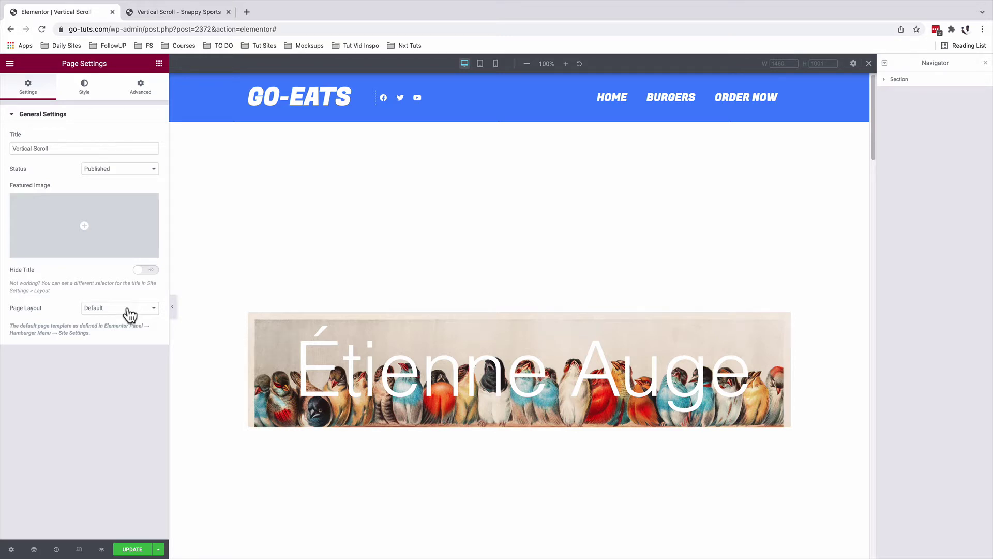
Check the preview with its site header, and try the navigation dots in the tablet and phone simulations.
{"action": "left_click", "coordinate": [148, 12]}
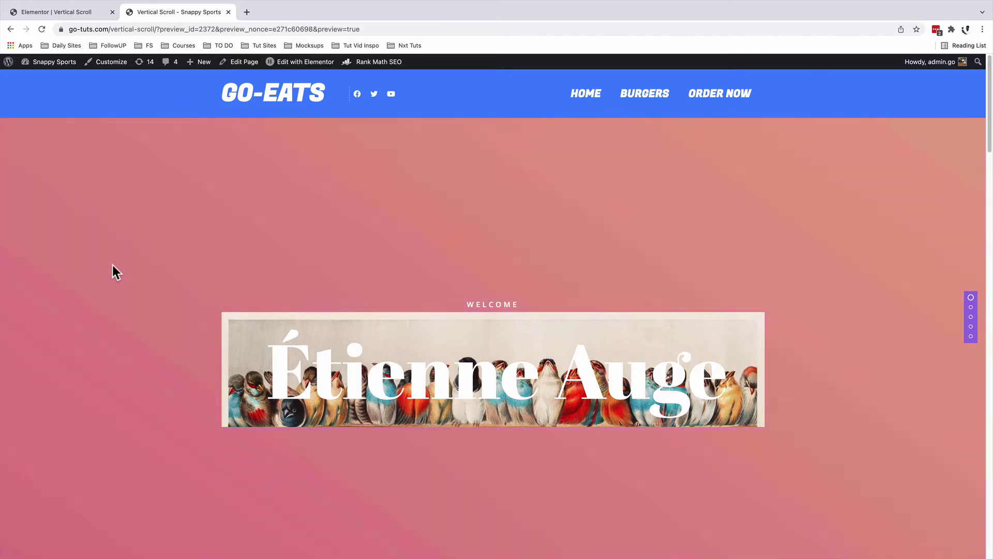
{"action": "scroll", "coordinate": [114, 263], "scroll_direction": "down", "scroll_amount": 3}
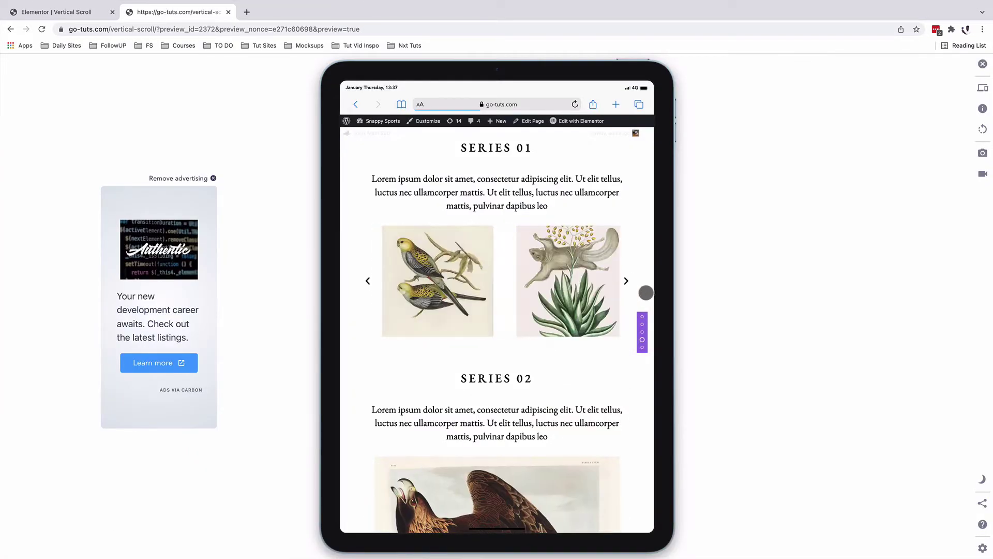
{"action": "left_click", "coordinate": [643, 325]}
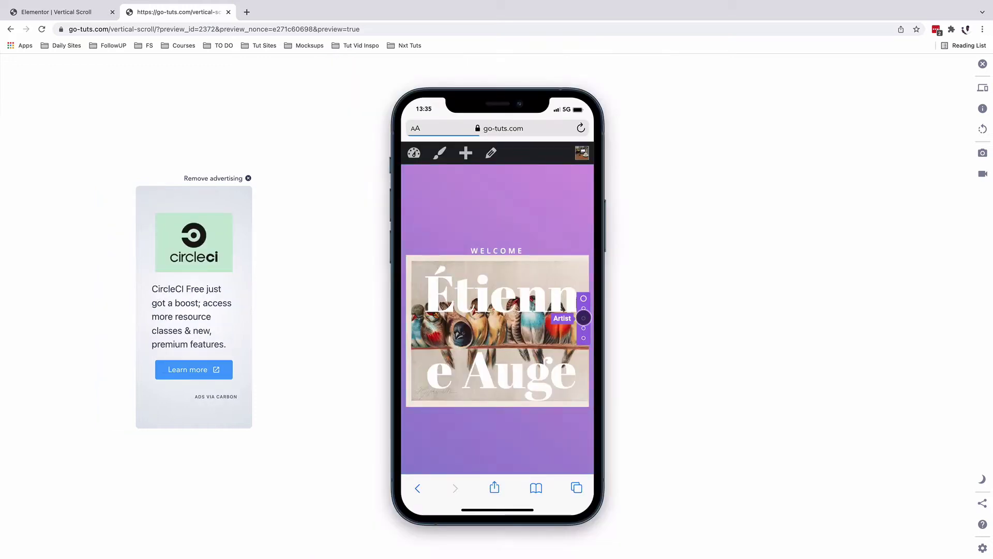
{"action": "left_click", "coordinate": [584, 328]}
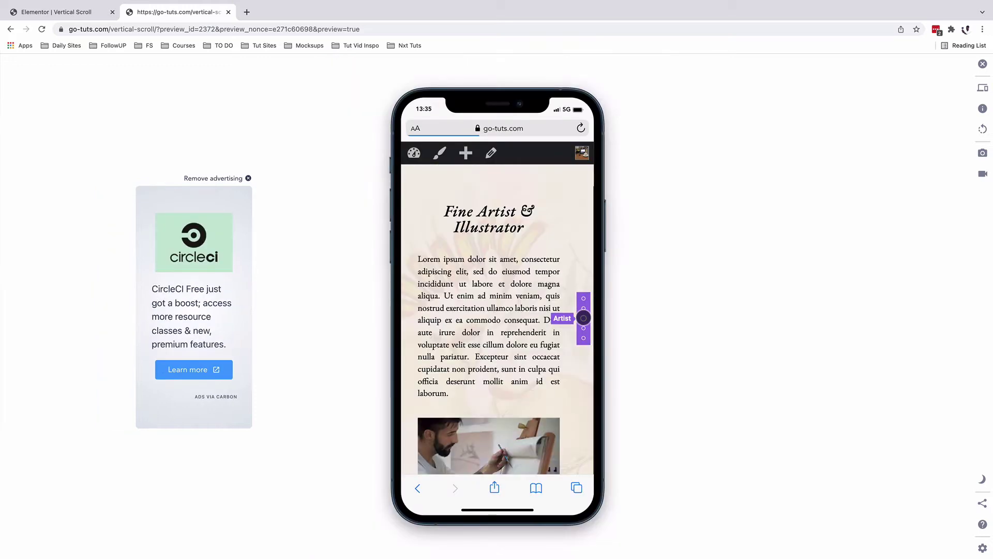
{"action": "left_click_drag", "start_coordinate": [552, 330], "coordinate": [554, 421]}
{"action": "left_click", "coordinate": [556, 421]}
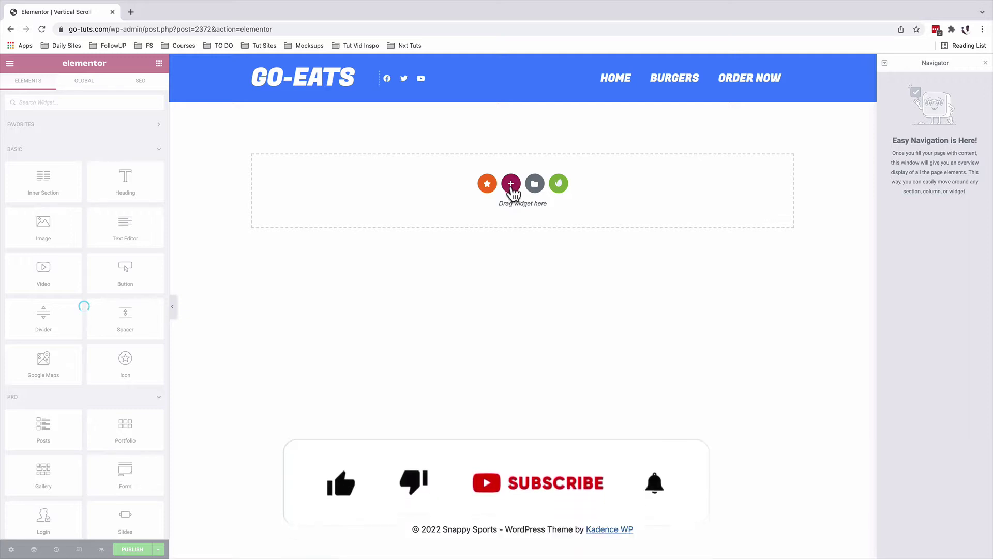
Add a single-column section to the empty page and place the Premium Vertical Scroll widget in it.
{"action": "left_click", "coordinate": [511, 184]}
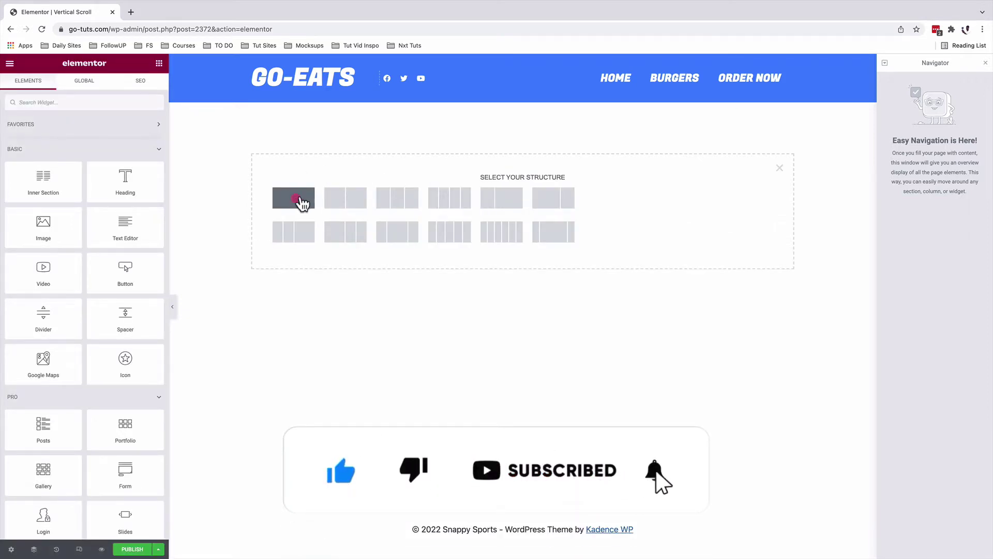
{"action": "left_click", "coordinate": [304, 201]}
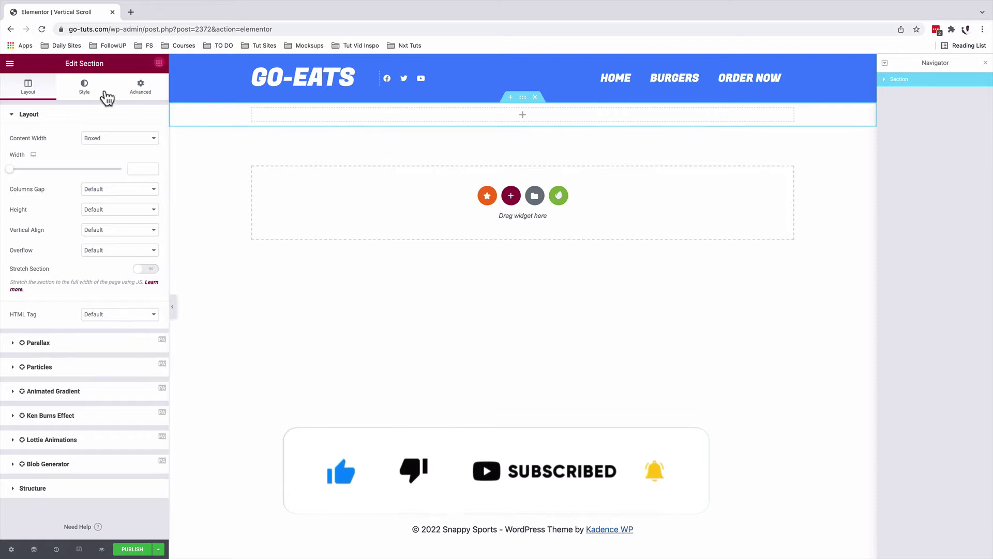
{"action": "left_click", "coordinate": [83, 106]}
{"action": "type", "text": "b"}
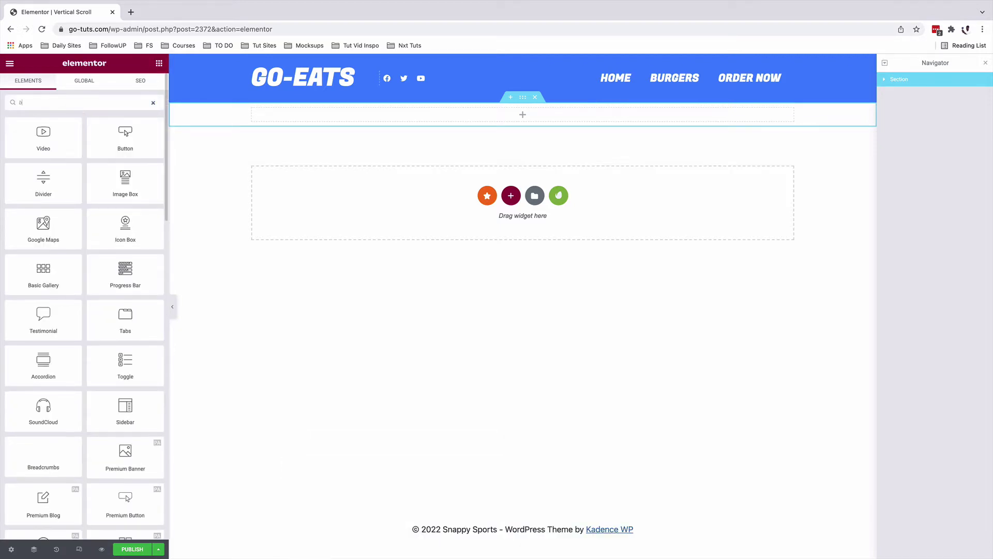
{"action": "key", "text": "BackSpace"}
{"action": "type", "text": "ver"}
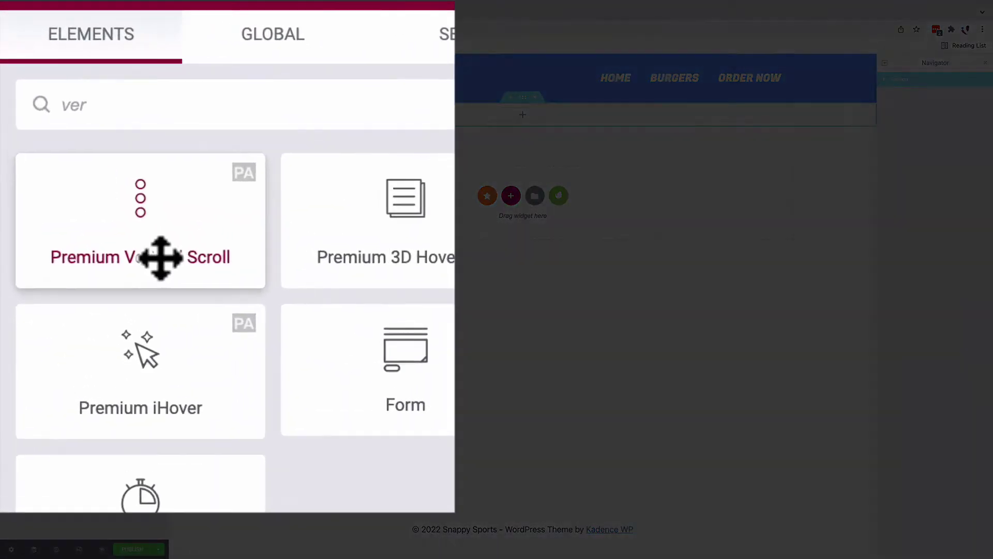
{"action": "left_click_drag", "start_coordinate": [120, 219], "coordinate": [391, 110]}
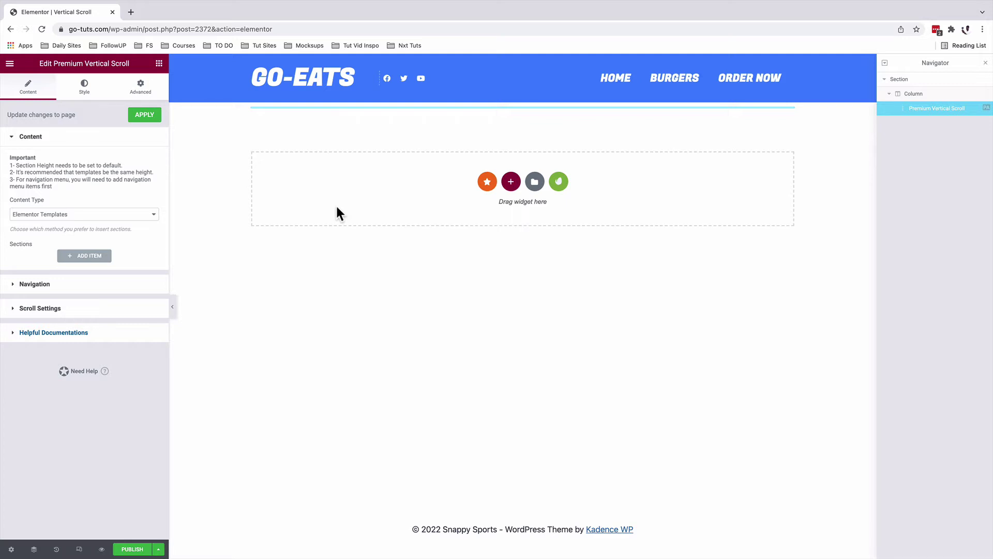
Find the Premium Addons settings with the search "premi" and make sure the Vertical Scroll widget is enabled under Widgets & Add-ons.
{"action": "left_click", "coordinate": [153, 113]}
{"action": "key", "text": "super+e"}
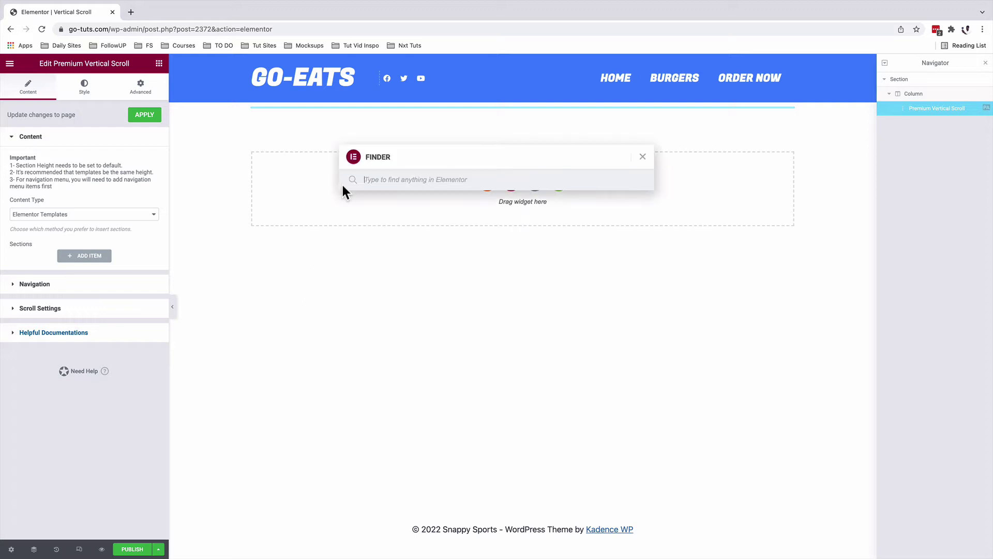
{"action": "type", "text": "prem"}
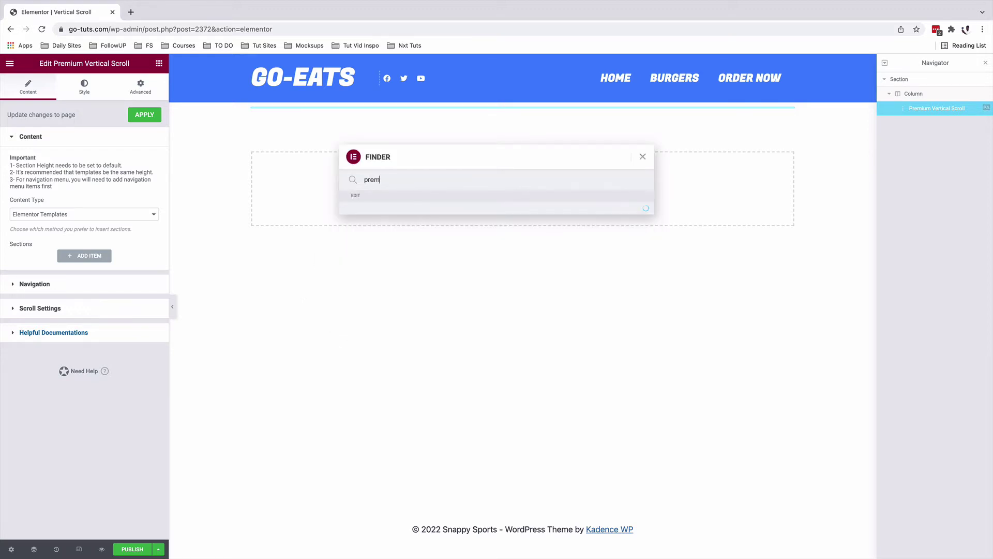
{"action": "type", "text": "i"}
{"action": "key", "text": "Return"}
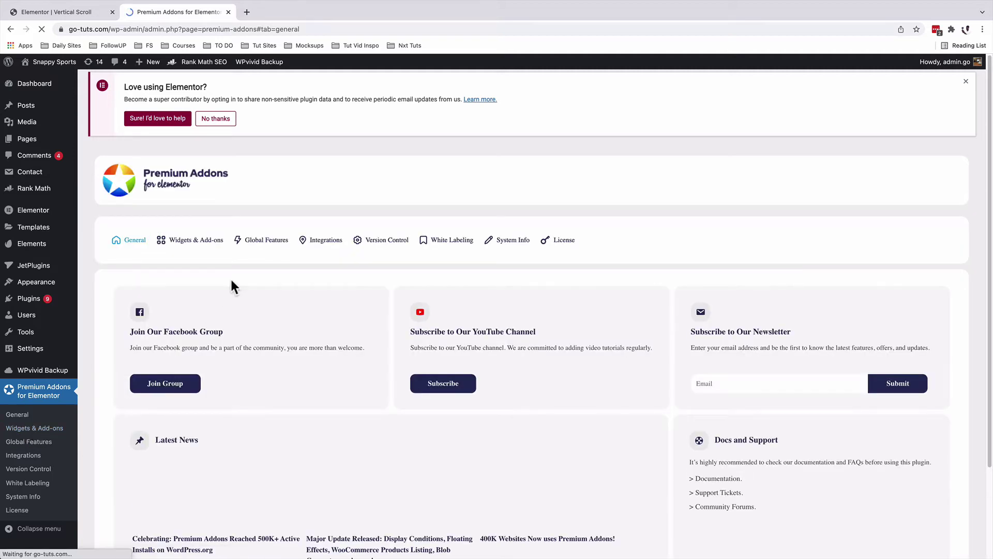
{"action": "left_click", "coordinate": [196, 240]}
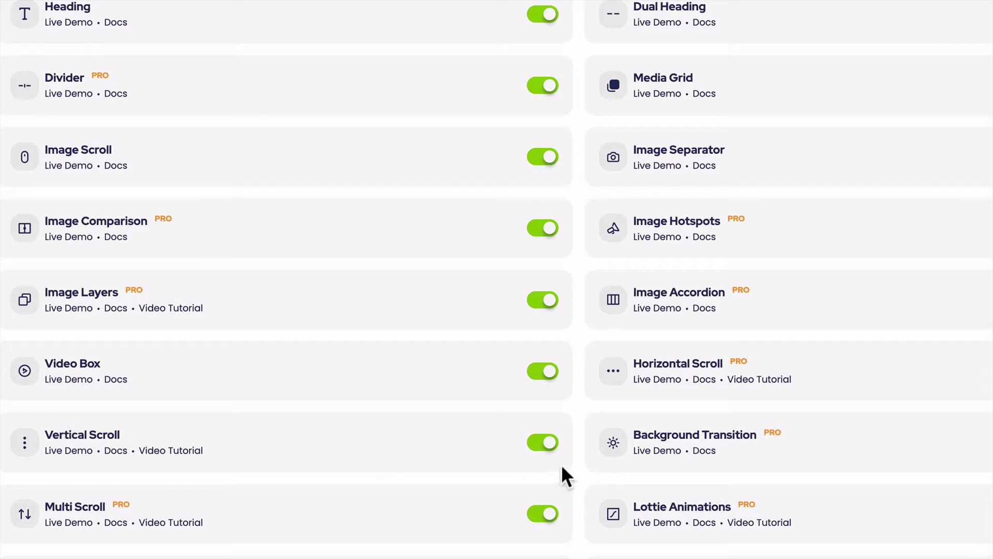
{"action": "left_click", "coordinate": [538, 445]}
{"action": "left_click", "coordinate": [551, 445]}
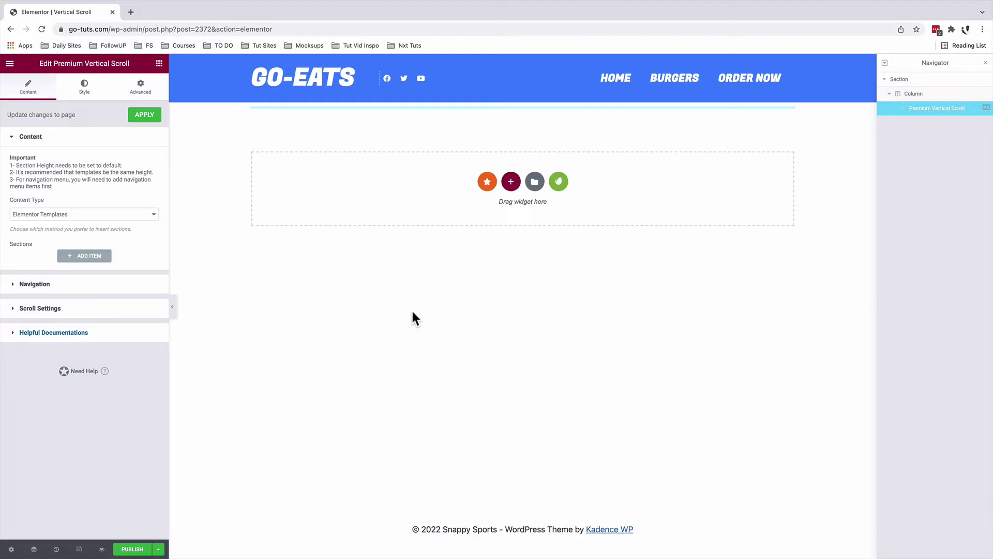
Switch the Vertical Scroll widget's content type to Section ID and set it back to Elementor Templates.
{"action": "left_click", "coordinate": [408, 311]}
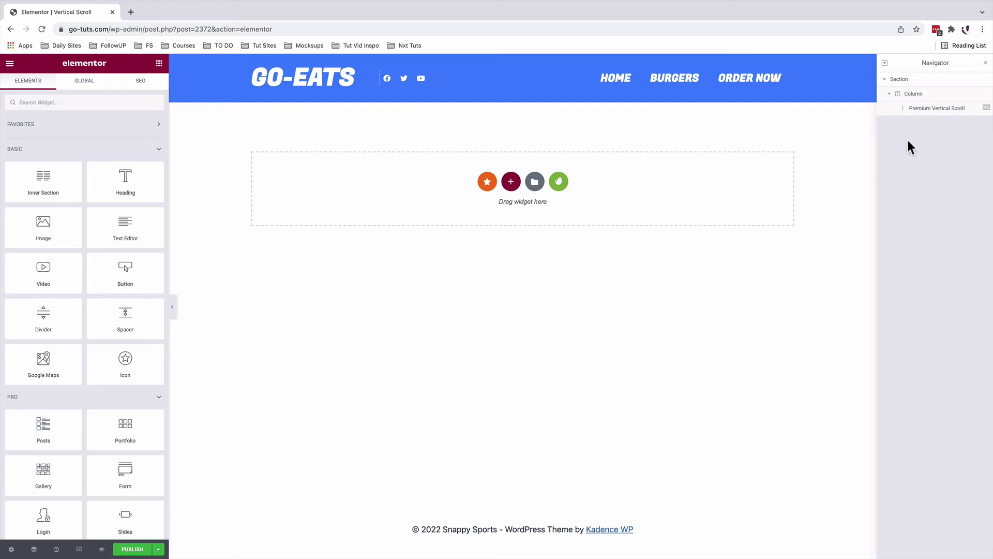
{"action": "left_click", "coordinate": [920, 108]}
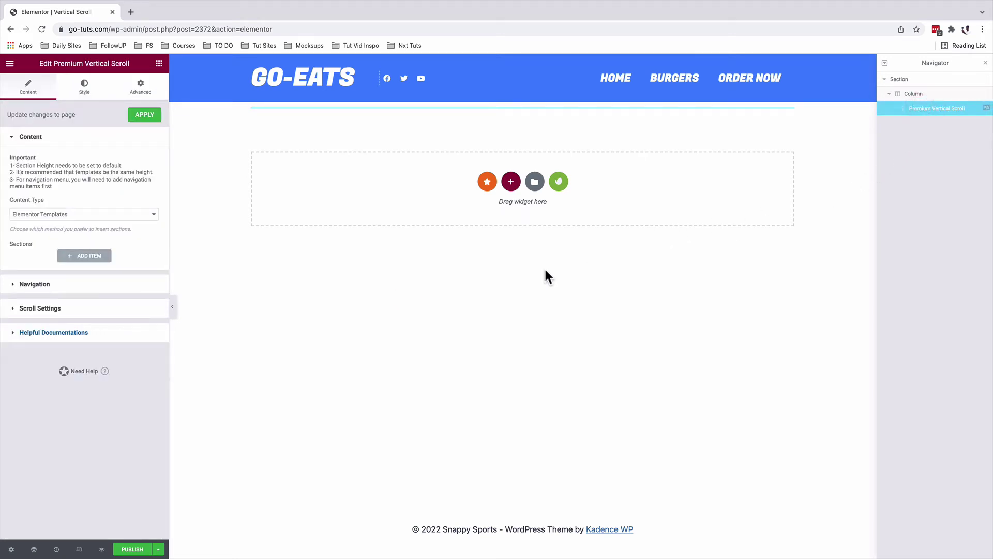
{"action": "left_click", "coordinate": [150, 216]}
{"action": "left_click", "coordinate": [132, 226]}
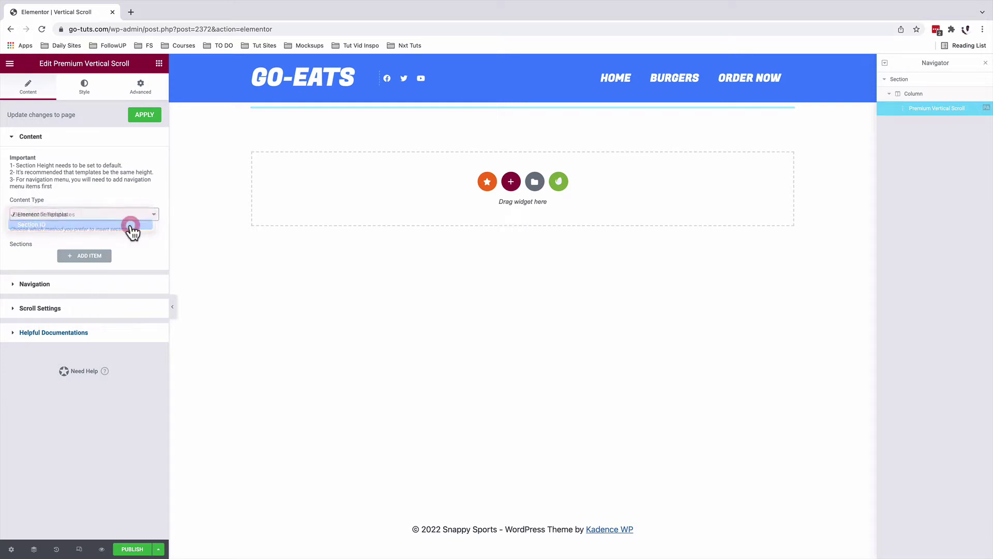
{"action": "left_click", "coordinate": [141, 215]}
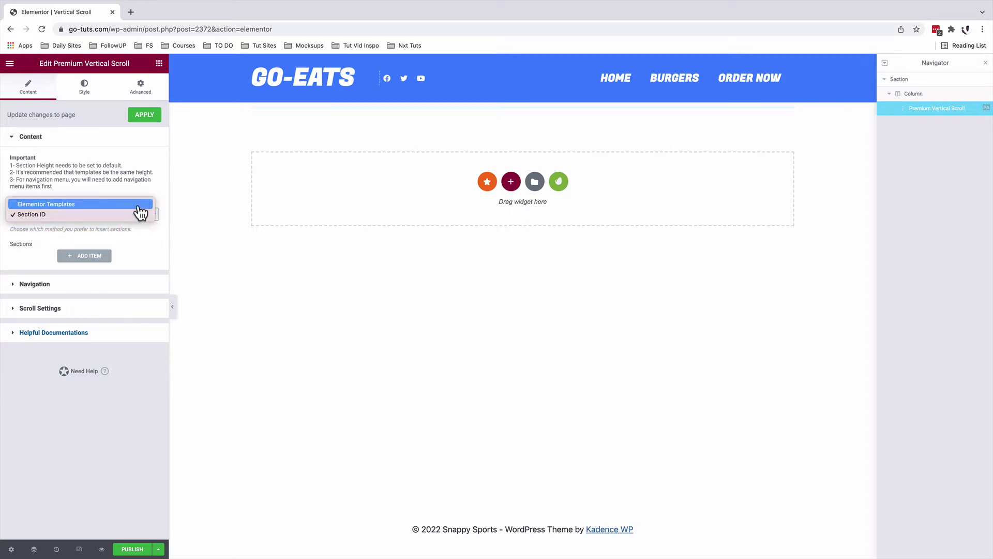
{"action": "left_click", "coordinate": [139, 205]}
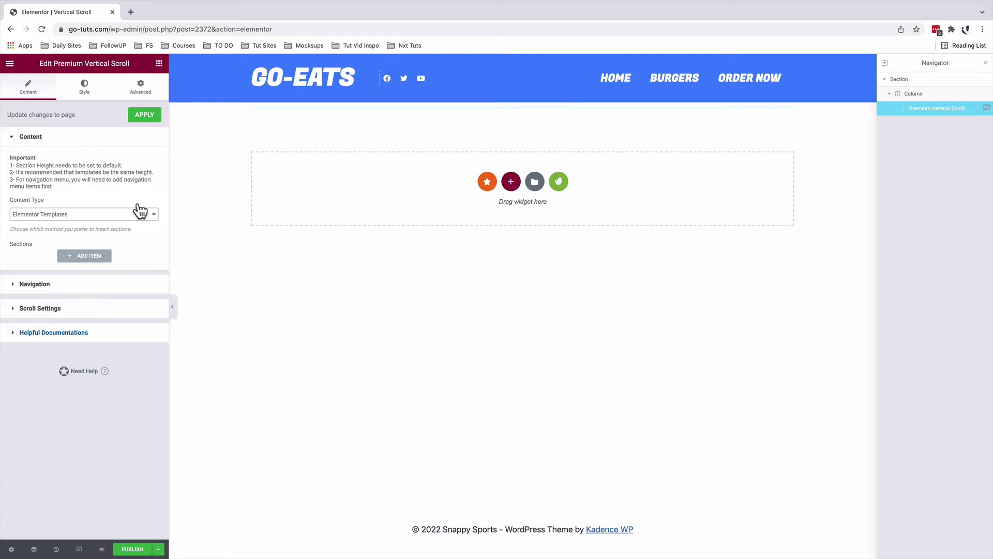
Add an item to the Vertical Scroll widget's sections and browse the available Elementor templates without choosing one.
{"action": "left_click", "coordinate": [97, 258]}
{"action": "left_click", "coordinate": [88, 299]}
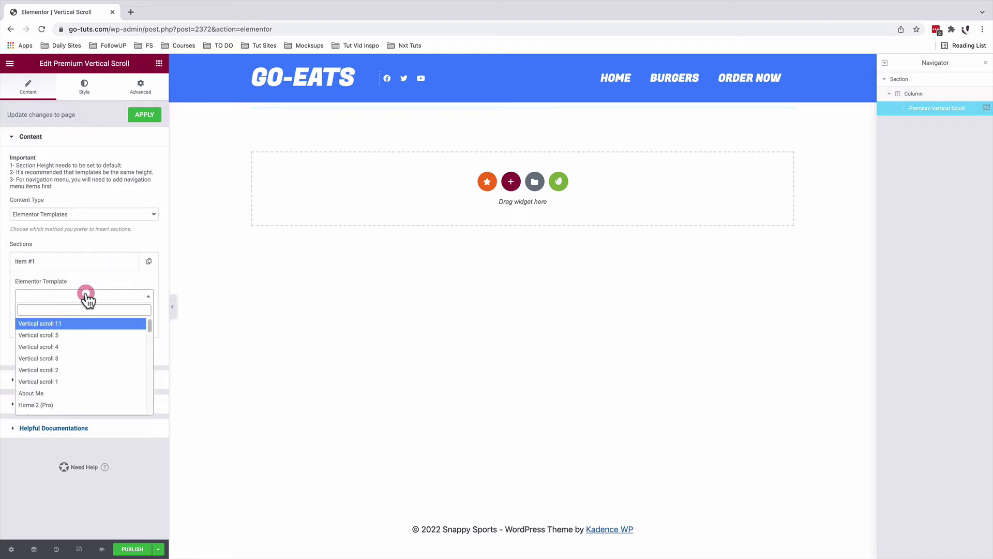
{"action": "scroll", "coordinate": [83, 383], "scroll_direction": "down", "scroll_amount": 5}
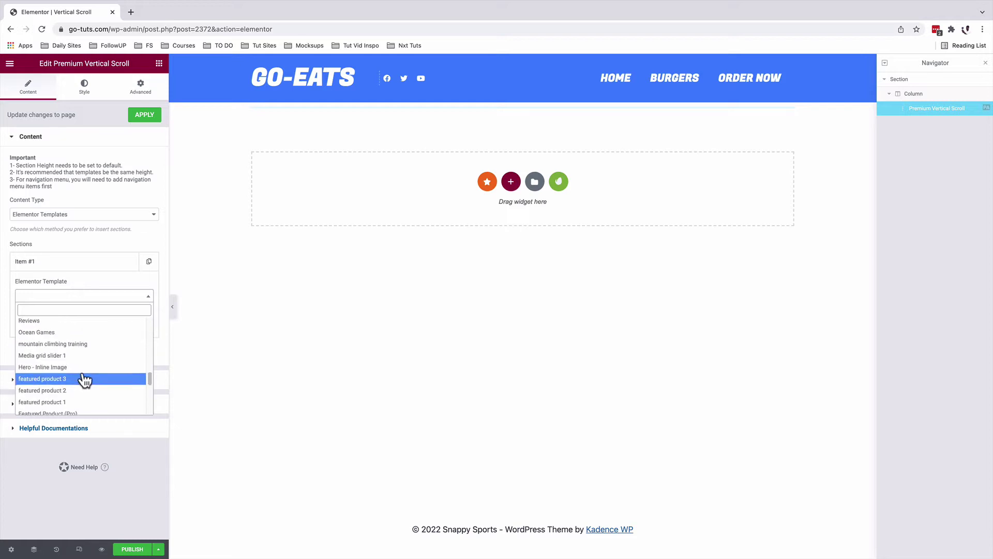
{"action": "scroll", "coordinate": [87, 355], "scroll_direction": "up", "scroll_amount": 5}
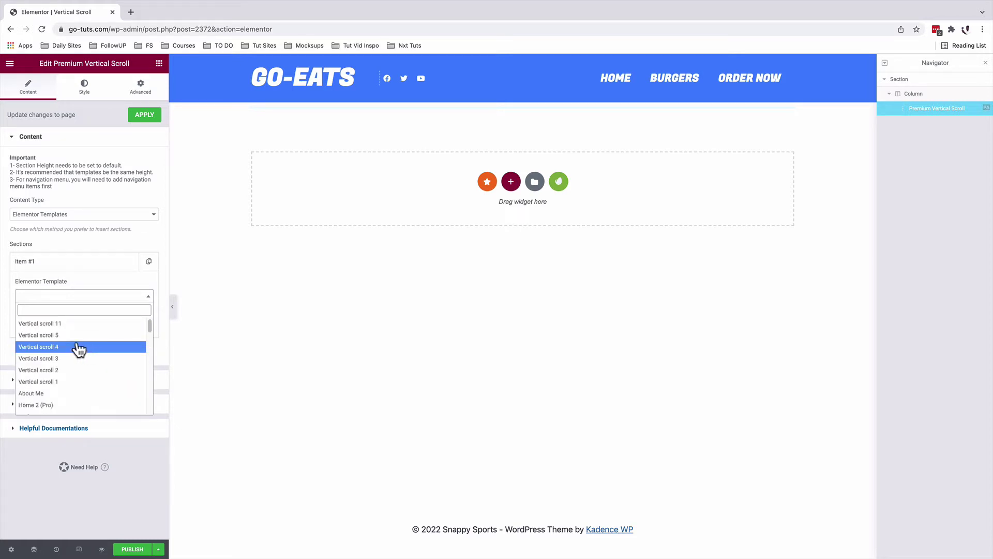
{"action": "left_click", "coordinate": [29, 459]}
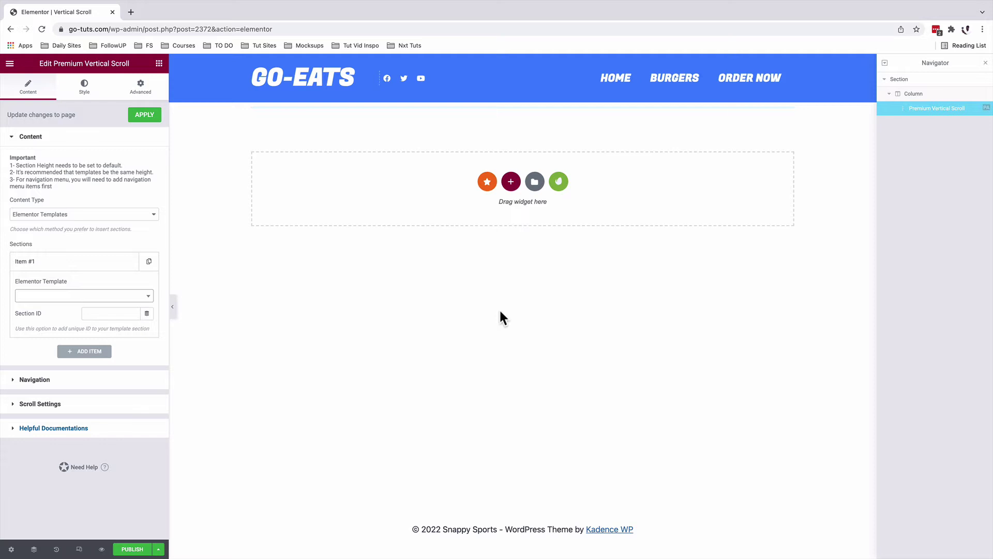
Add a single-column section below the widget and set it to full content width with no column gap.
{"action": "left_click", "coordinate": [511, 183]}
{"action": "left_click", "coordinate": [283, 213]}
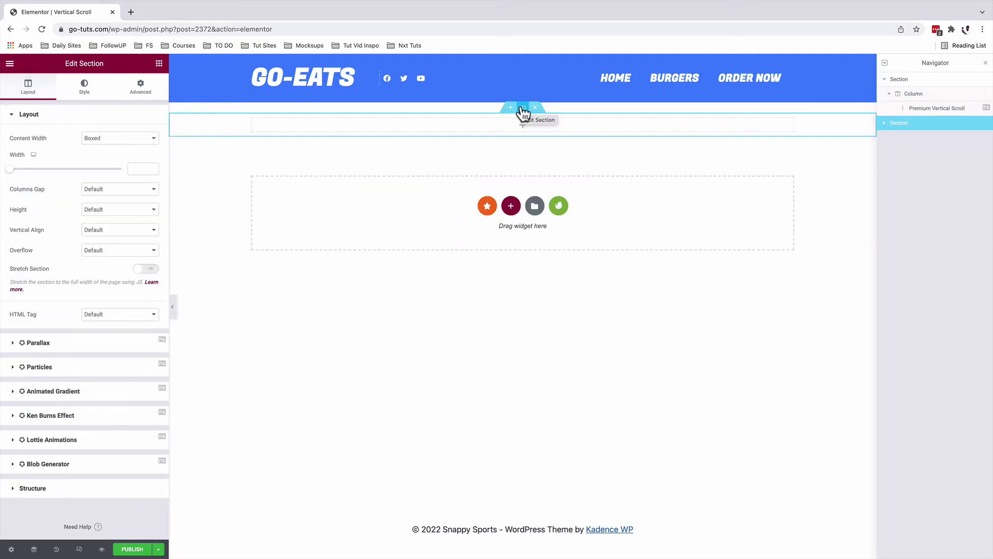
{"action": "left_click", "coordinate": [137, 140]}
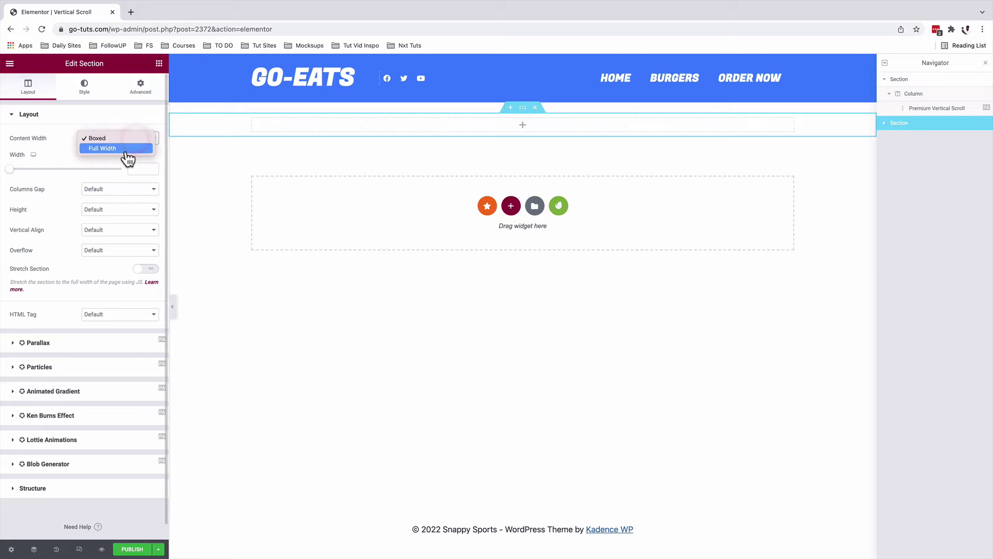
{"action": "left_click", "coordinate": [130, 148]}
{"action": "left_click", "coordinate": [124, 159]}
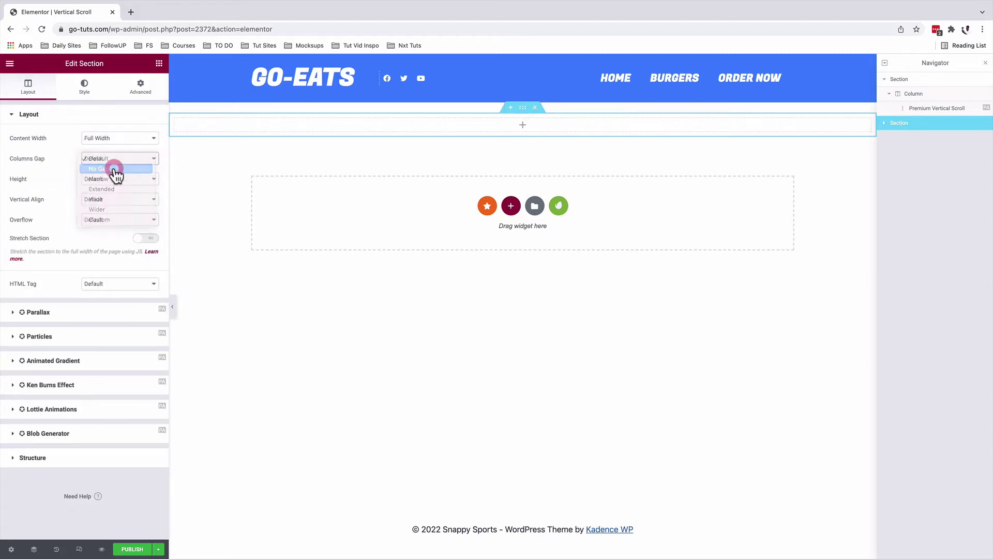
{"action": "left_click", "coordinate": [114, 170]}
Set the new section's height to Min Height with a minimum of 90 VH.
{"action": "left_click", "coordinate": [124, 178]}
{"action": "left_click", "coordinate": [133, 201]}
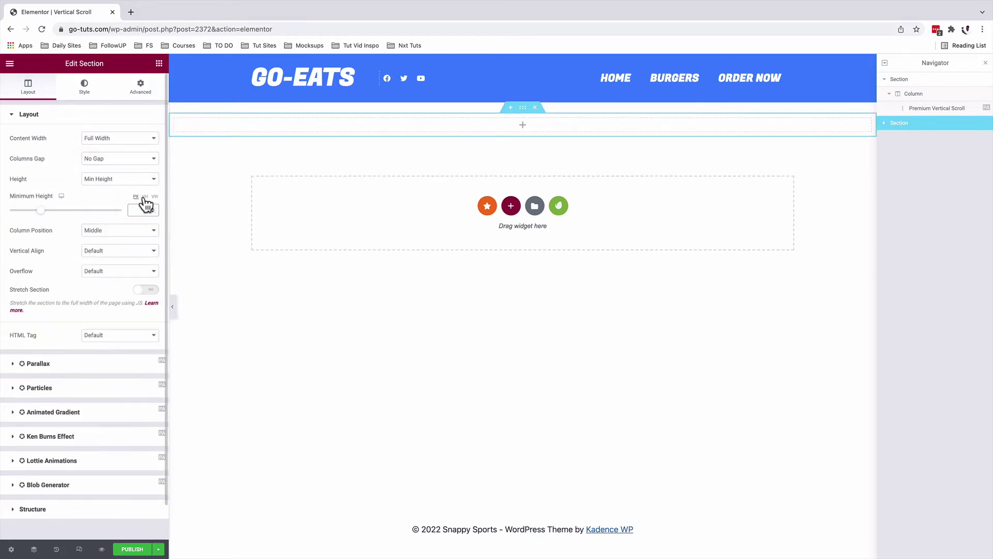
{"action": "left_click", "coordinate": [145, 197]}
{"action": "left_click", "coordinate": [135, 210]}
{"action": "type", "text": "9"}
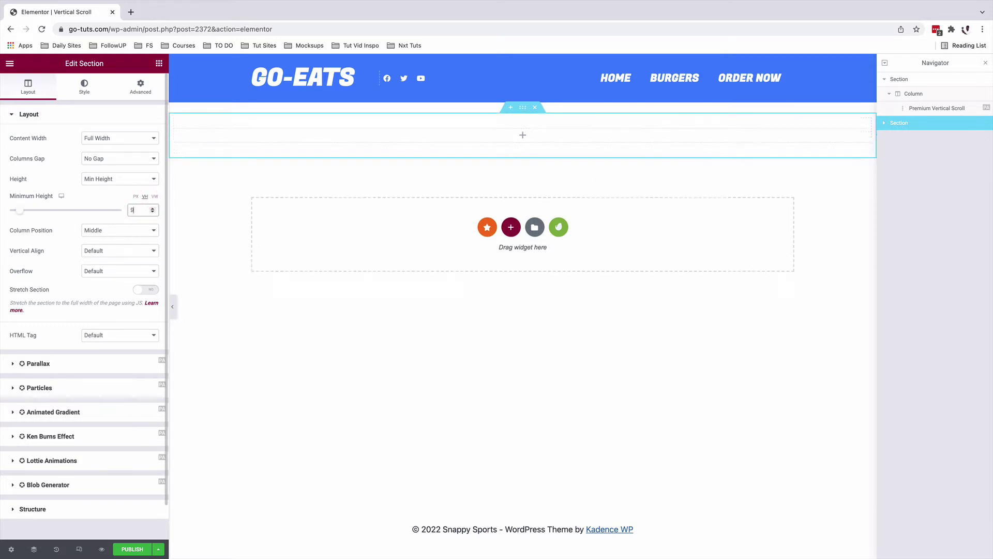
{"action": "type", "text": "0"}
Enable the Animated Gradient on the new section and add #523AD8D6 as its first color.
{"action": "left_click", "coordinate": [83, 93]}
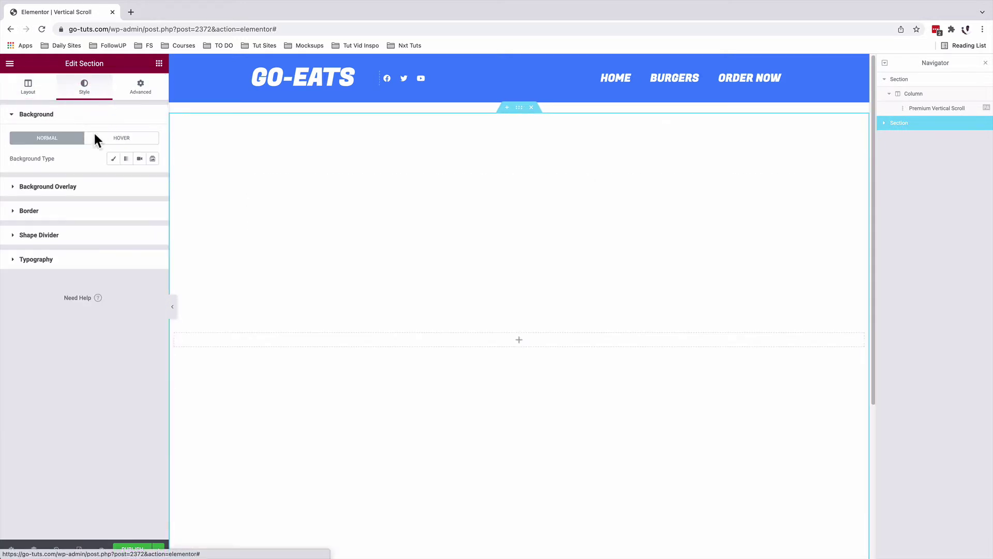
{"action": "left_click", "coordinate": [519, 108]}
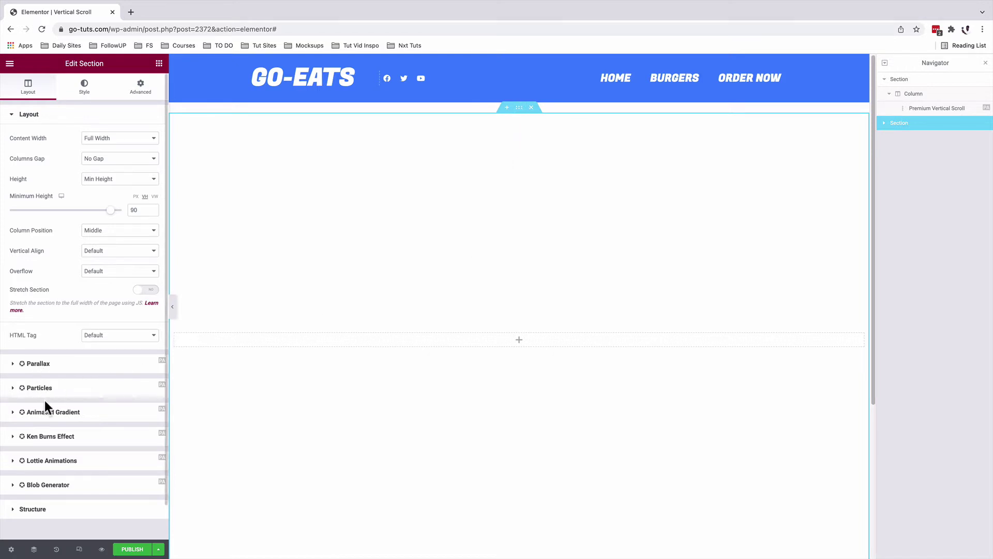
{"action": "left_click", "coordinate": [48, 414]}
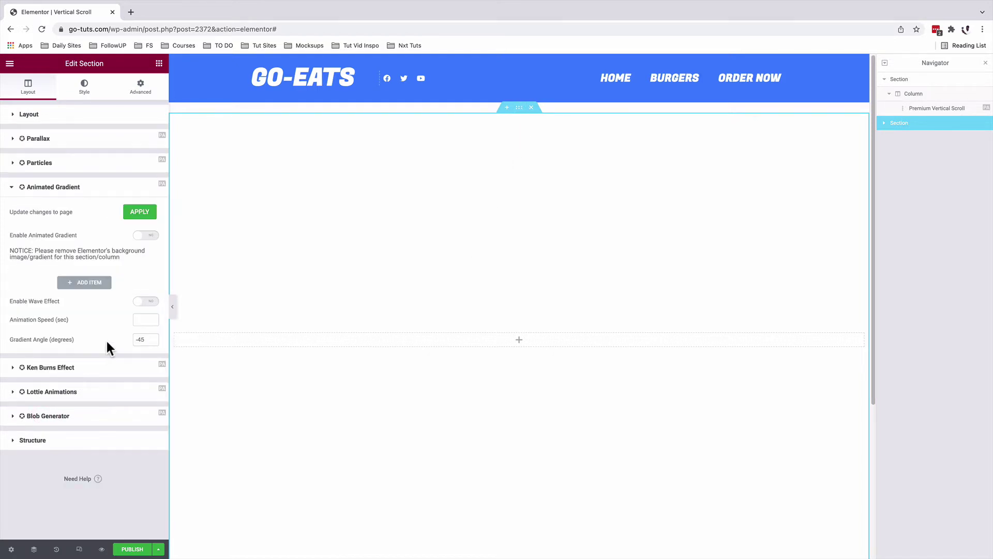
{"action": "left_click", "coordinate": [147, 236]}
{"action": "left_click", "coordinate": [107, 283]}
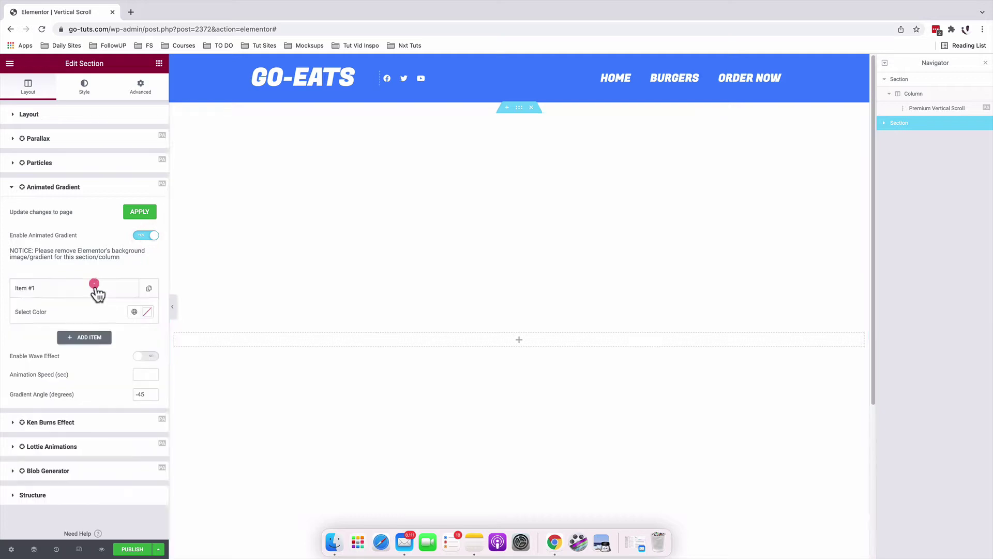
{"action": "left_click", "coordinate": [147, 311]}
{"action": "left_click_drag", "start_coordinate": [145, 446], "coordinate": [126, 448]}
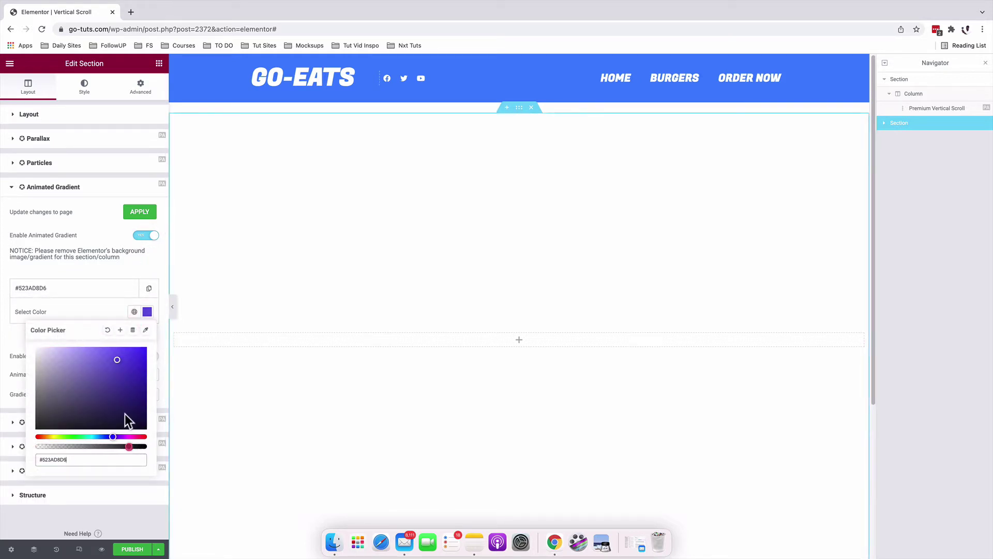
Add a second color, #9F25B4C9, to the section's animated gradient.
{"action": "left_click", "coordinate": [107, 313]}
{"action": "left_click", "coordinate": [83, 337]}
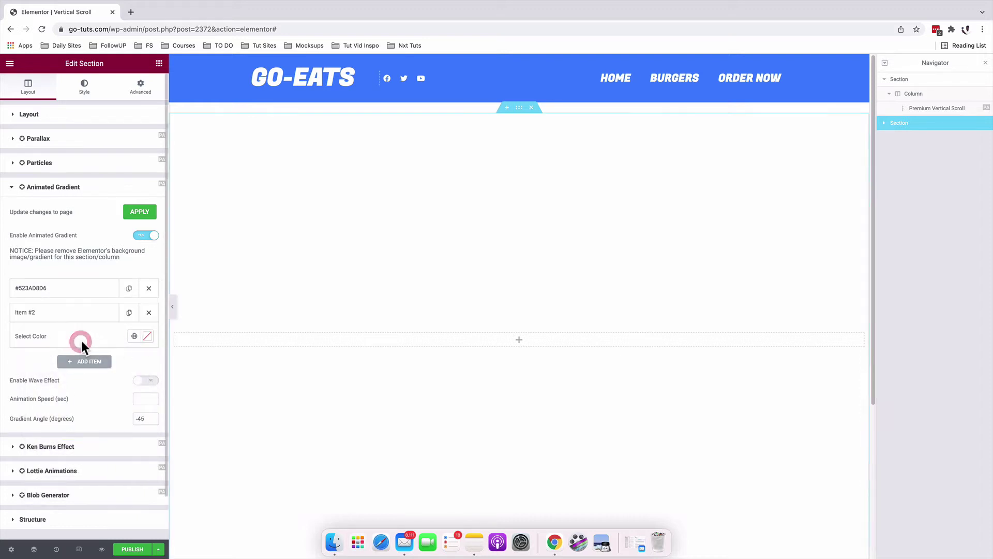
{"action": "left_click", "coordinate": [147, 336]}
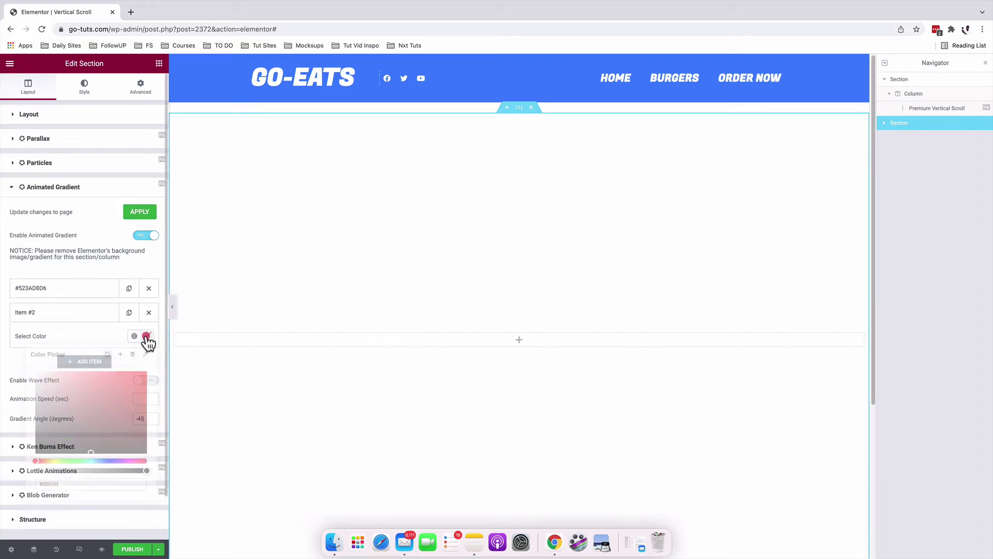
{"action": "left_click", "coordinate": [124, 460]}
{"action": "left_click", "coordinate": [110, 401]}
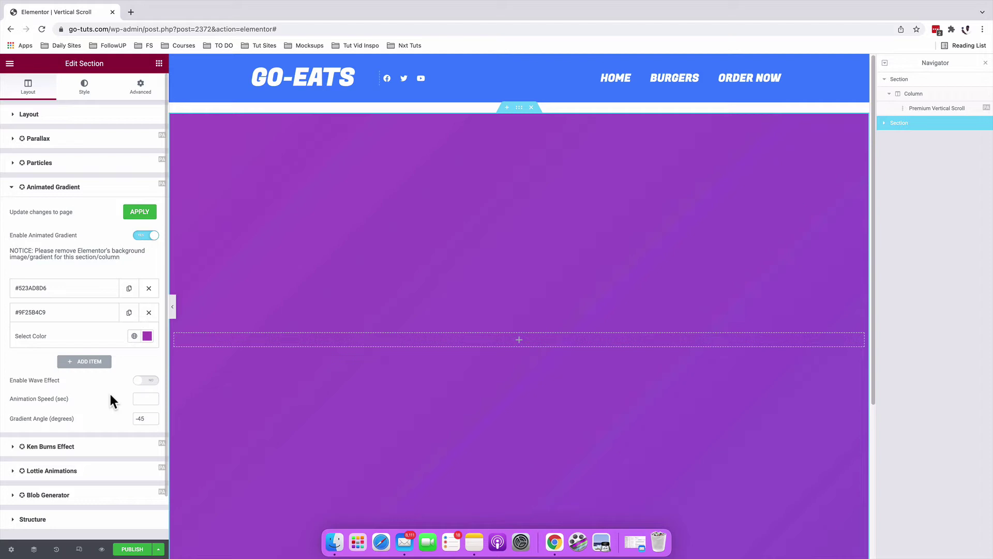
Enable the wave effect on the animated gradient and set the gradient angle to -145 degrees.
{"action": "left_click", "coordinate": [152, 381]}
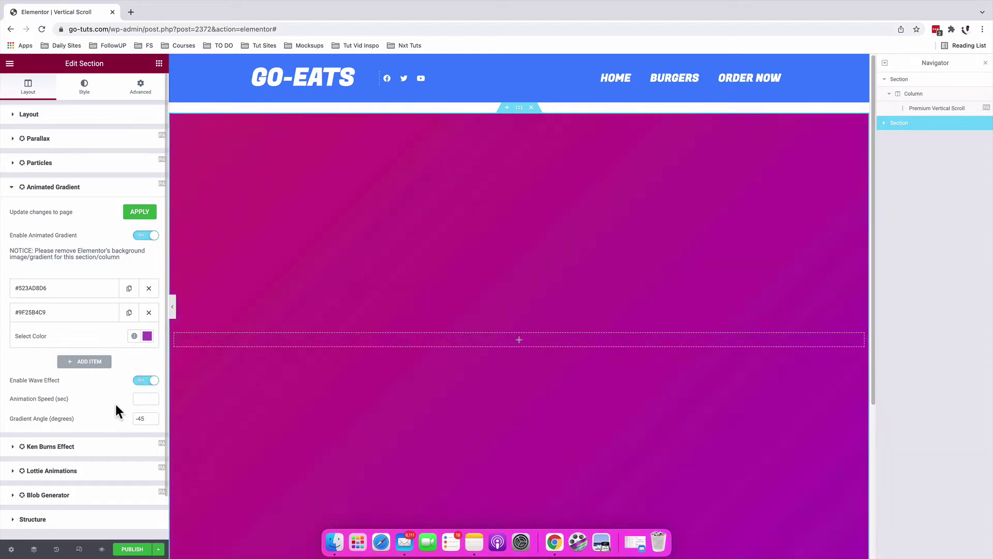
{"action": "left_click", "coordinate": [141, 399]}
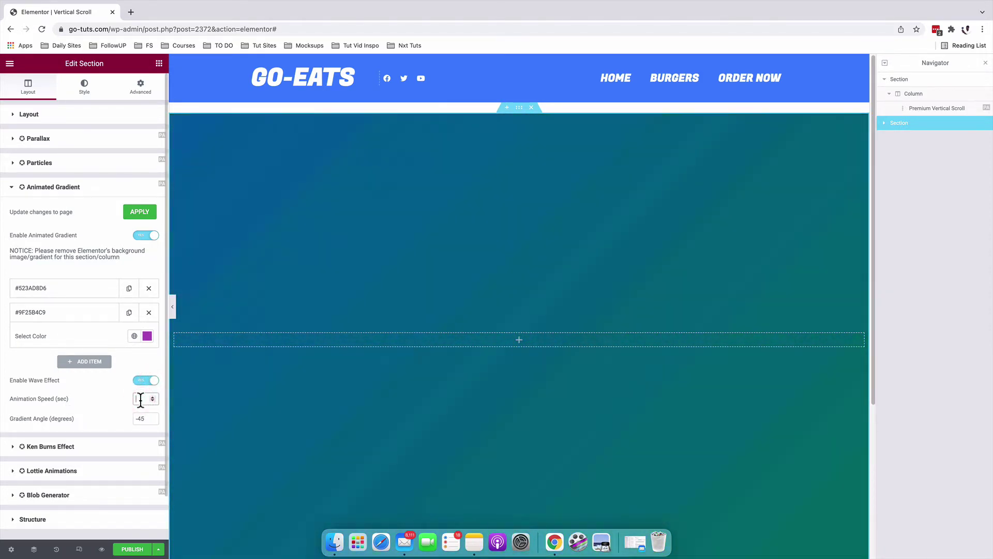
{"action": "left_click", "coordinate": [142, 419]}
{"action": "left_click", "coordinate": [139, 419]}
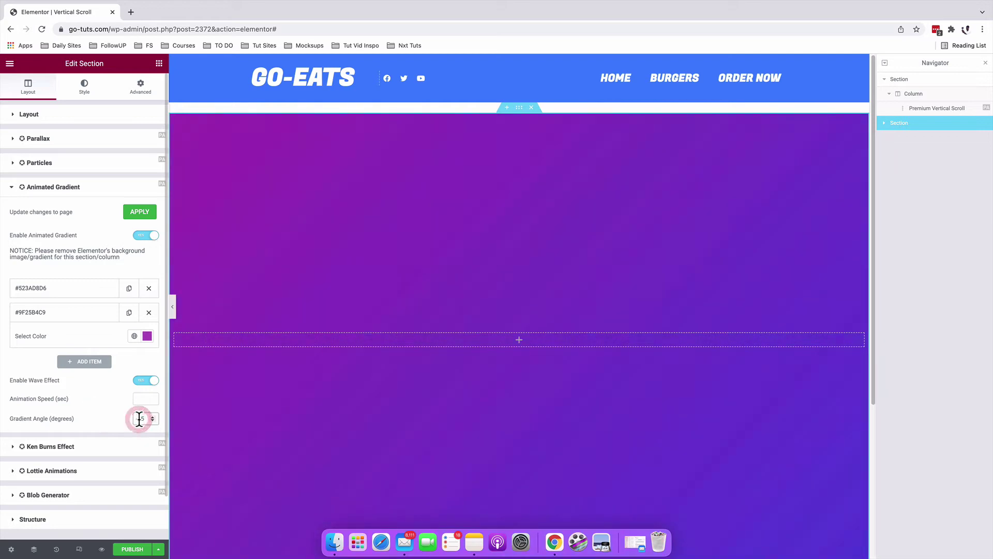
{"action": "type", "text": "-145"}
Fill the section with the TRAVEL label, "17 travel inventions we need right now" heading, text and Read More button, and set its content width to Boxed.
{"action": "left_click", "coordinate": [443, 333]}
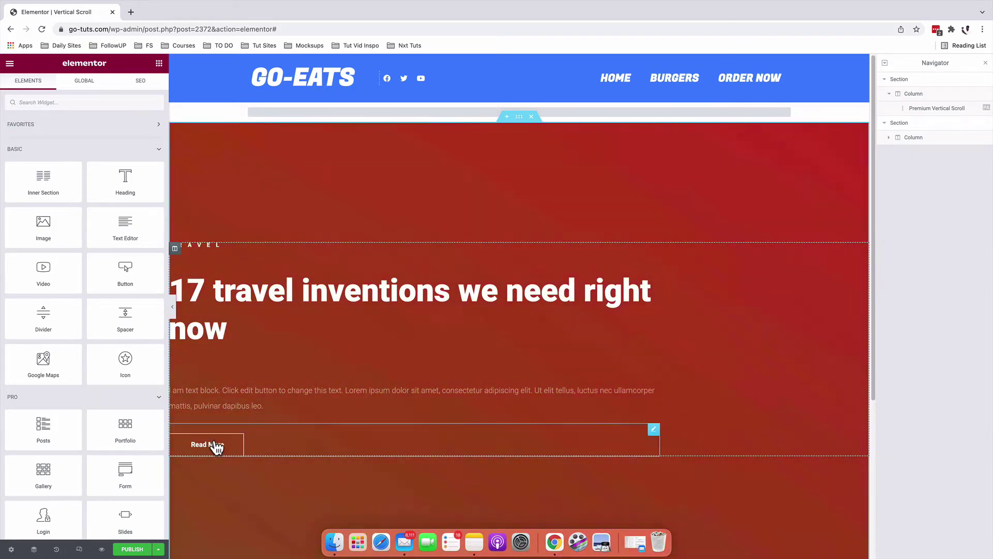
{"action": "left_click", "coordinate": [174, 248]}
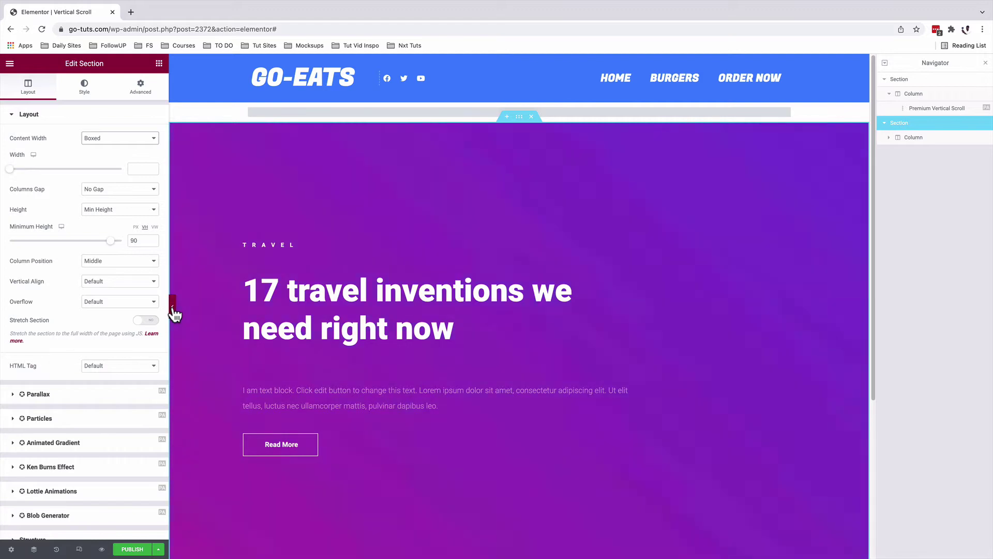
{"action": "left_click", "coordinate": [173, 310]}
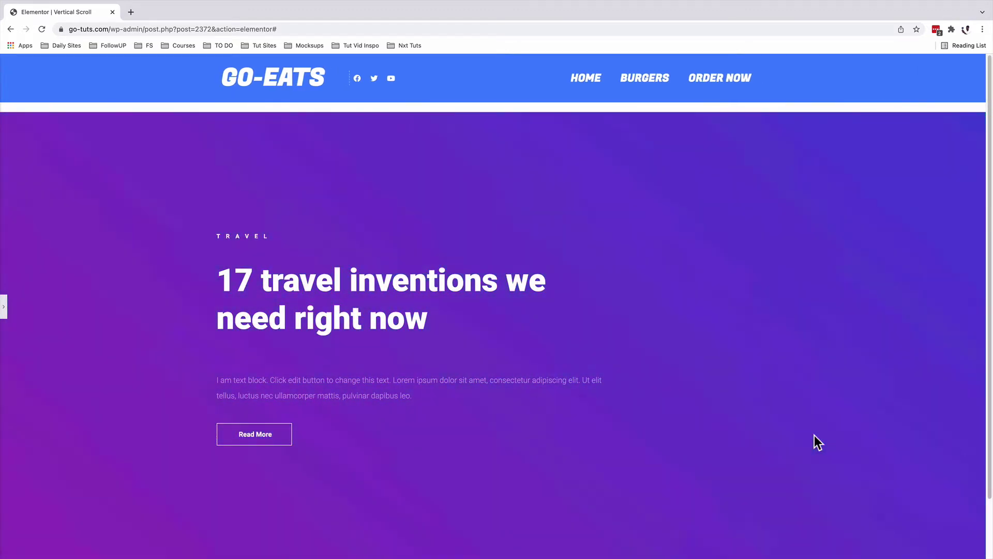
{"action": "key", "text": "ctrl+p"}
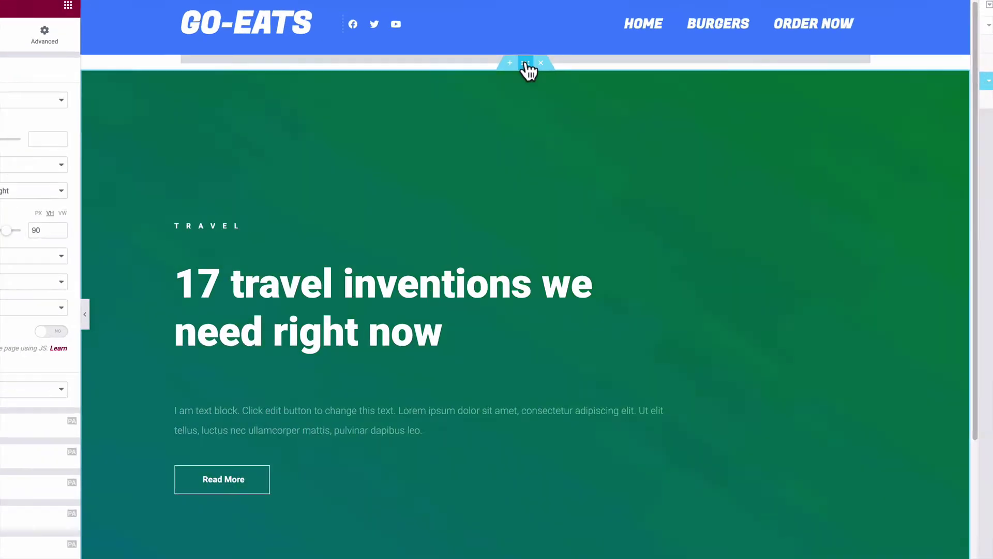
Save the travel section as a template in the Elementor library and close the library.
{"action": "right_click", "coordinate": [521, 109]}
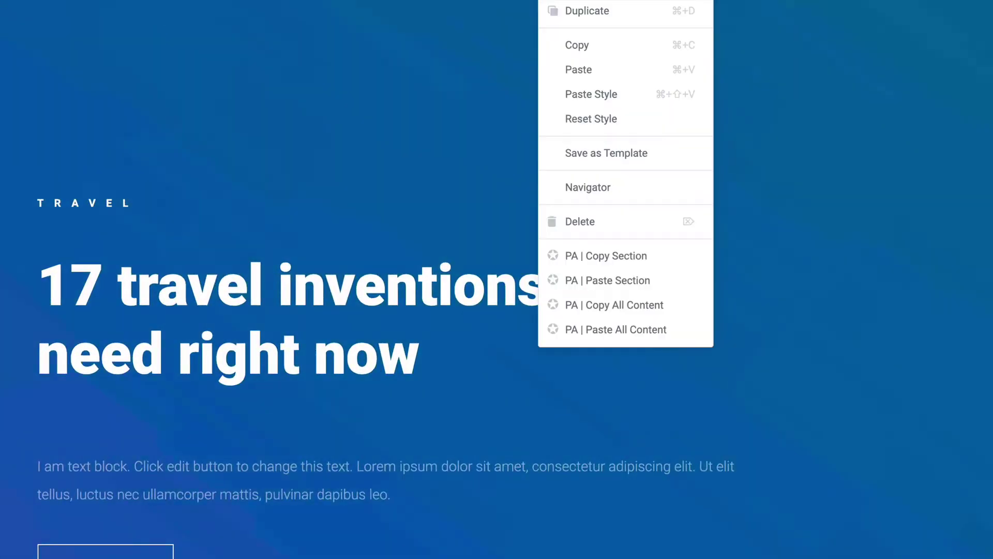
{"action": "left_click", "coordinate": [571, 154]}
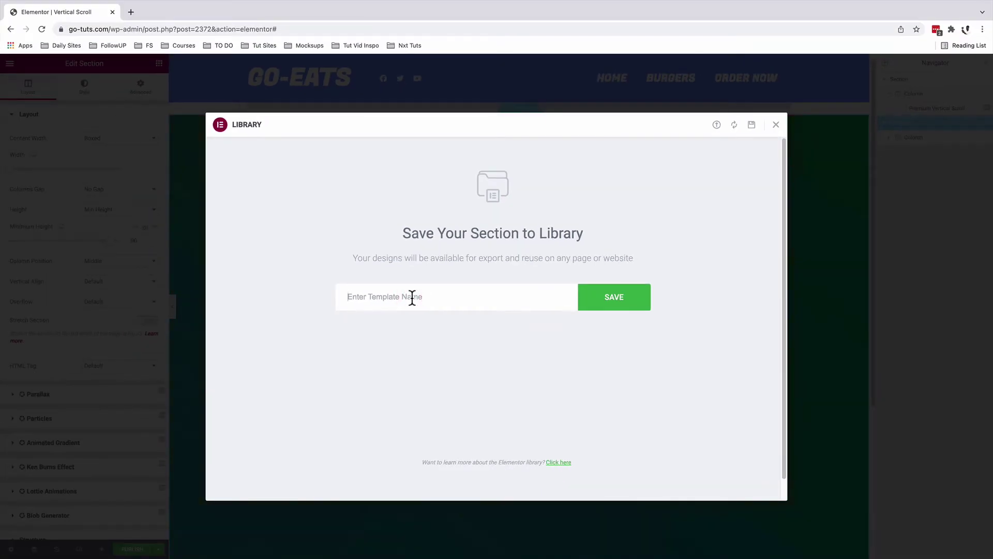
{"action": "key", "text": "Return"}
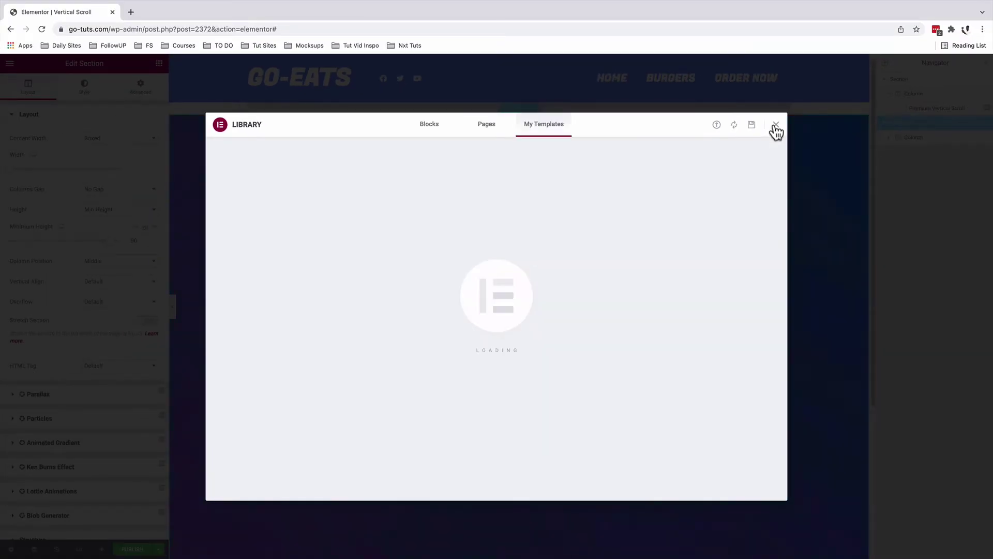
{"action": "left_click", "coordinate": [776, 124]}
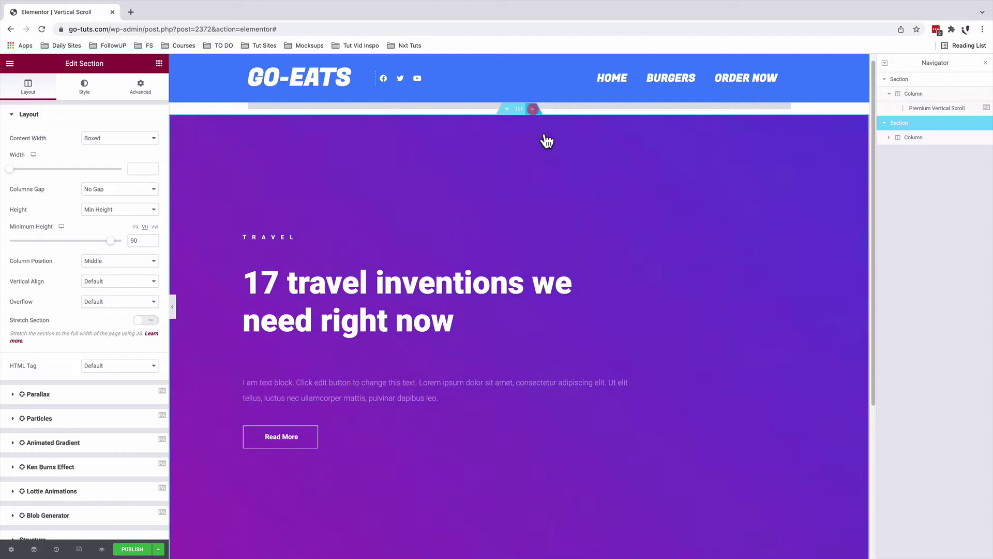
Delete the travel section from the page and save the page.
{"action": "key", "text": "Delete"}
{"action": "key", "text": "ctrl+s"}
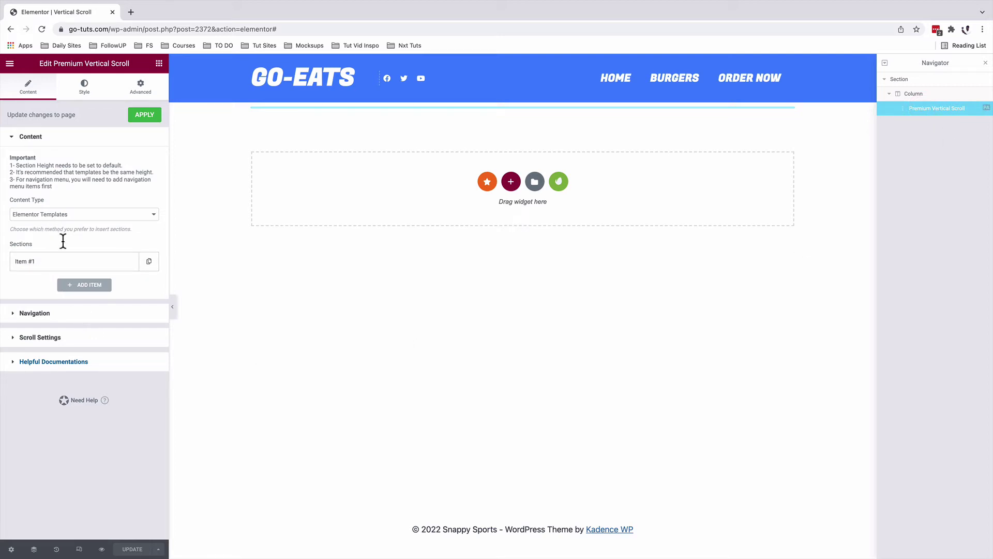
Assign the Template demo template to the vertical scroll widget's first item.
{"action": "left_click", "coordinate": [61, 264]}
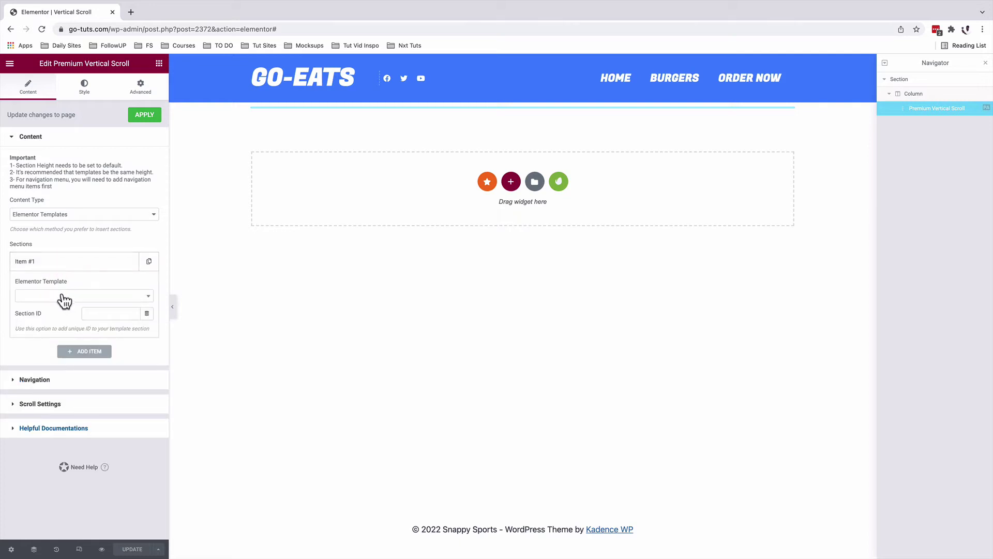
{"action": "left_click", "coordinate": [62, 296]}
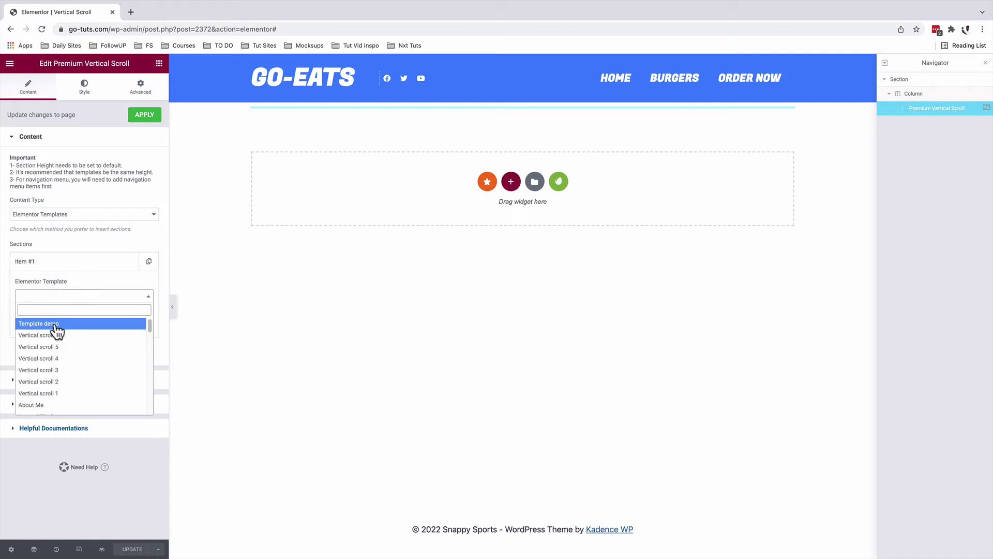
{"action": "left_click", "coordinate": [55, 323]}
Set the section's content width to Full Width and its minimum height to 100 VH, and save the page.
{"action": "left_click", "coordinate": [564, 168]}
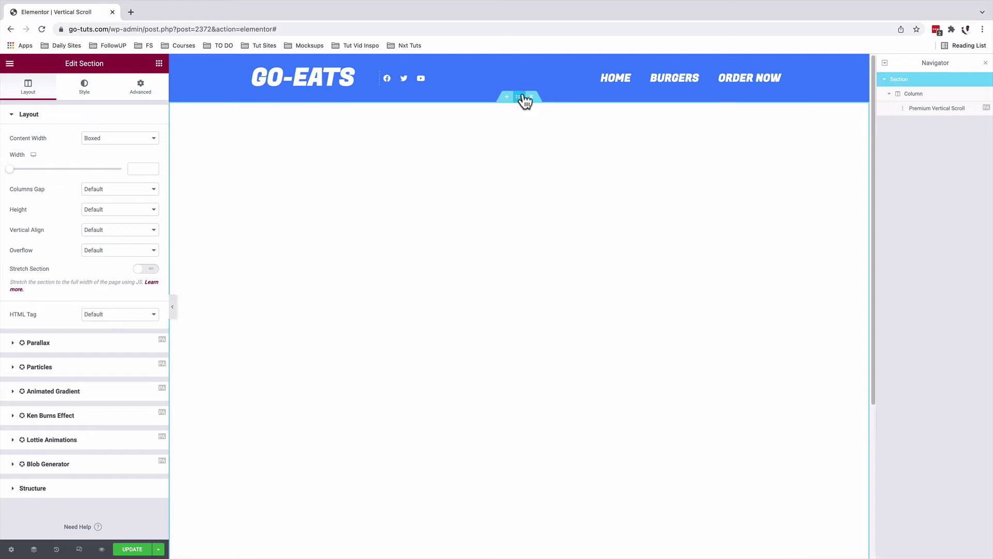
{"action": "left_click", "coordinate": [112, 145]}
{"action": "left_click", "coordinate": [108, 153]}
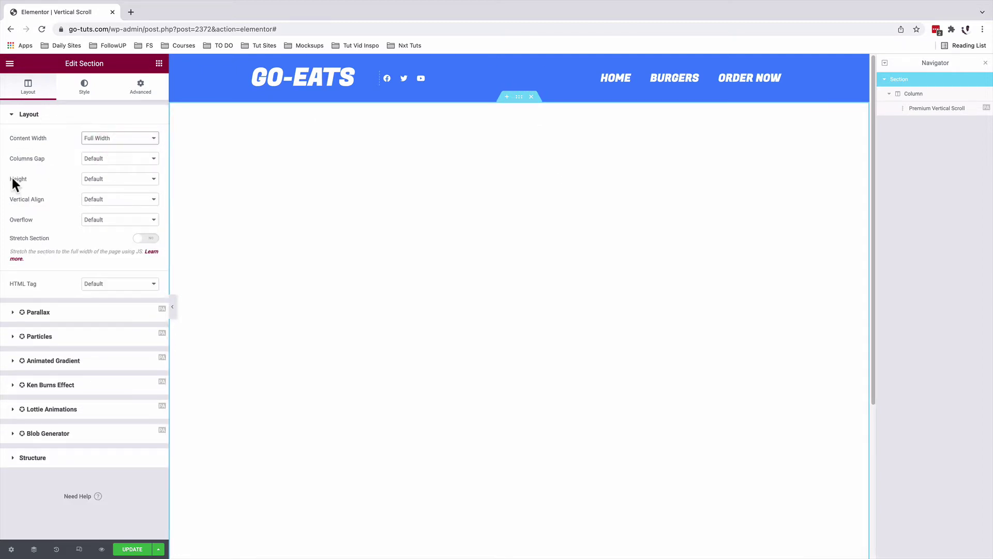
{"action": "left_click", "coordinate": [92, 182]}
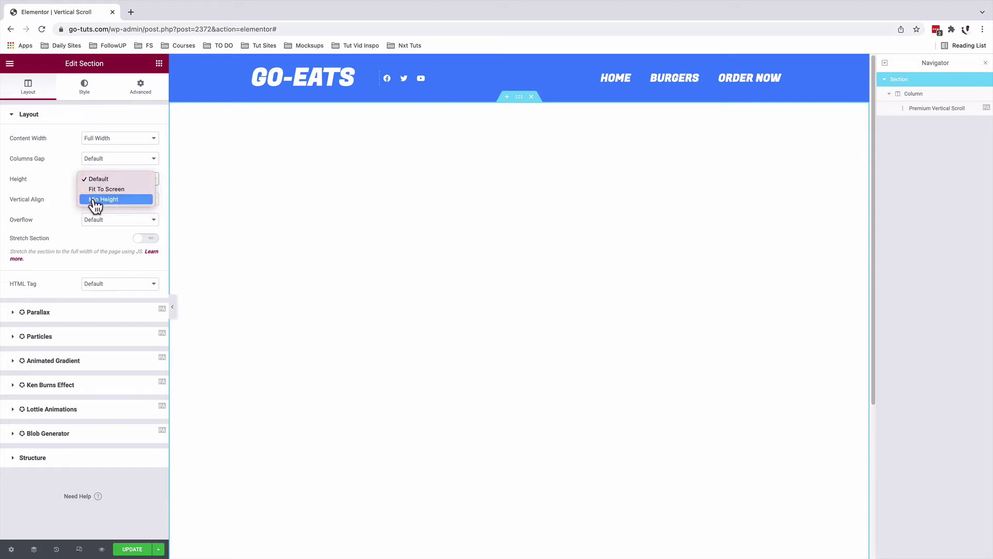
{"action": "left_click", "coordinate": [96, 201]}
{"action": "left_click", "coordinate": [145, 196]}
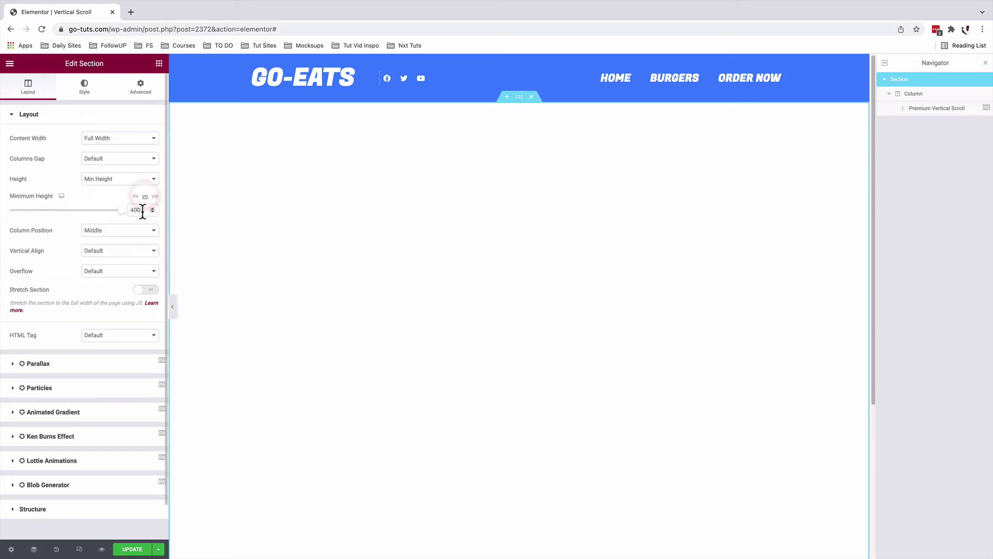
{"action": "left_click", "coordinate": [123, 210]}
{"action": "left_click", "coordinate": [132, 550]}
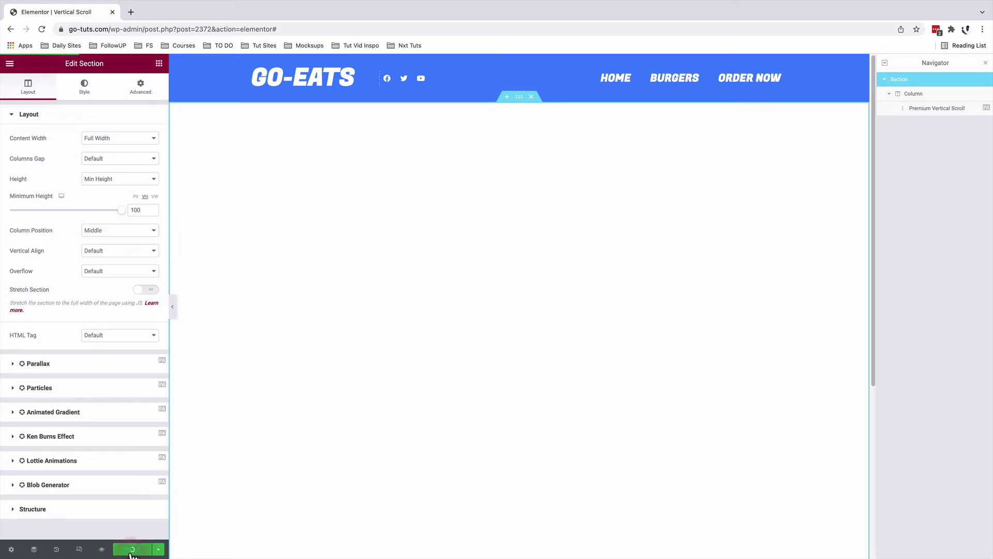
Preview the page, look over the travel section and return to the page editor.
{"action": "left_click", "coordinate": [102, 549]}
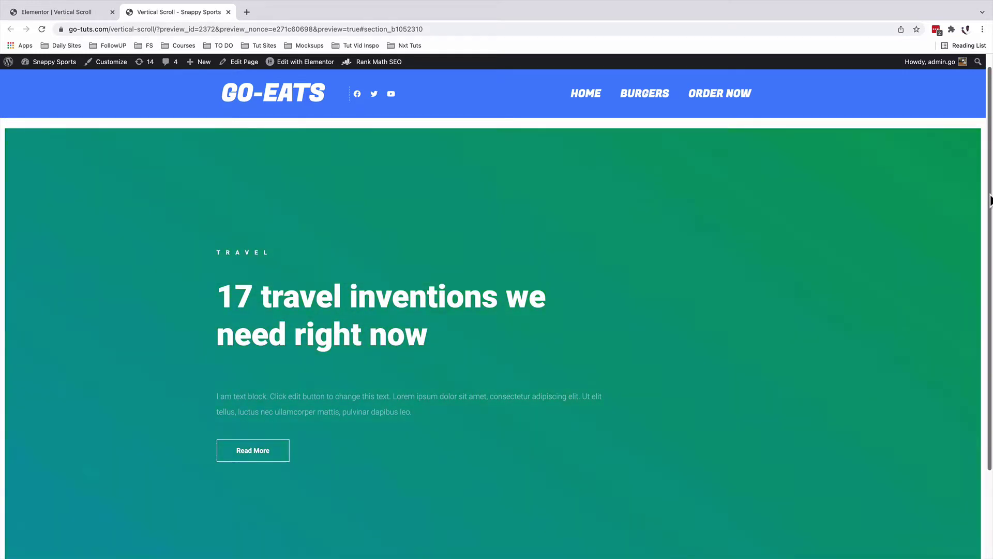
{"action": "left_click_drag", "start_coordinate": [990, 201], "coordinate": [990, 225]}
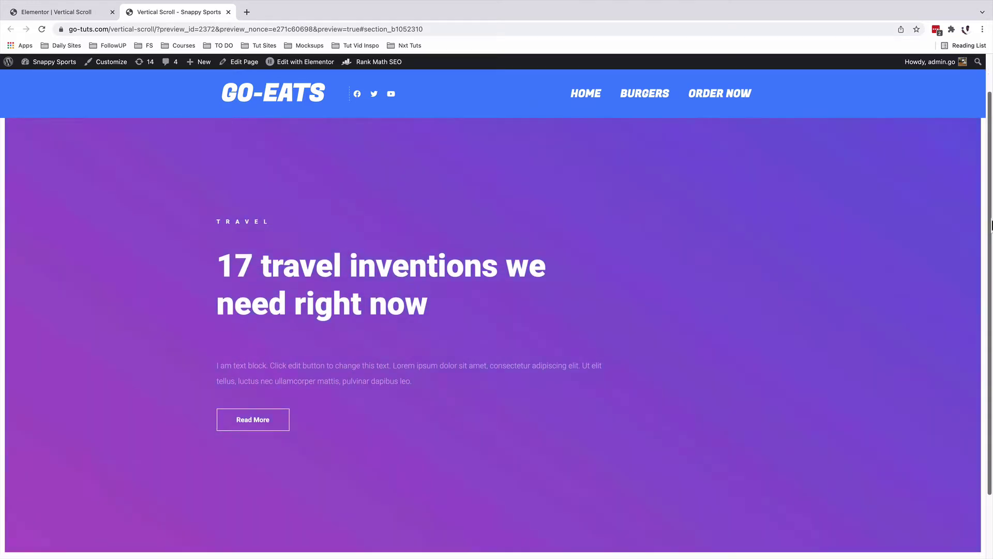
{"action": "left_click", "coordinate": [55, 11]}
Find the Saved Templates through the Elementor Finder and look through the Section templates.
{"action": "key", "text": "super+e"}
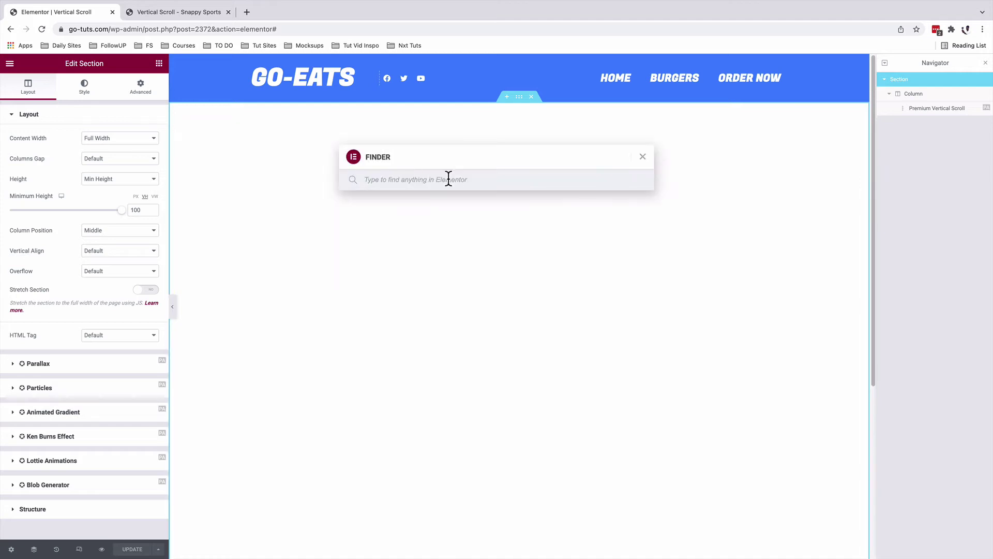
{"action": "type", "text": "template"}
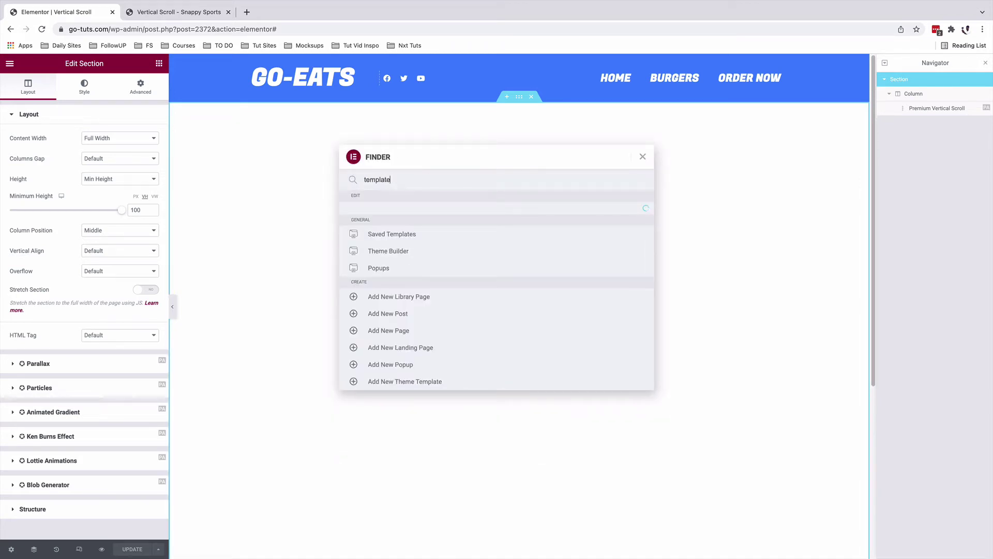
{"action": "key", "text": "Return"}
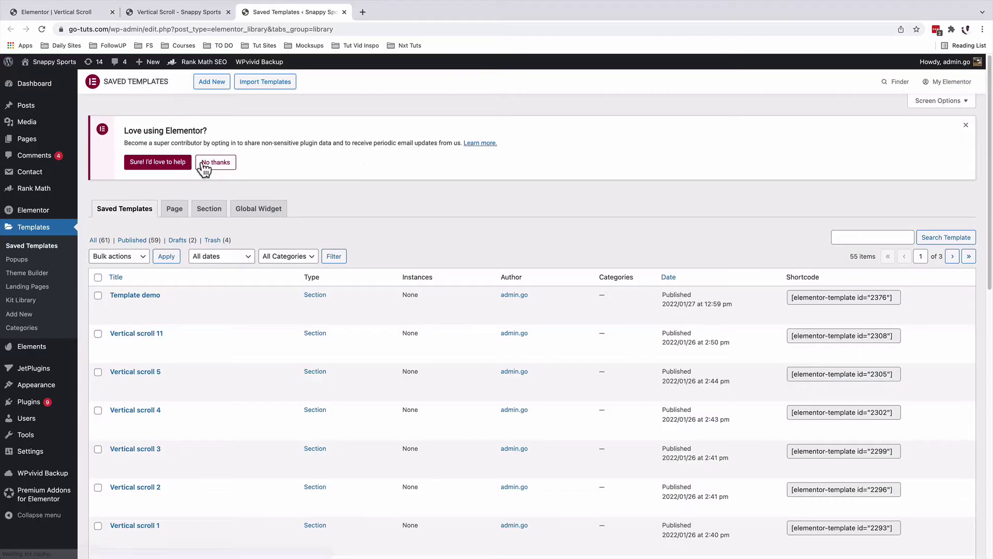
{"action": "left_click", "coordinate": [206, 213]}
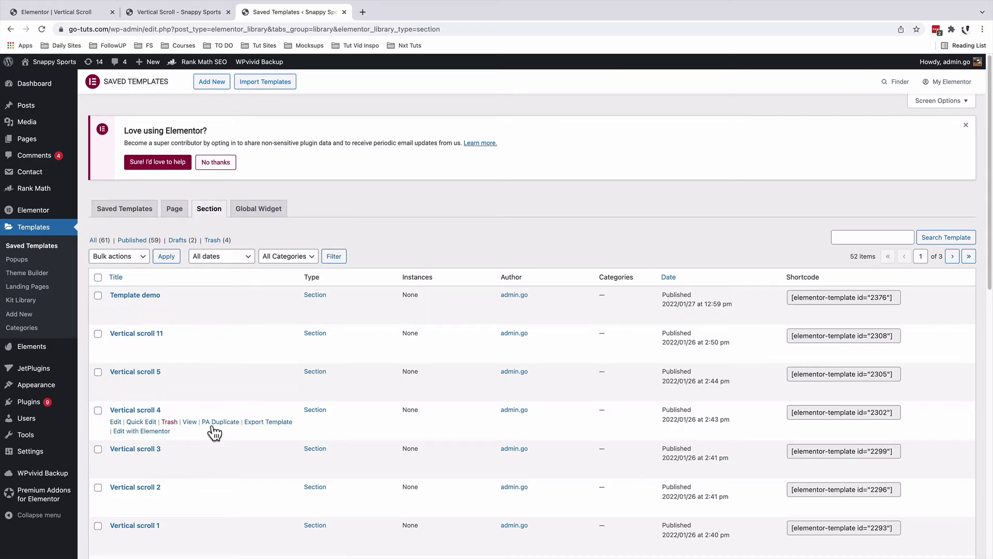
{"action": "scroll", "coordinate": [234, 441], "scroll_direction": "down", "scroll_amount": 5}
{"action": "scroll", "coordinate": [233, 446], "scroll_direction": "up", "scroll_amount": 5}
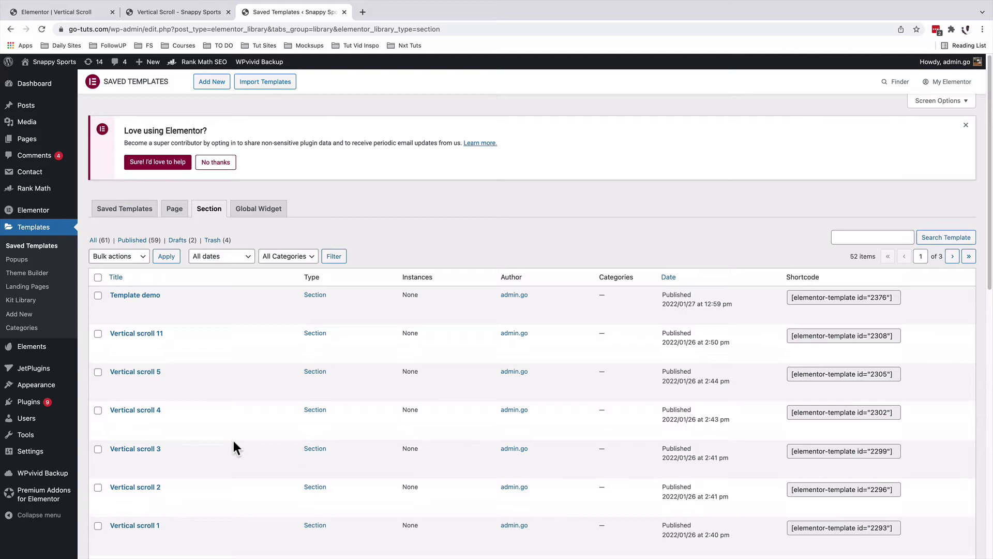
Create a new template of type Section named "Template demo 2" and dismiss the block library.
{"action": "left_click", "coordinate": [212, 82]}
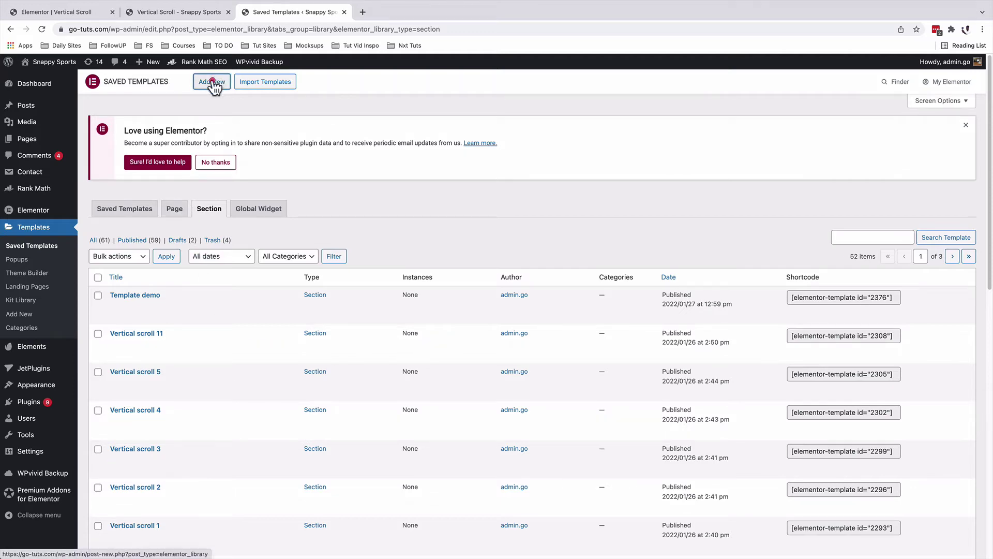
{"action": "left_click", "coordinate": [559, 290]}
{"action": "left_click", "coordinate": [559, 282]}
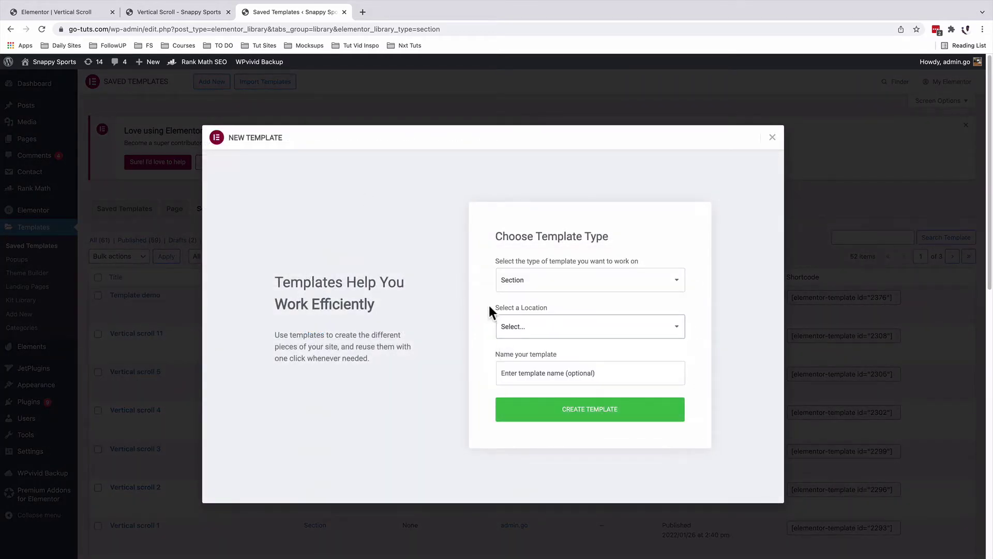
{"action": "left_click", "coordinate": [504, 372]}
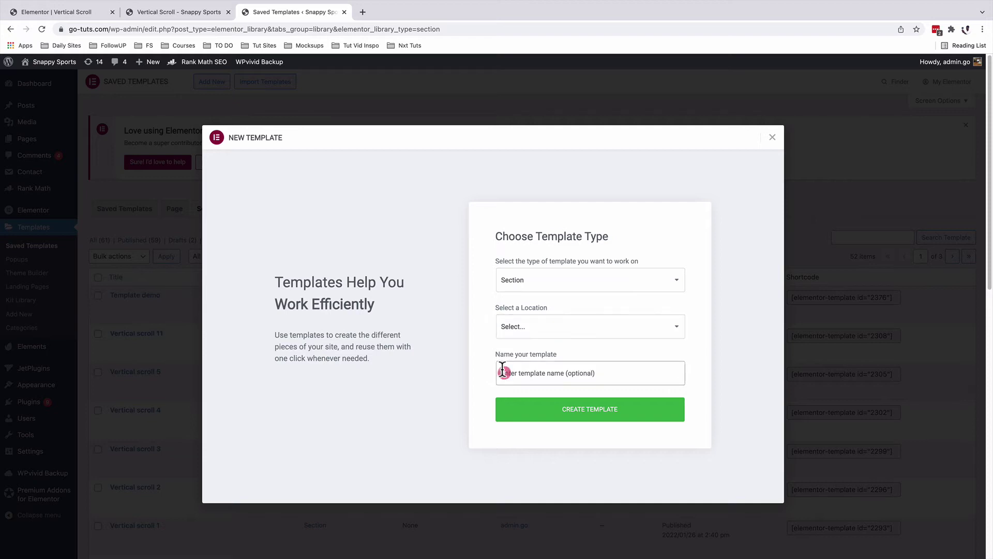
{"action": "type", "text": "Template demo 2"}
{"action": "left_click", "coordinate": [577, 410]}
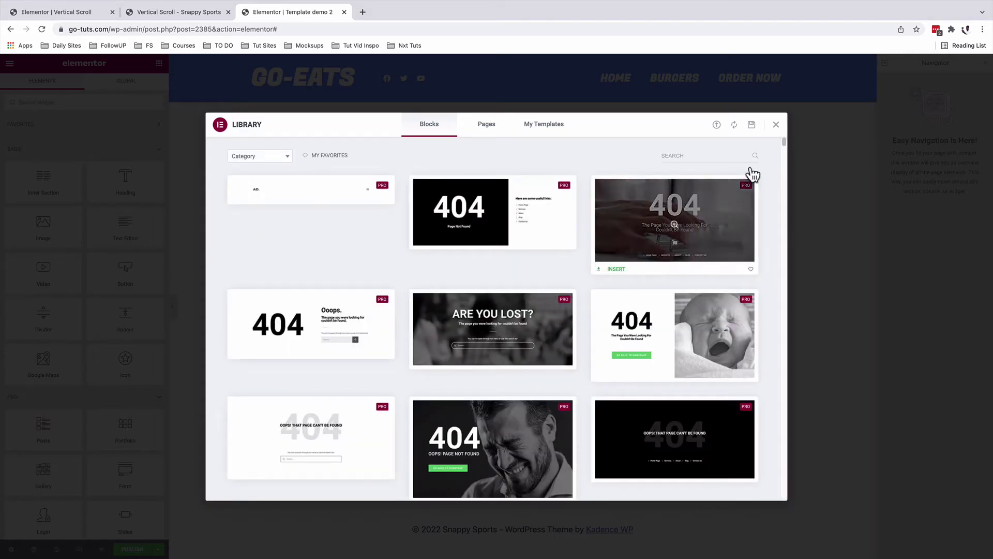
{"action": "left_click", "coordinate": [776, 124]}
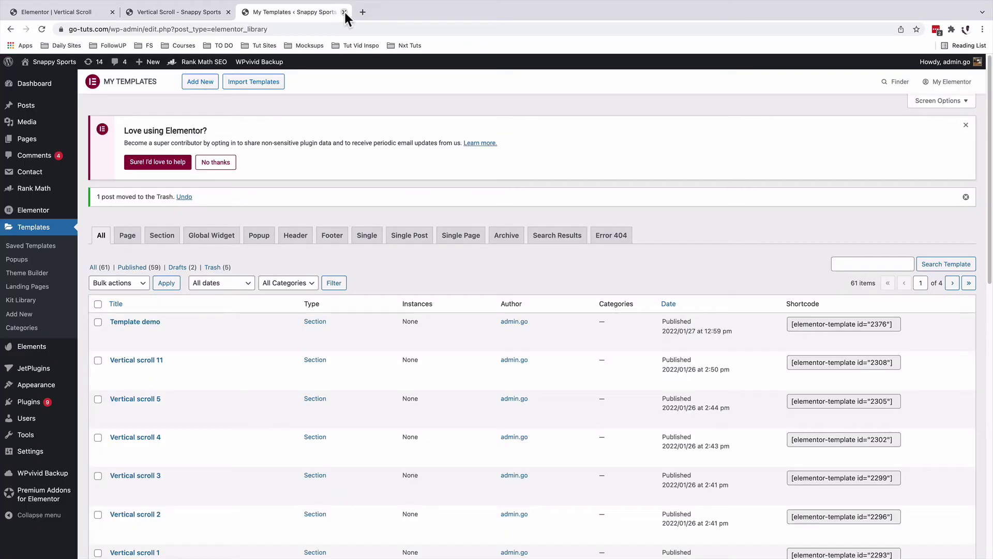
Return to the page editor, keep Elementor Templates as content type and assign Vertical scroll 11 to the vertical scroll widget's first item.
{"action": "left_click", "coordinate": [344, 12]}
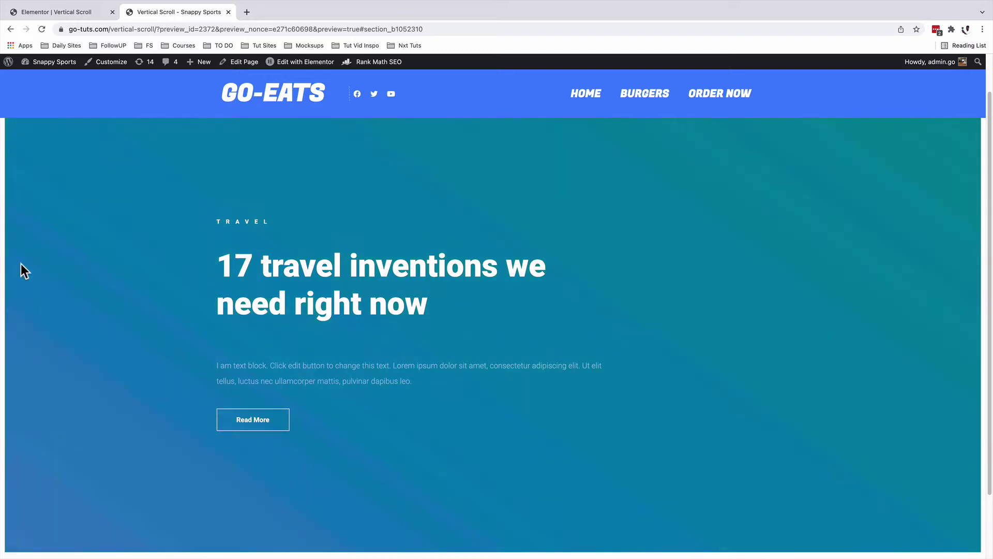
{"action": "key", "text": "ctrl+shift+Tab"}
{"action": "left_click", "coordinate": [913, 110]}
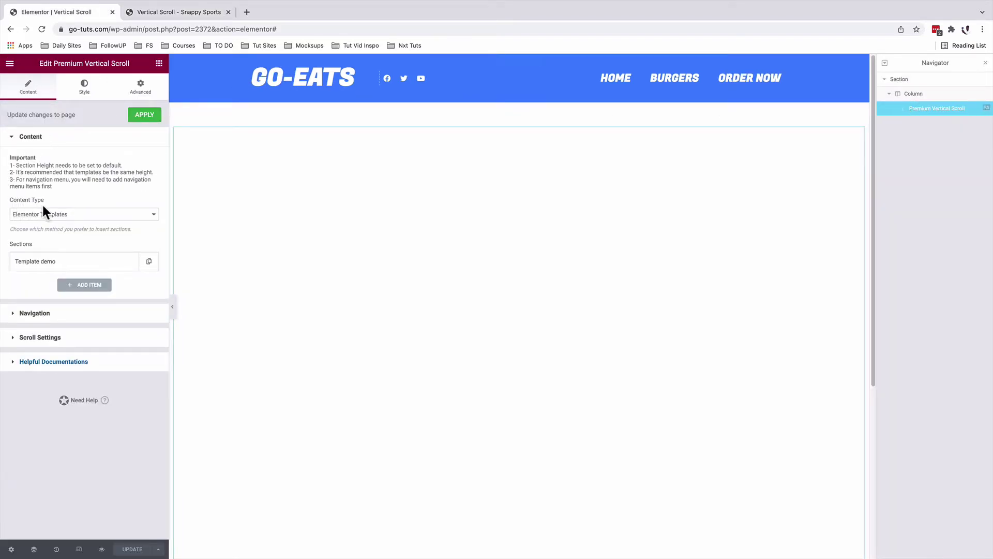
{"action": "left_click", "coordinate": [50, 217]}
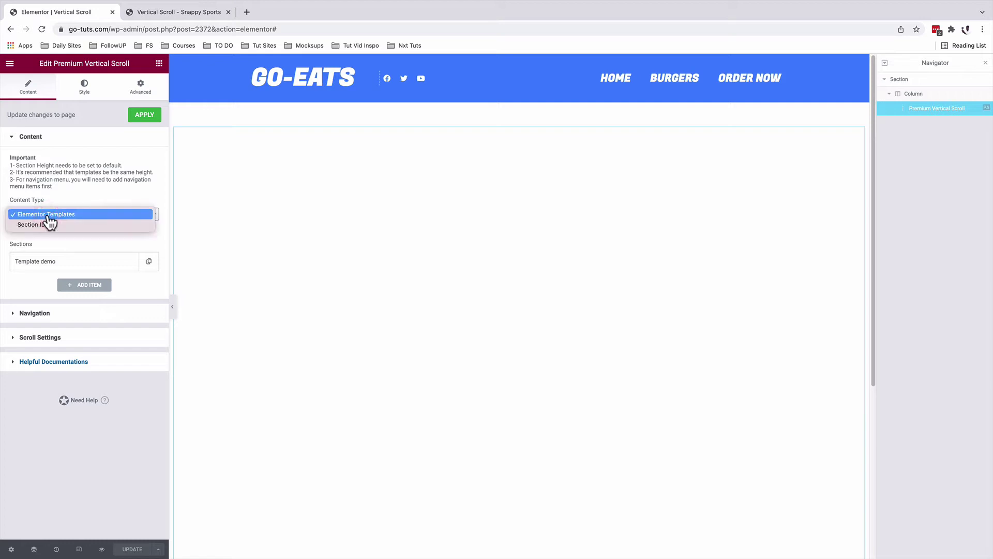
{"action": "left_click", "coordinate": [48, 216]}
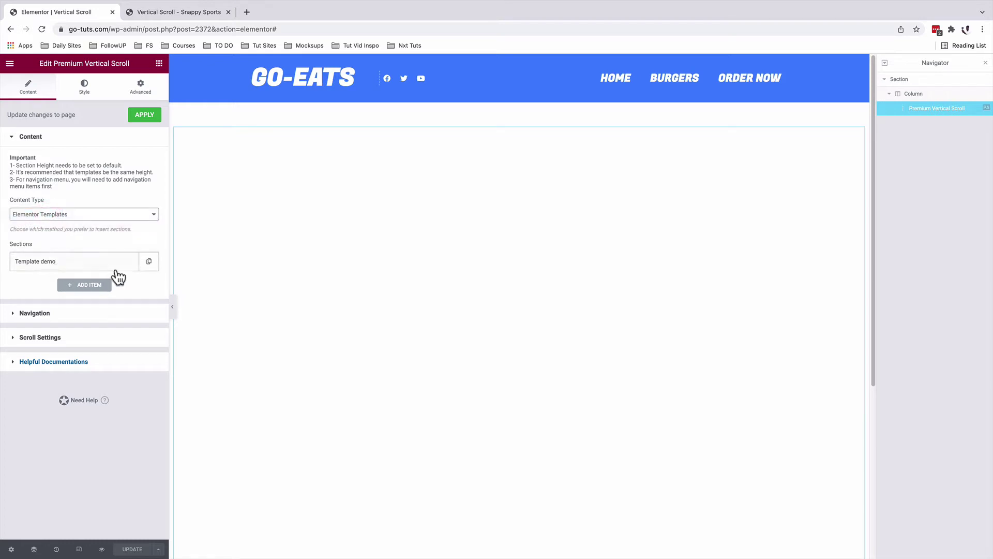
{"action": "left_click", "coordinate": [61, 264]}
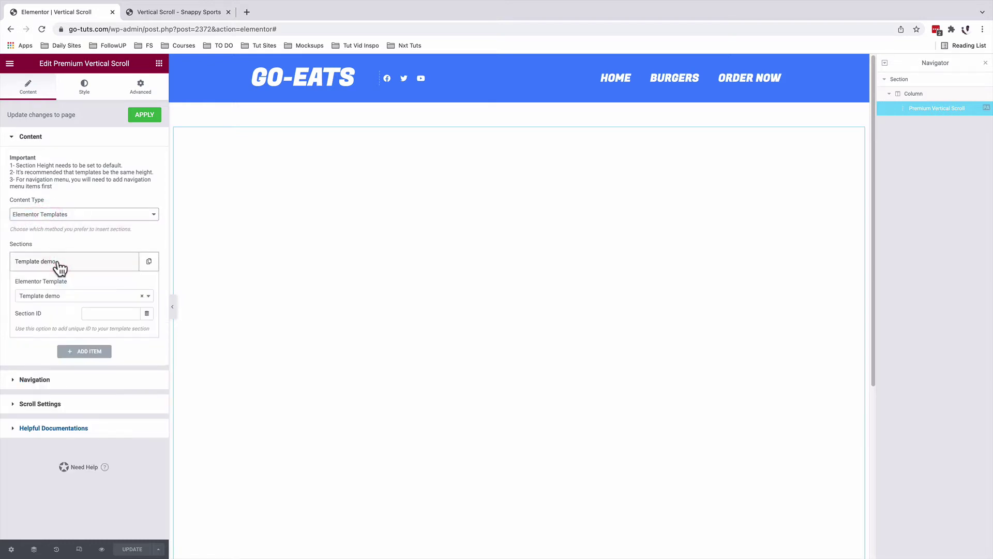
{"action": "left_click", "coordinate": [140, 297]}
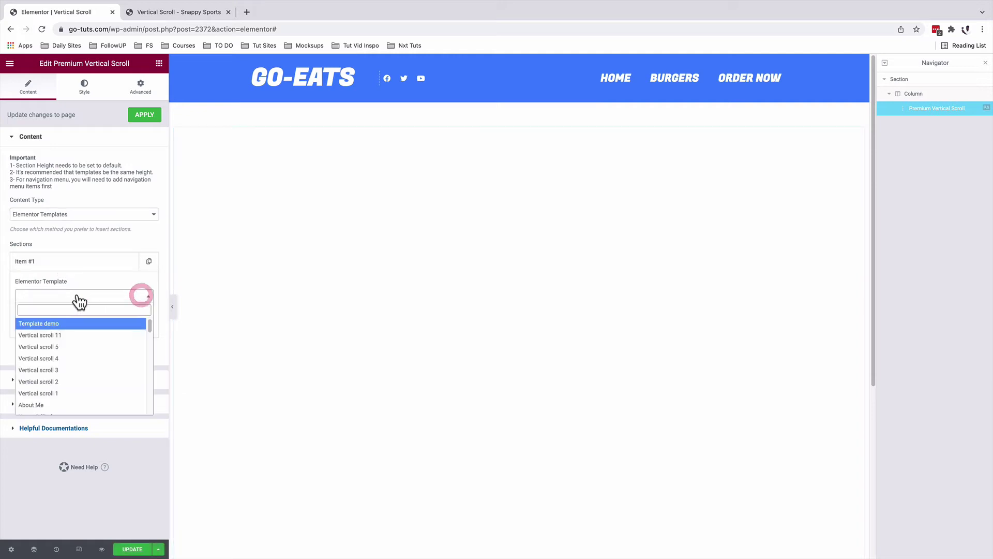
{"action": "left_click", "coordinate": [45, 336]}
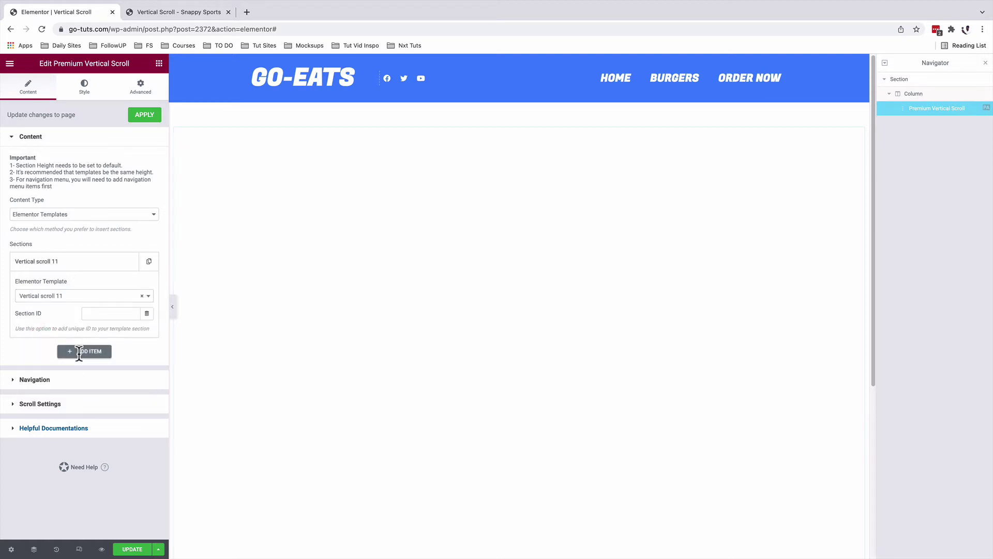
Add scroll items for the templates Vertical scroll 2, Vertical scroll 3, Vertical scroll 4 and Vertical scroll 5, and save the page.
{"action": "left_click", "coordinate": [76, 352]}
{"action": "left_click", "coordinate": [66, 321]}
{"action": "left_click", "coordinate": [54, 404]}
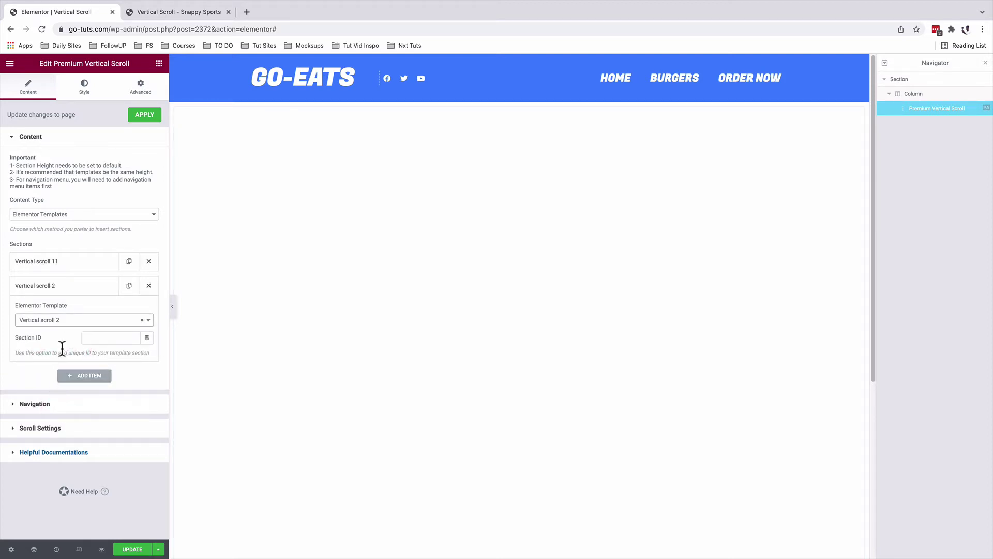
{"action": "left_click", "coordinate": [78, 376]}
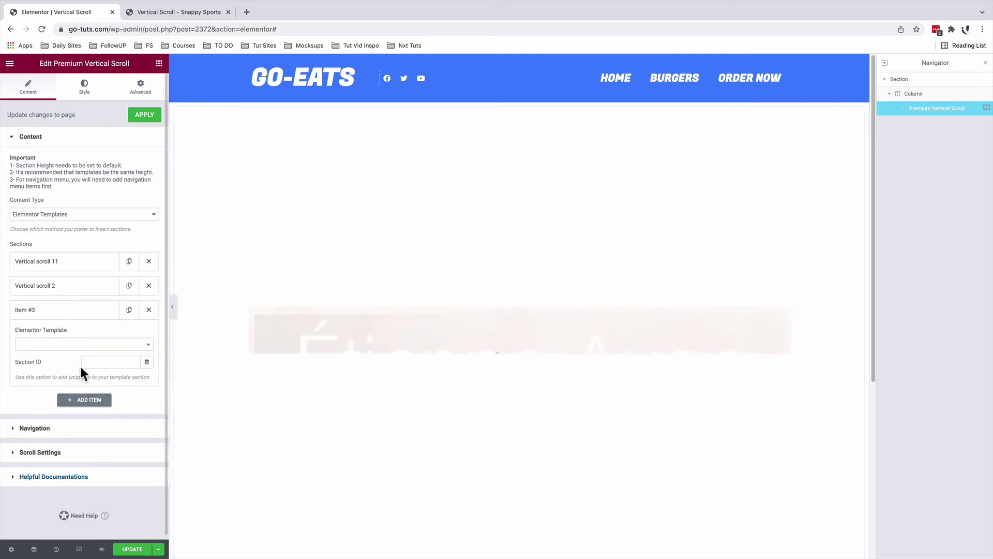
{"action": "left_click", "coordinate": [82, 345]}
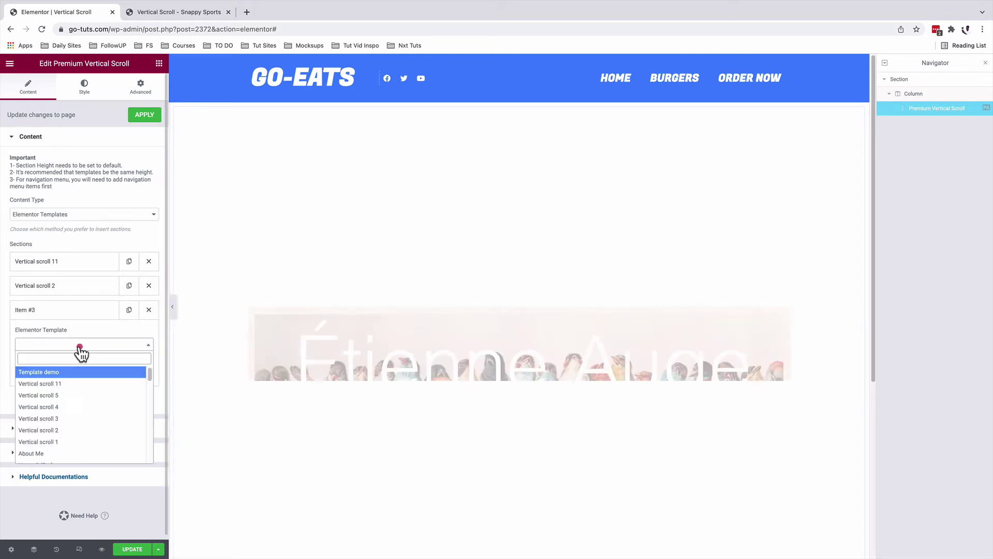
{"action": "left_click", "coordinate": [62, 420]}
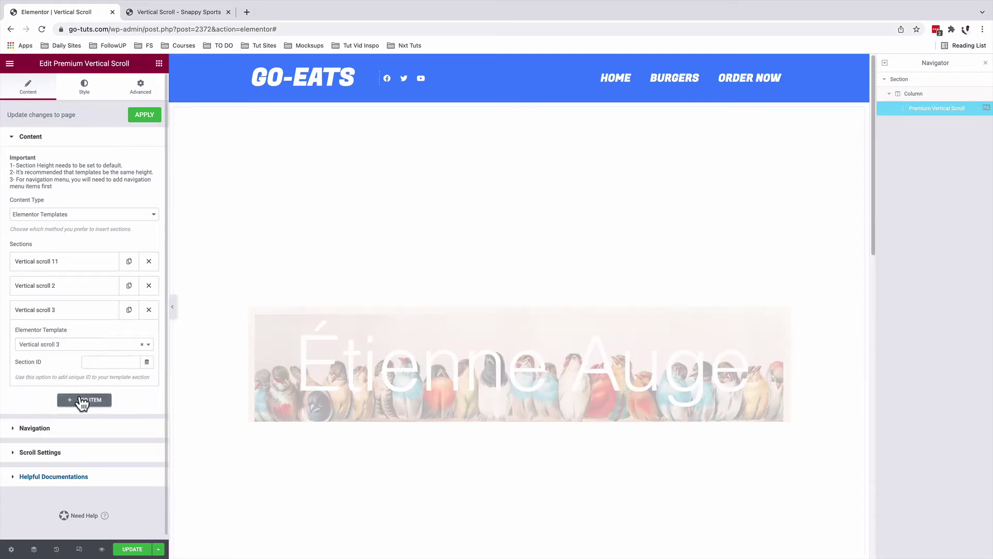
{"action": "left_click", "coordinate": [80, 401]}
{"action": "left_click", "coordinate": [68, 374]}
{"action": "left_click", "coordinate": [23, 453]}
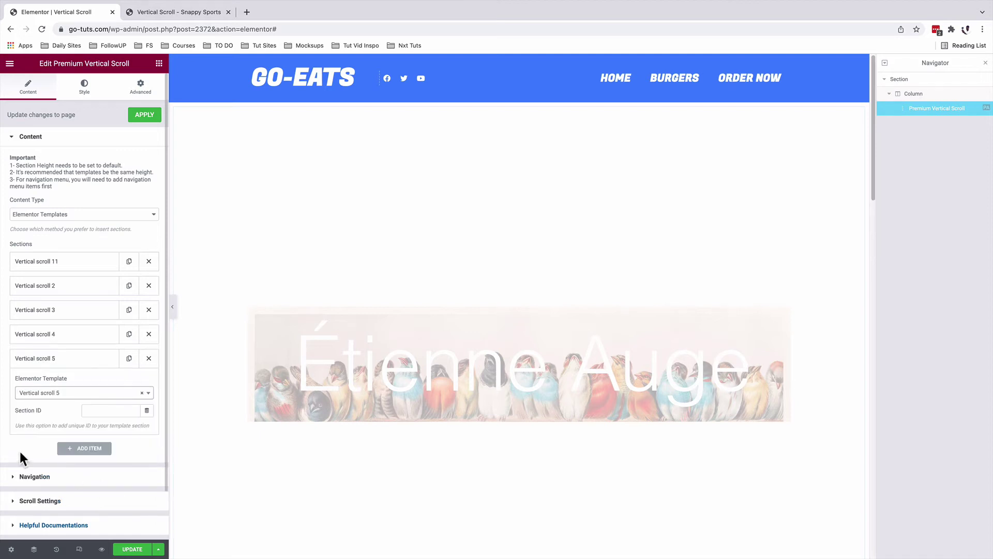
{"action": "left_click", "coordinate": [132, 550]}
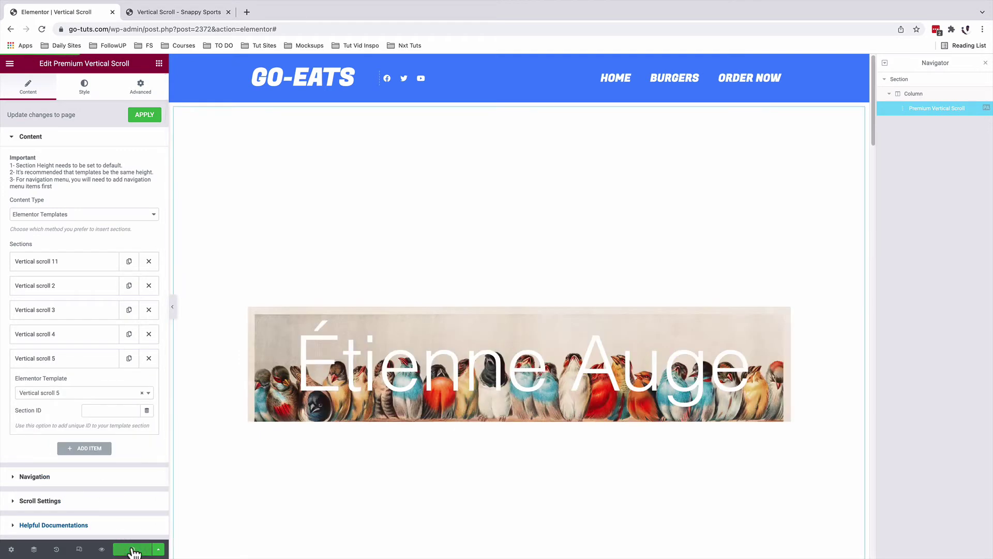
Scroll through the sections in the page preview and jump back to the first one with the navigation dots.
{"action": "left_click", "coordinate": [137, 13]}
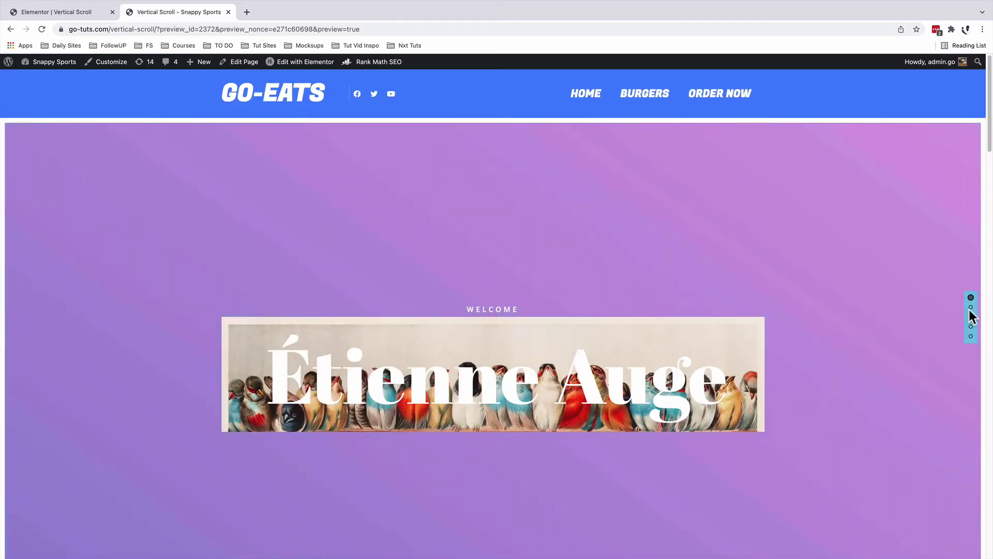
{"action": "scroll", "coordinate": [971, 315], "scroll_direction": "down", "scroll_amount": 5}
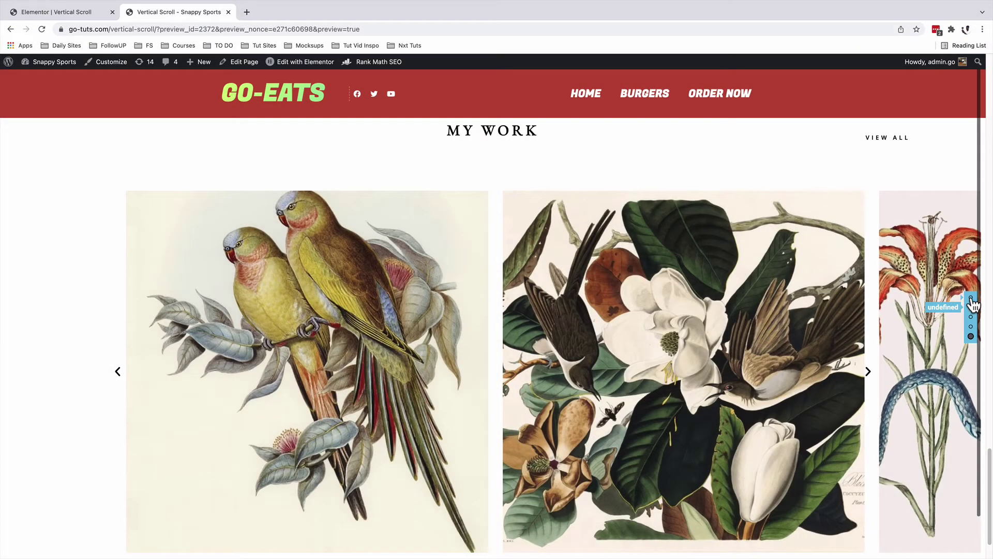
{"action": "left_click", "coordinate": [972, 298]}
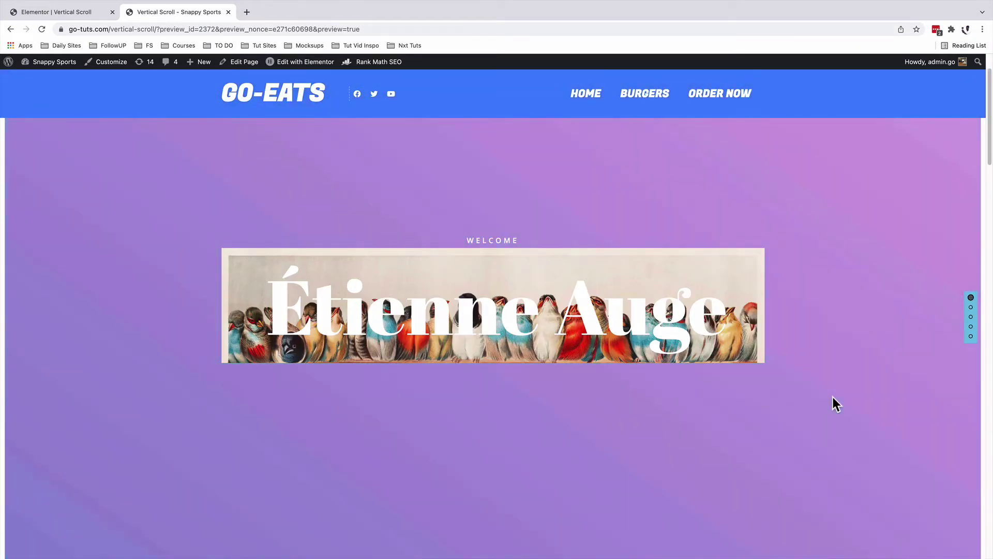
Scroll through all sections of the page preview, advance the My Work image carousel, and return to the welcome section.
{"action": "scroll", "coordinate": [833, 395], "scroll_direction": "down", "scroll_amount": 2}
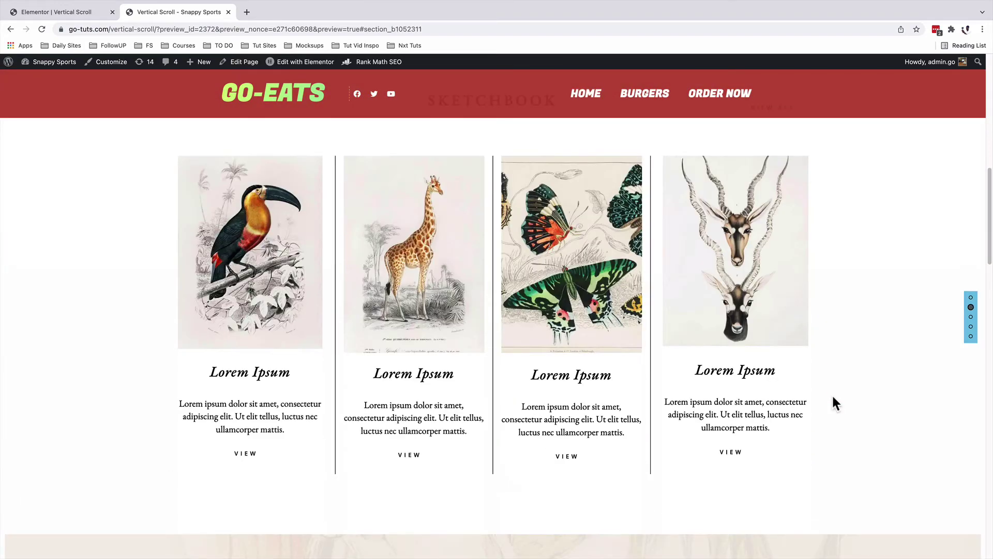
{"action": "scroll", "coordinate": [833, 397], "scroll_direction": "down", "scroll_amount": 2}
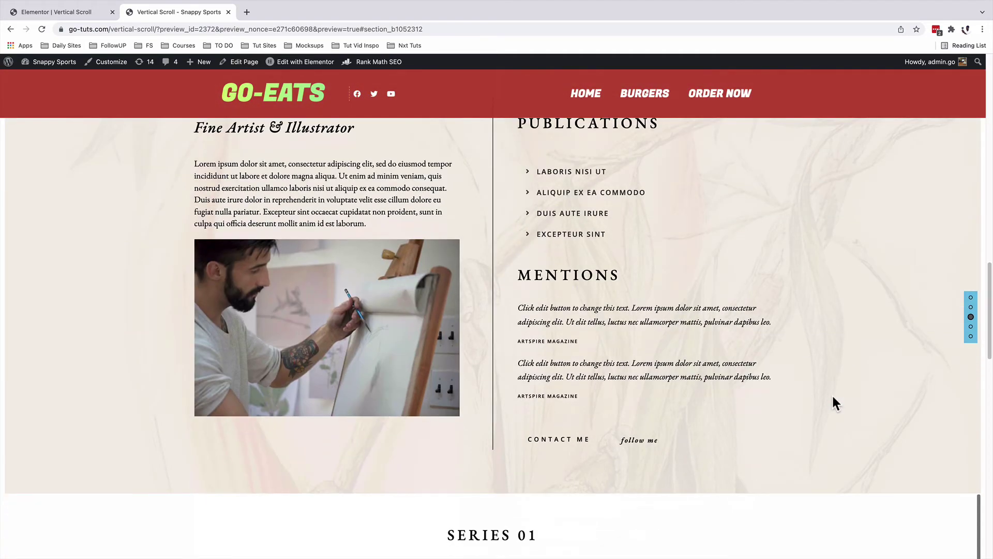
{"action": "scroll", "coordinate": [833, 397], "scroll_direction": "up", "scroll_amount": 1}
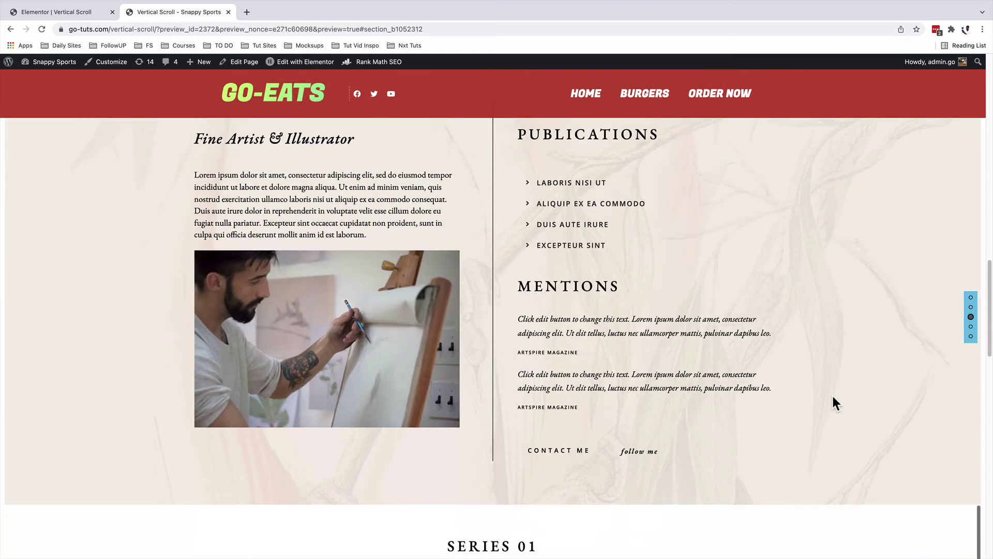
{"action": "scroll", "coordinate": [833, 397], "scroll_direction": "down", "scroll_amount": 2}
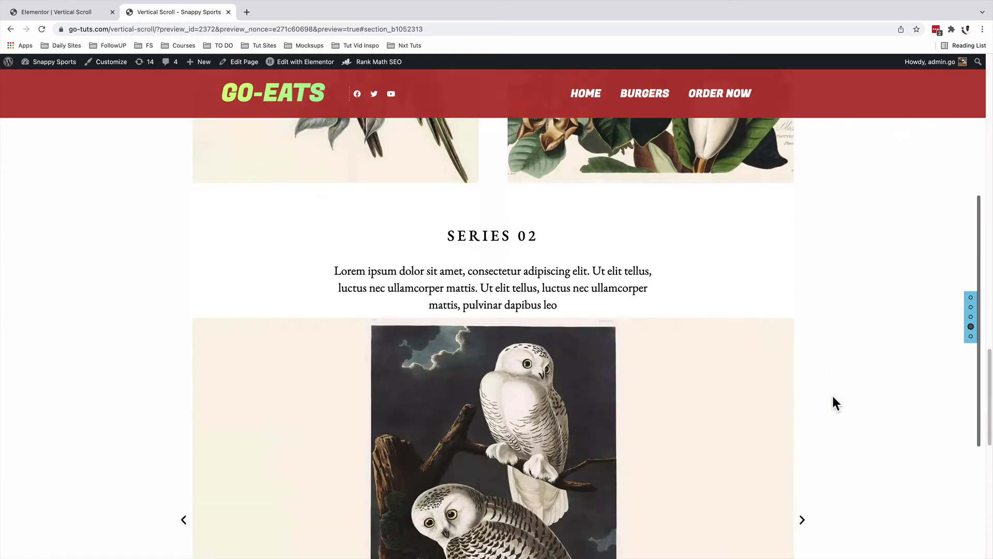
{"action": "scroll", "coordinate": [833, 398], "scroll_direction": "down", "scroll_amount": 2}
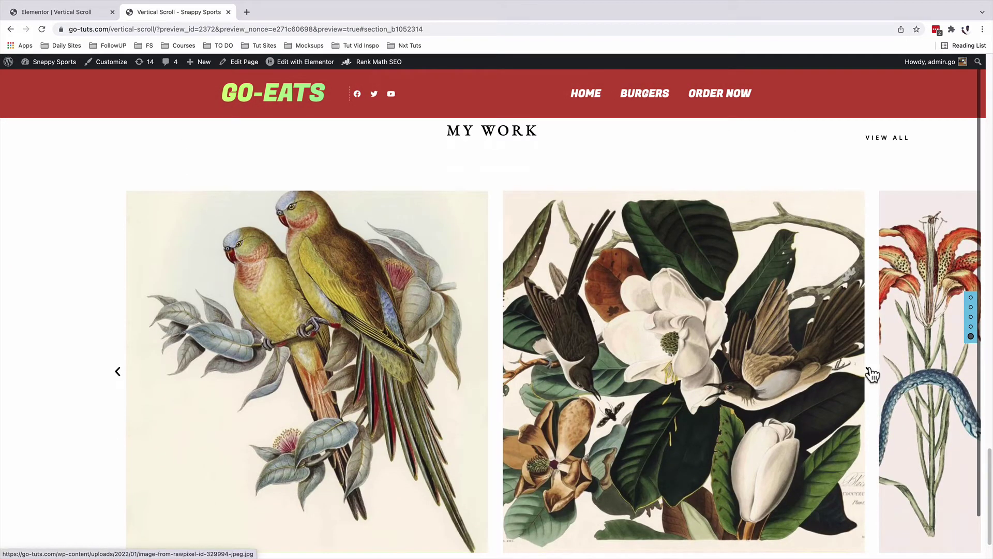
{"action": "left_click", "coordinate": [871, 372]}
{"action": "left_click", "coordinate": [871, 372]}
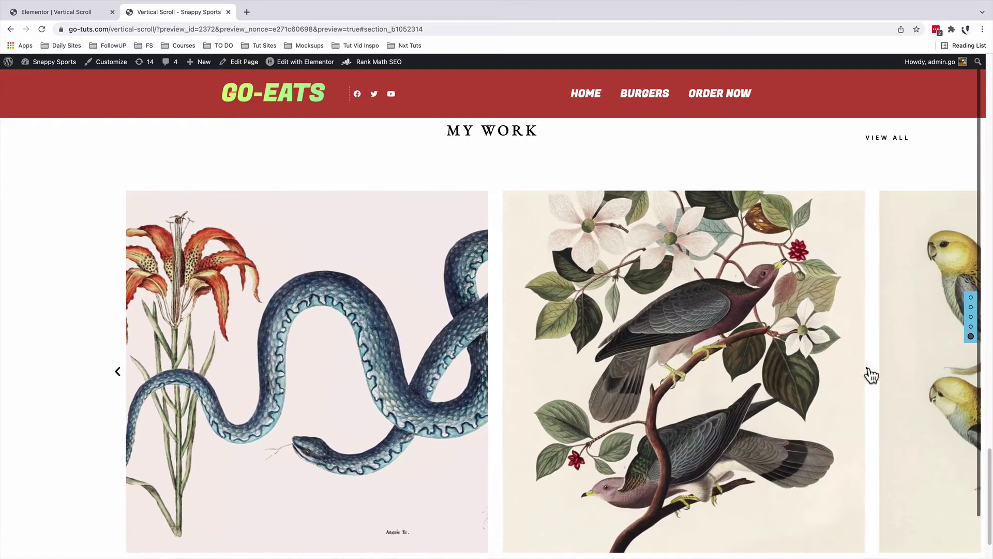
{"action": "left_click", "coordinate": [871, 373]}
{"action": "left_click", "coordinate": [871, 373]}
{"action": "scroll", "coordinate": [869, 373], "scroll_direction": "up", "scroll_amount": 2}
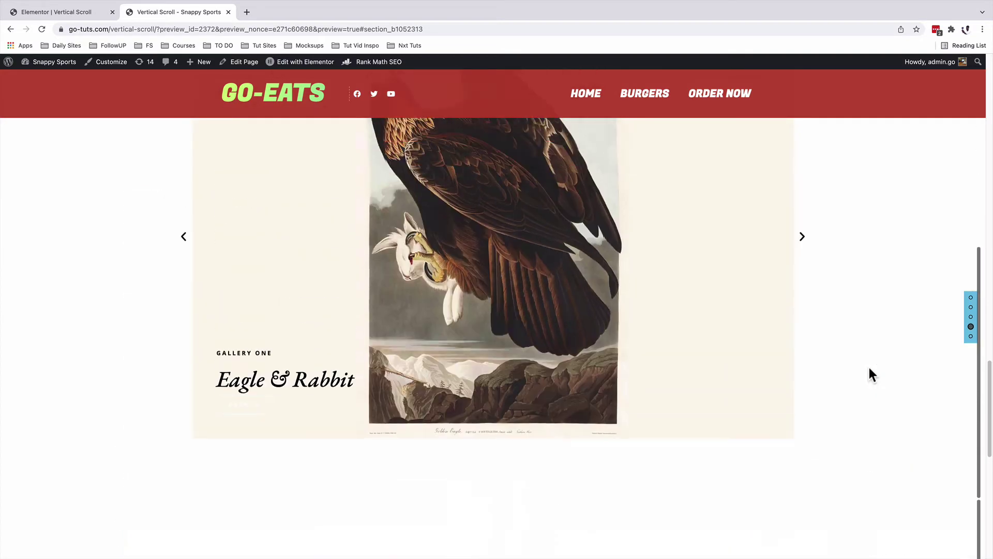
{"action": "scroll", "coordinate": [869, 367], "scroll_direction": "up", "scroll_amount": 3}
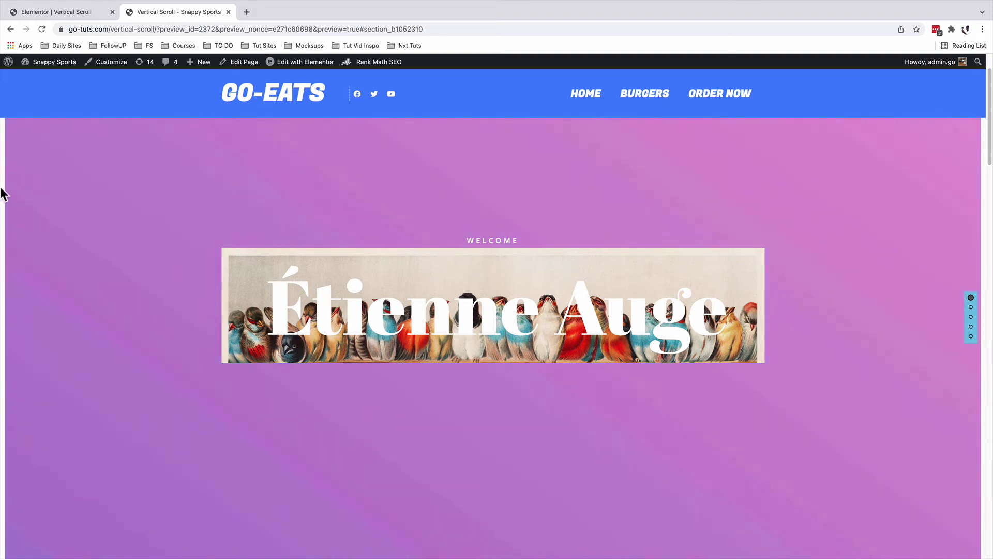
Return to the page editor and set the columns gap of the section holding the vertical scroll widget to No Gap.
{"action": "left_click", "coordinate": [69, 12]}
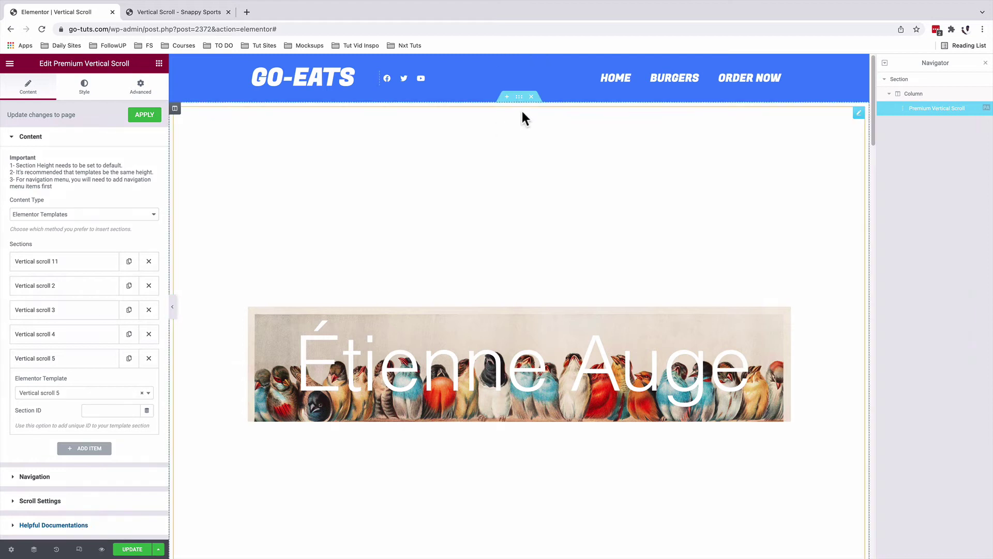
{"action": "left_click", "coordinate": [519, 98]}
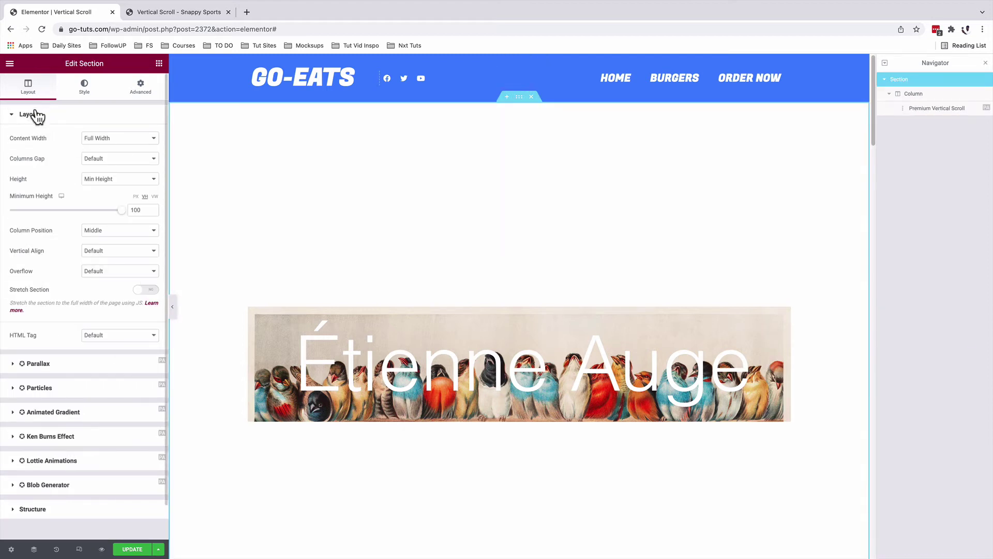
{"action": "left_click", "coordinate": [118, 159]}
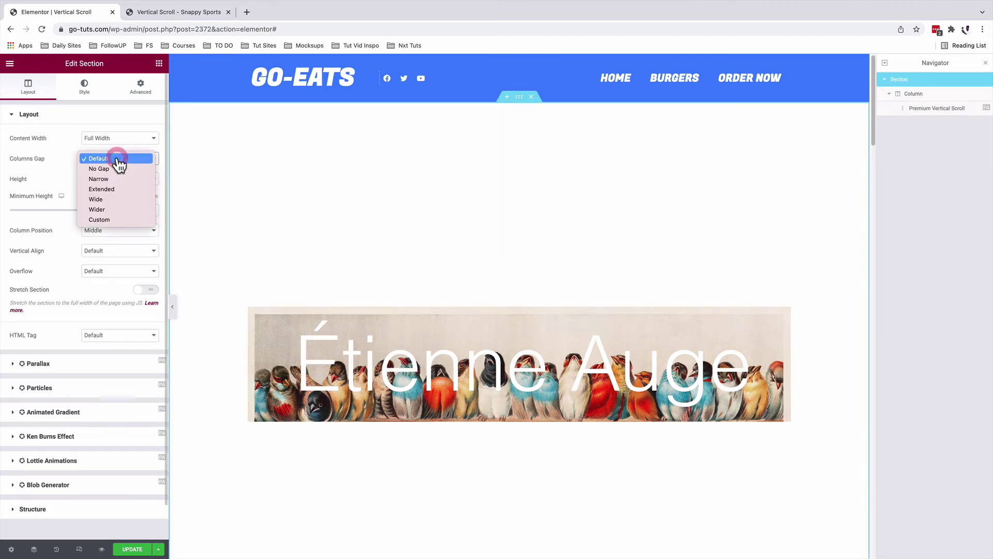
{"action": "left_click", "coordinate": [114, 170]}
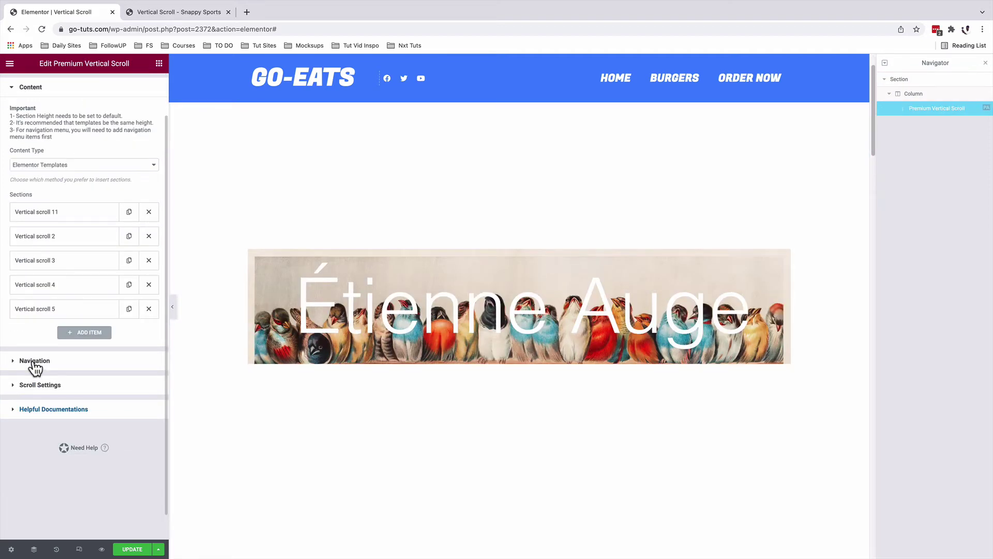
Review the vertical scroll widget's scroll settings and navigation dot options, keeping Right horizontal position, Middle vertical position and Circles shape.
{"action": "left_click", "coordinate": [29, 387]}
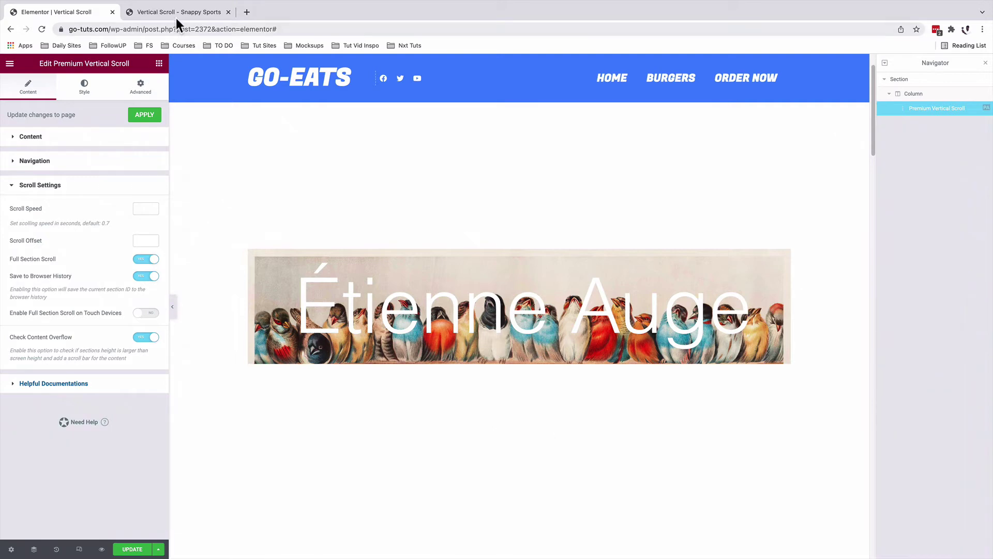
{"action": "left_click", "coordinate": [174, 14]}
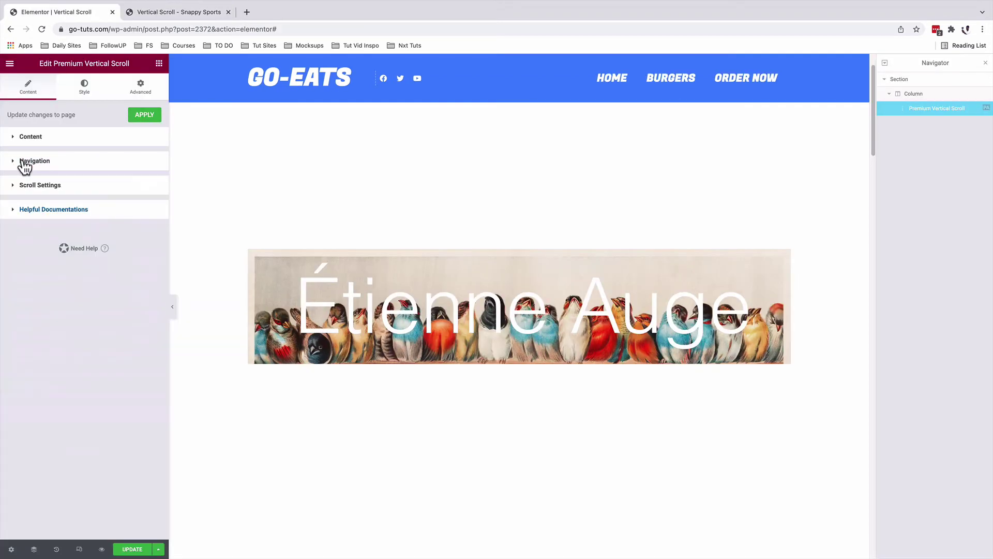
{"action": "left_click", "coordinate": [24, 167]}
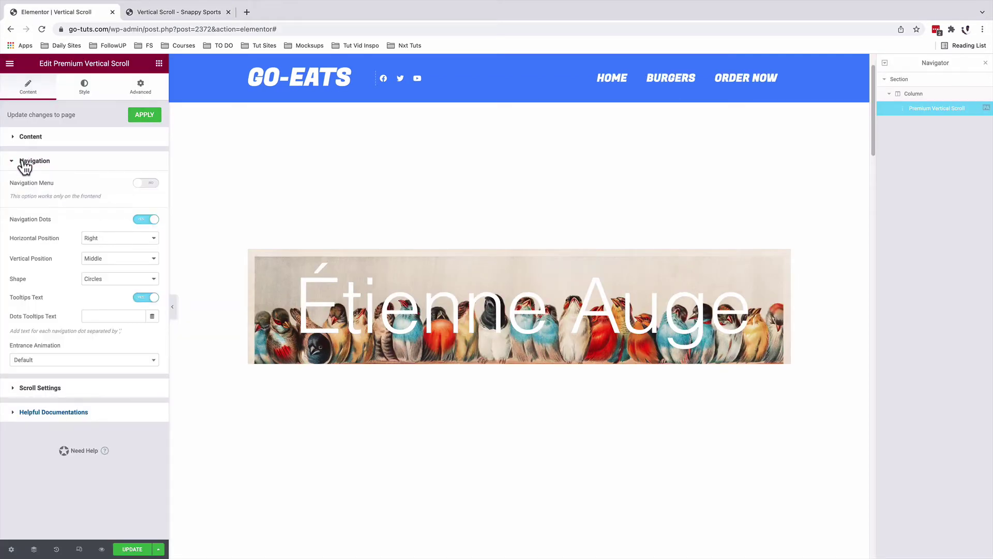
{"action": "left_click", "coordinate": [108, 241]}
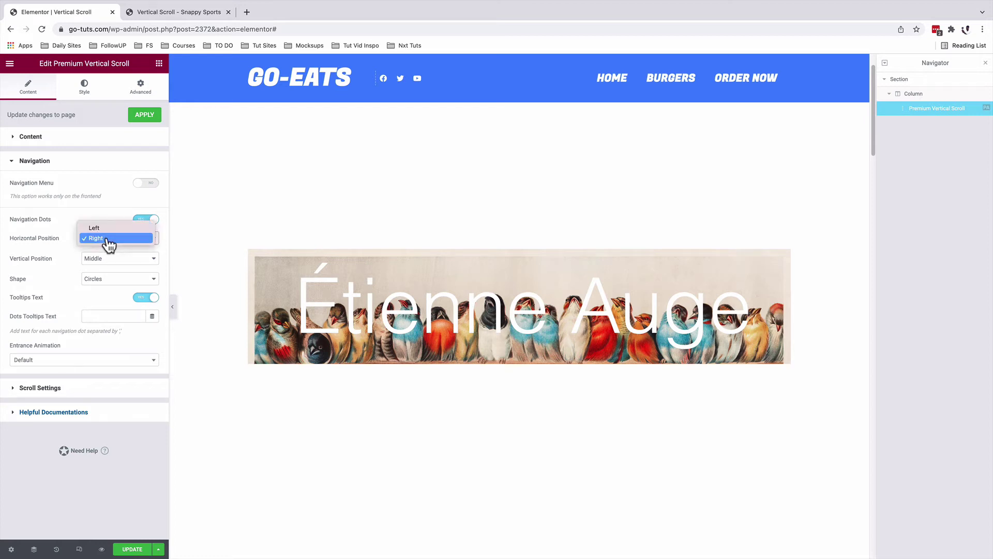
{"action": "left_click", "coordinate": [108, 241]}
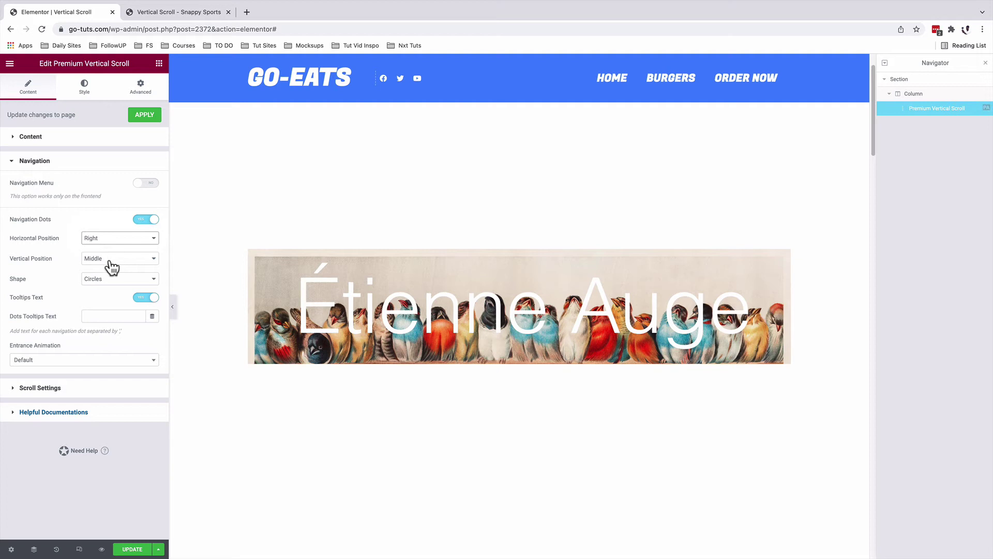
{"action": "left_click", "coordinate": [112, 263]}
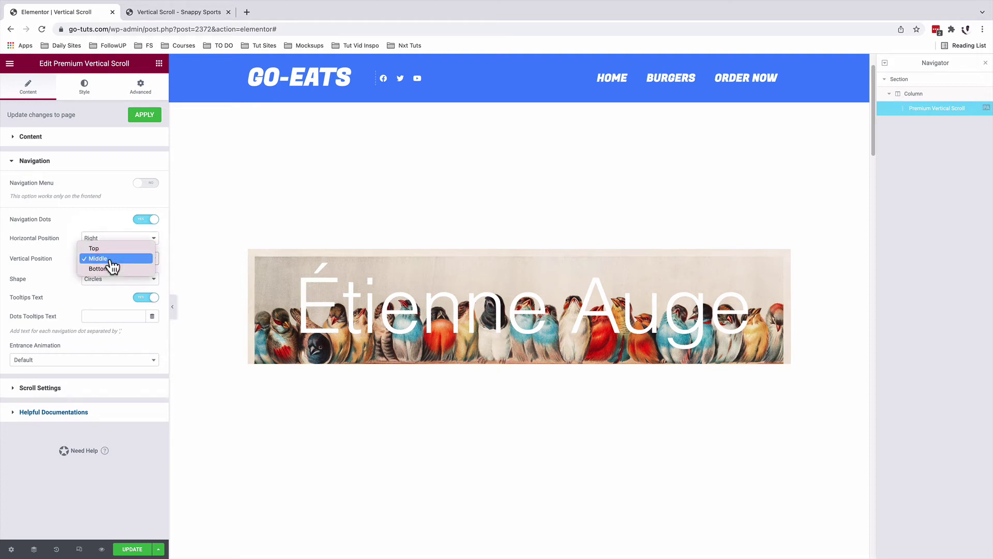
{"action": "left_click", "coordinate": [64, 283]}
{"action": "left_click", "coordinate": [97, 284]}
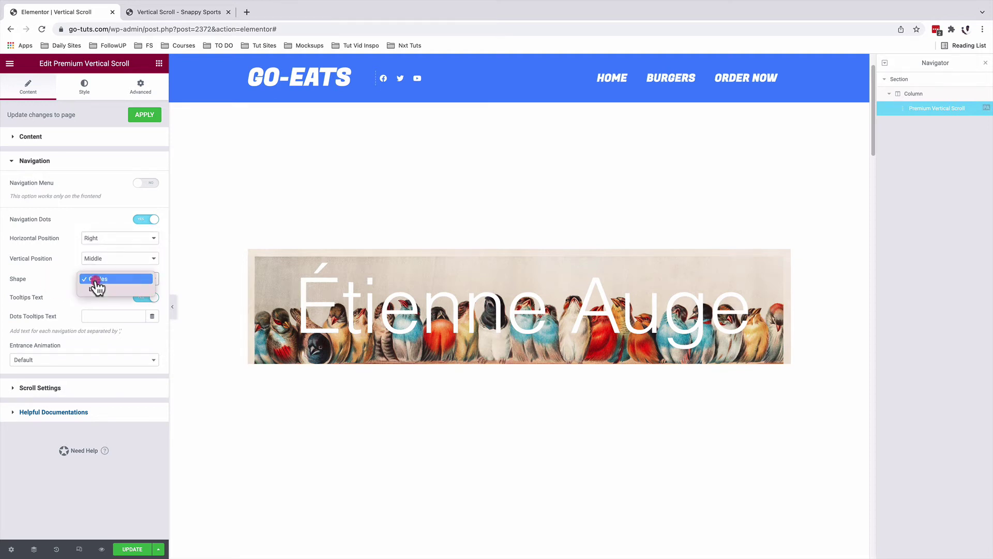
{"action": "left_click", "coordinate": [98, 281]}
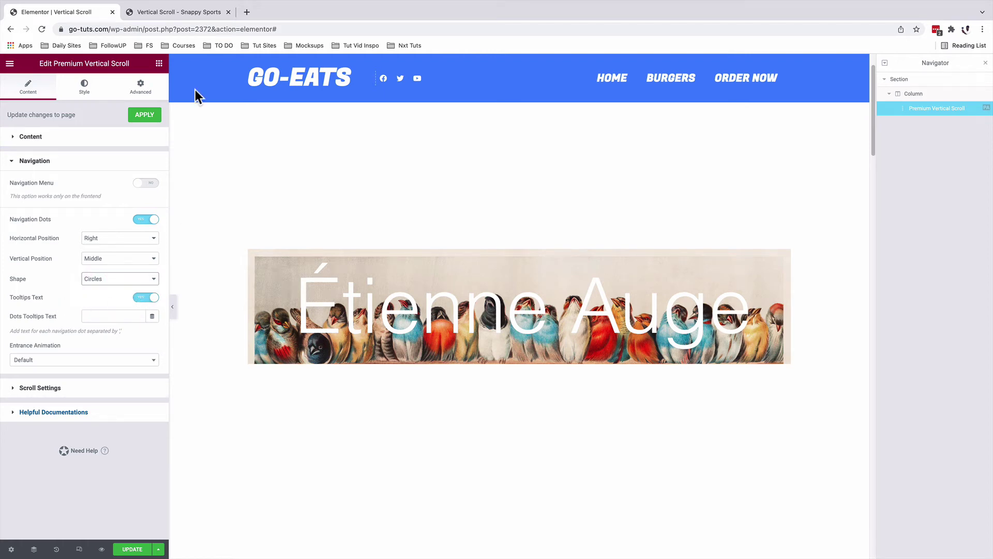
Check the dot tooltips in the page preview, and set the widget's Dots Tooltips Text to "Welcome, Sketch Book, Artist, Series, My Work,".
{"action": "left_click", "coordinate": [170, 14]}
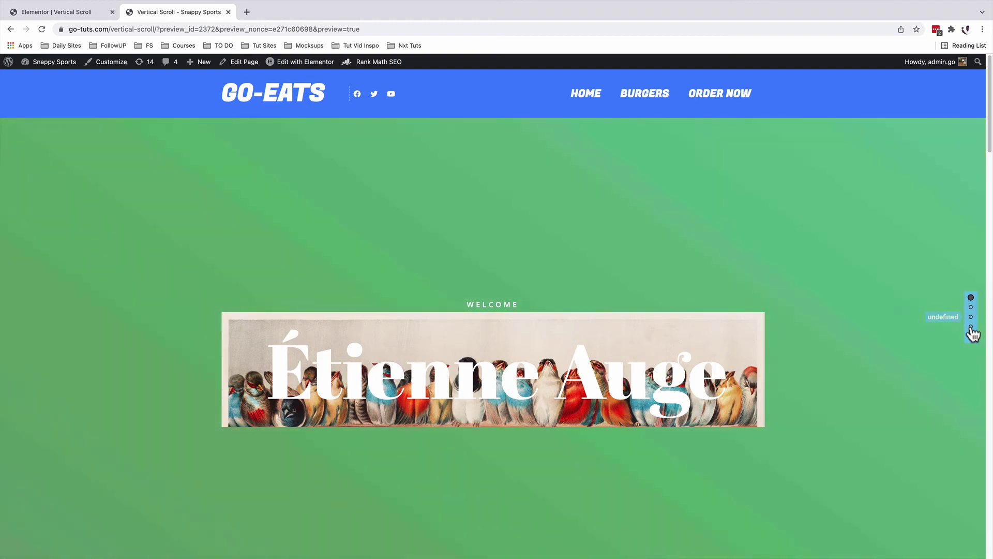
{"action": "key", "text": "super+1"}
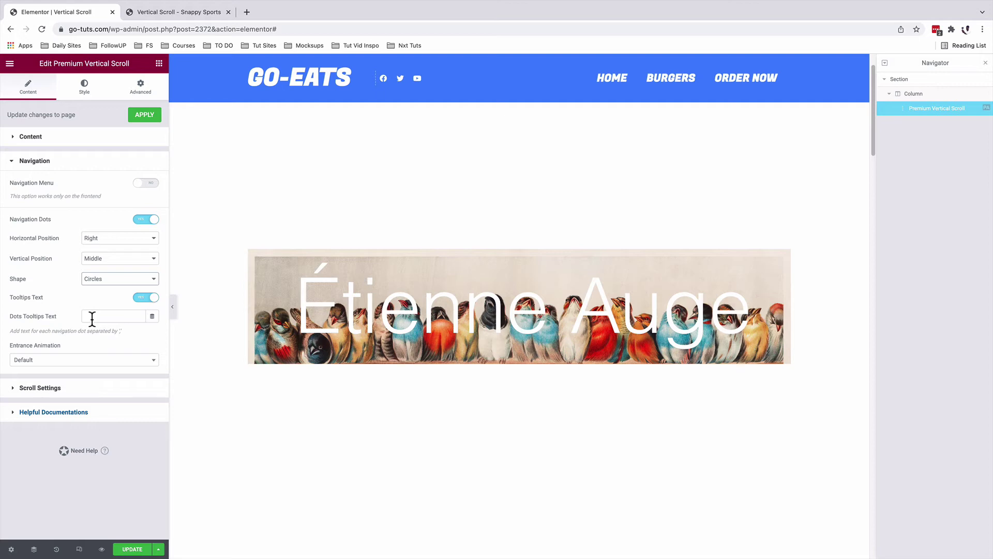
{"action": "left_click", "coordinate": [92, 317]}
{"action": "type", "text": "Wel"}
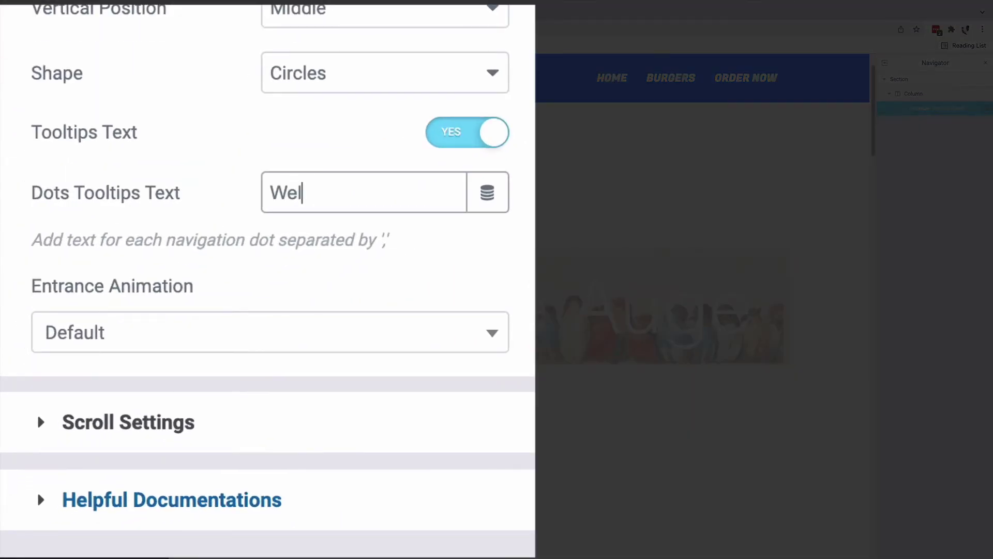
{"action": "type", "text": "come,"}
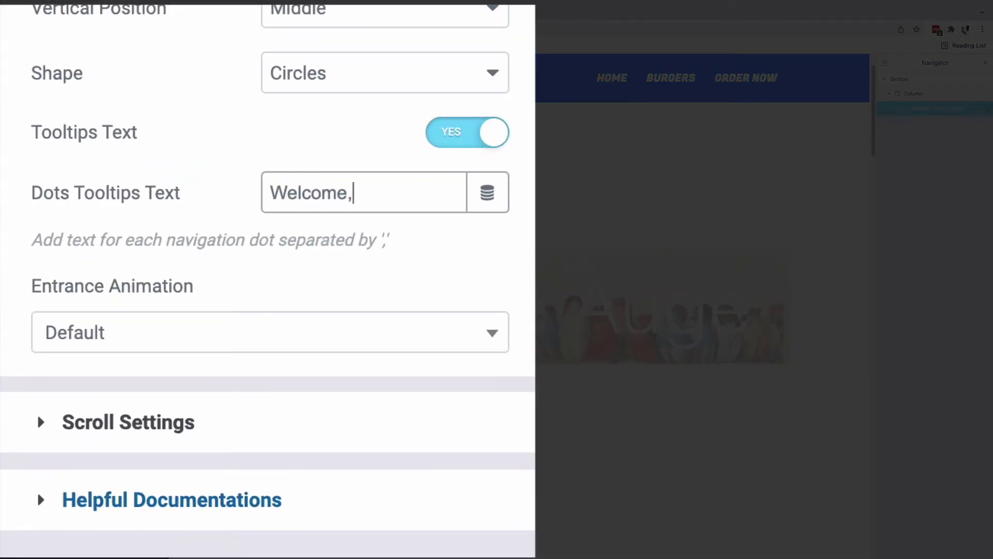
{"action": "type", "text": " Artist, Series, My Work,"}
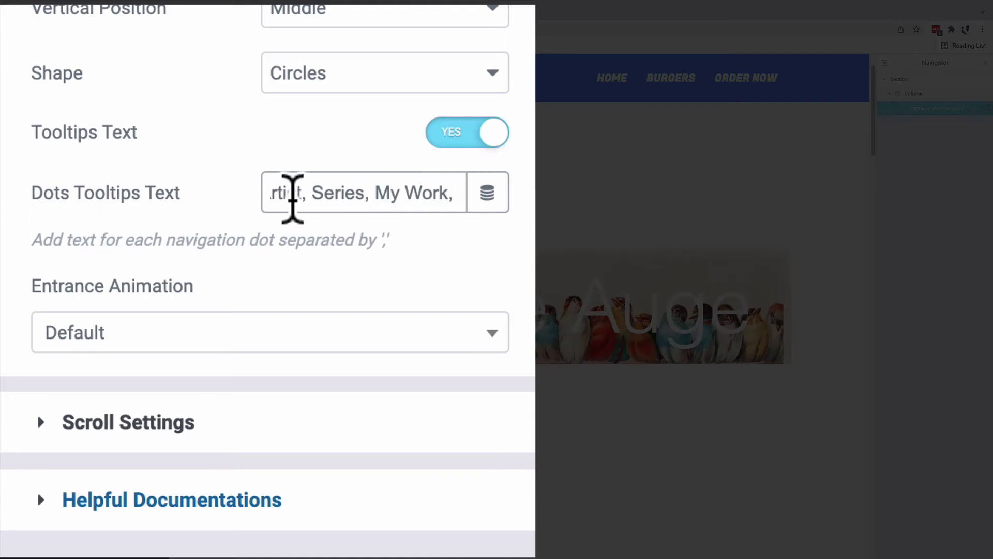
Look over the comma-separated entries in the dots tooltips text and save the page.
{"action": "left_click_drag", "start_coordinate": [316, 193], "coordinate": [262, 195]}
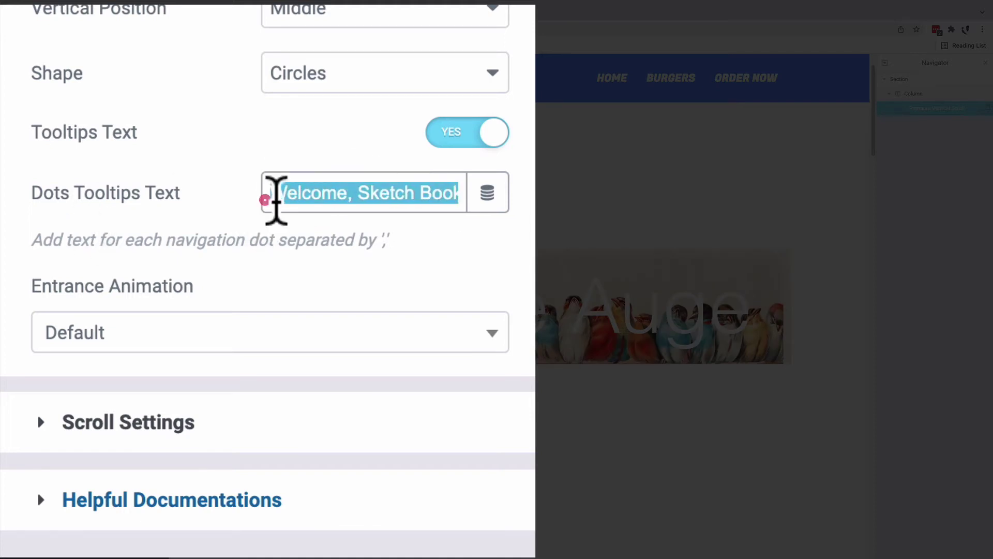
{"action": "left_click", "coordinate": [336, 195]}
{"action": "double_click", "coordinate": [350, 199]}
{"action": "left_click", "coordinate": [355, 195]}
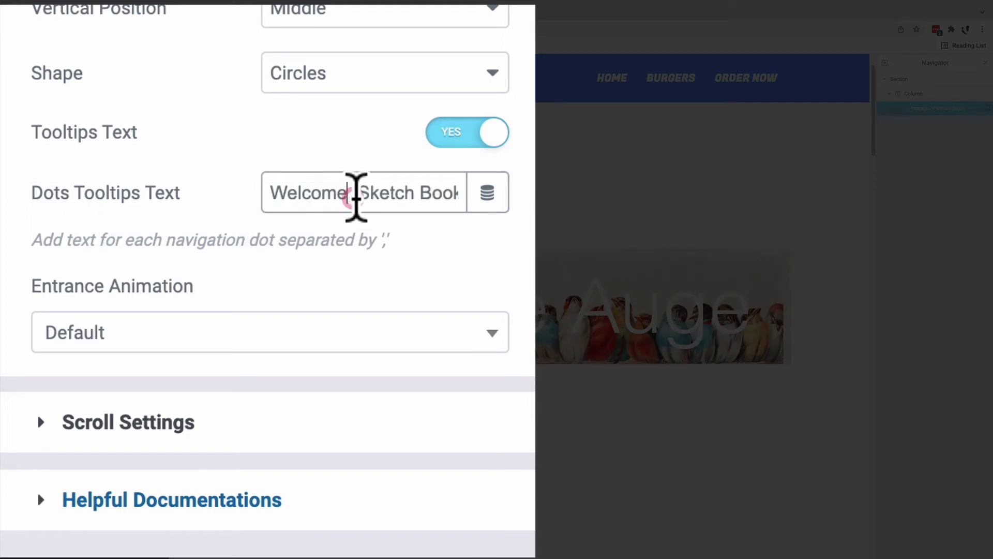
{"action": "left_click_drag", "start_coordinate": [359, 196], "coordinate": [273, 193]}
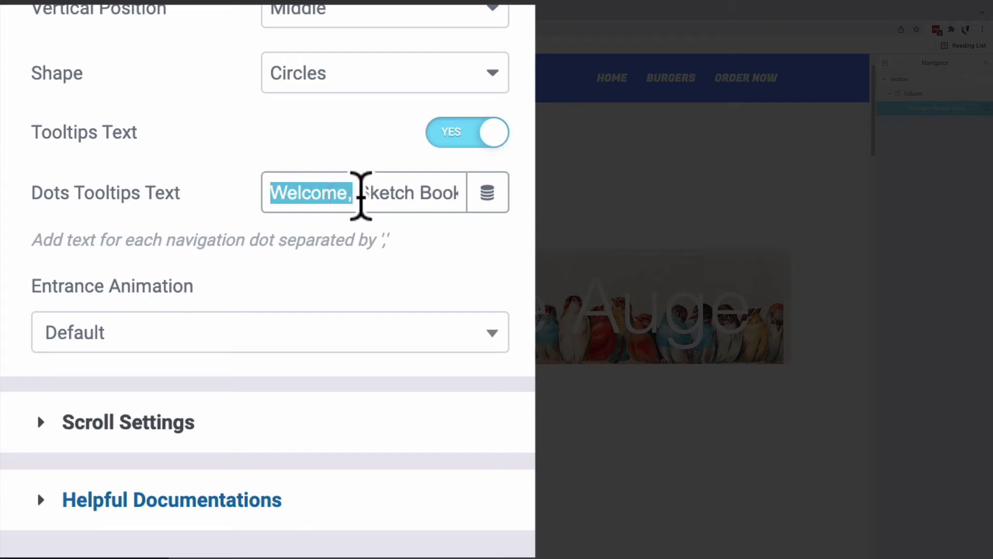
{"action": "left_click_drag", "start_coordinate": [357, 193], "coordinate": [465, 186]}
{"action": "left_click", "coordinate": [346, 192]}
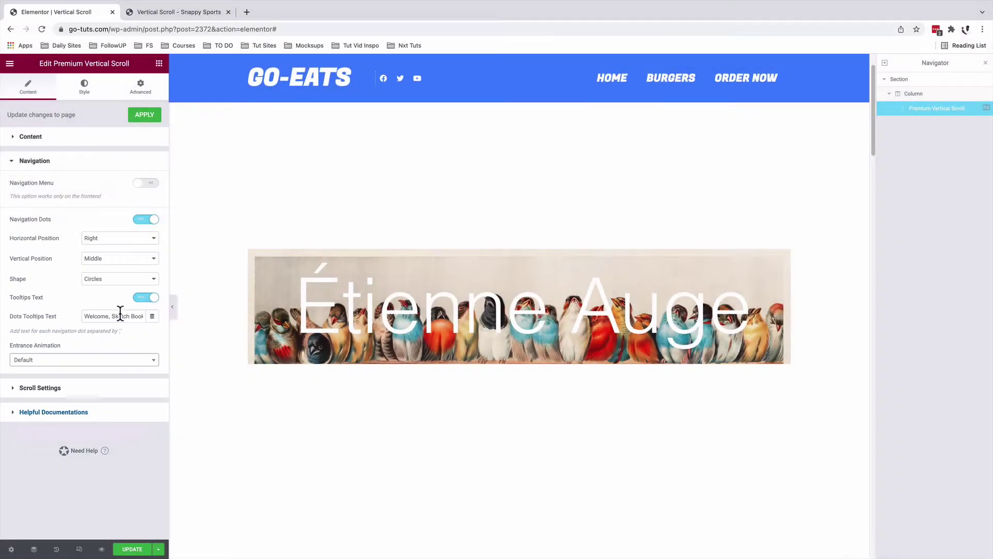
{"action": "left_click", "coordinate": [132, 548]}
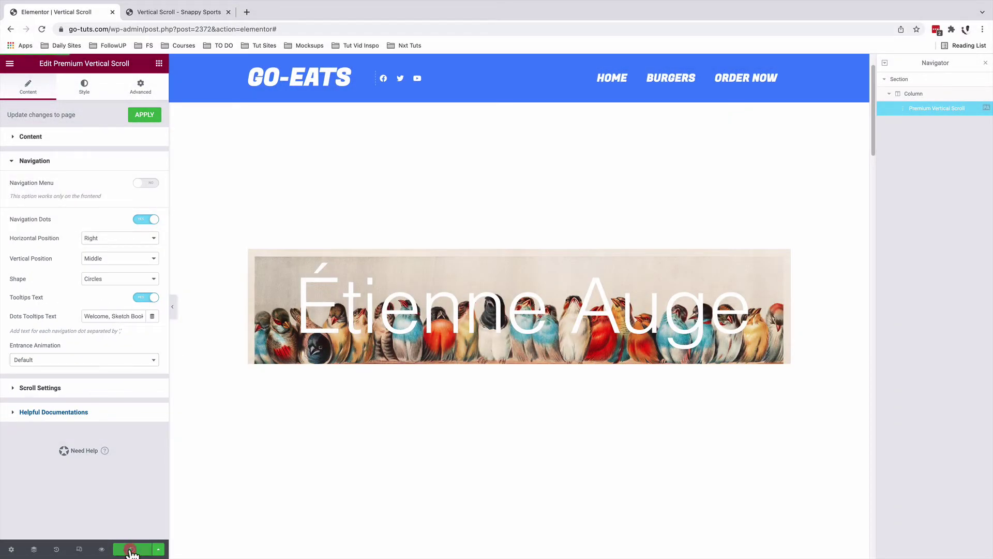
Jump to the third, fourth and fifth sections with the navigation dots in the page preview, and return to the editor.
{"action": "left_click", "coordinate": [151, 14]}
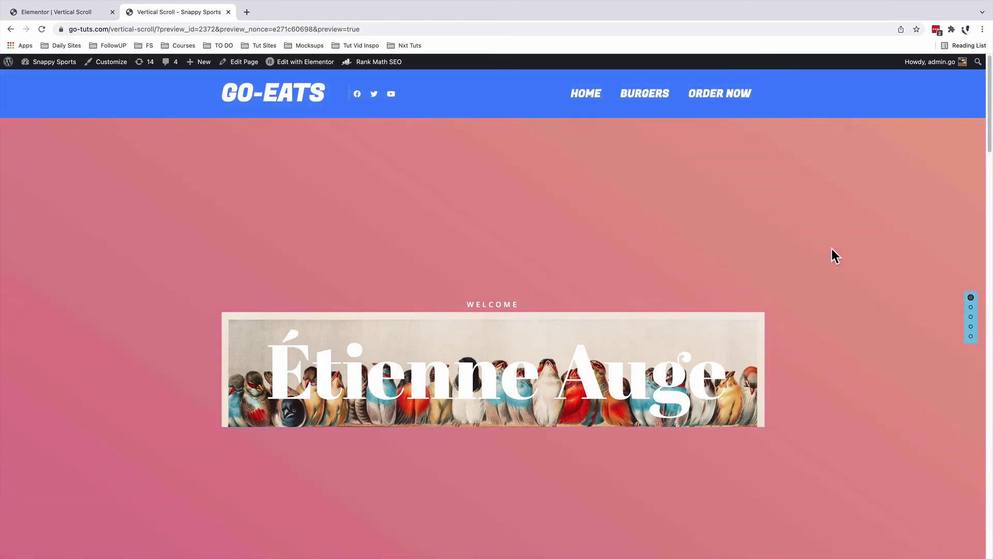
{"action": "left_click", "coordinate": [971, 317]}
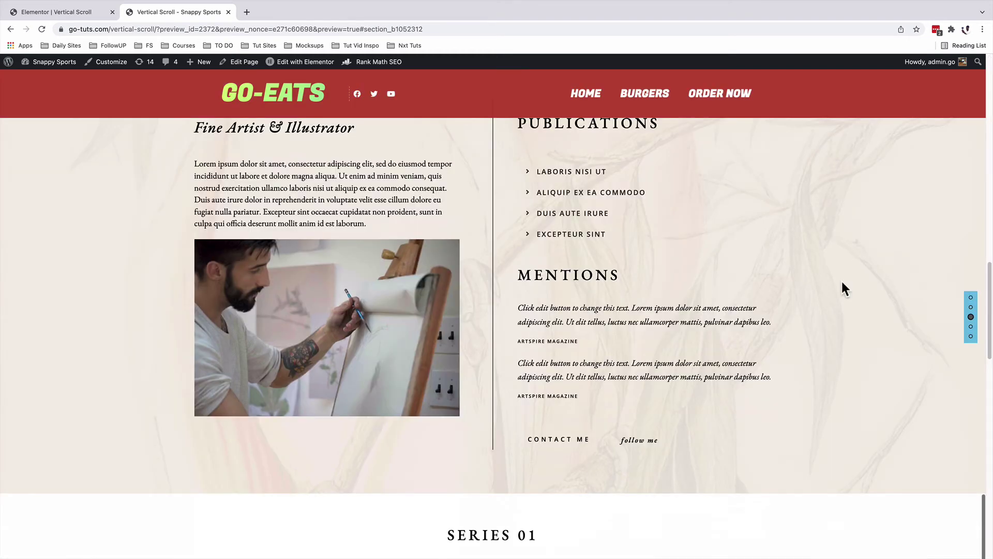
{"action": "left_click", "coordinate": [971, 327]}
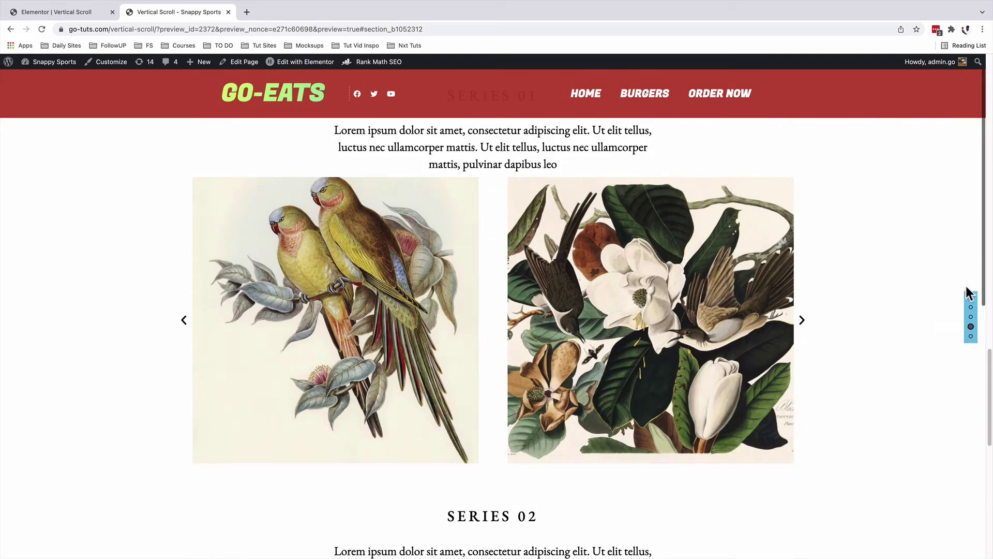
{"action": "left_click", "coordinate": [972, 336]}
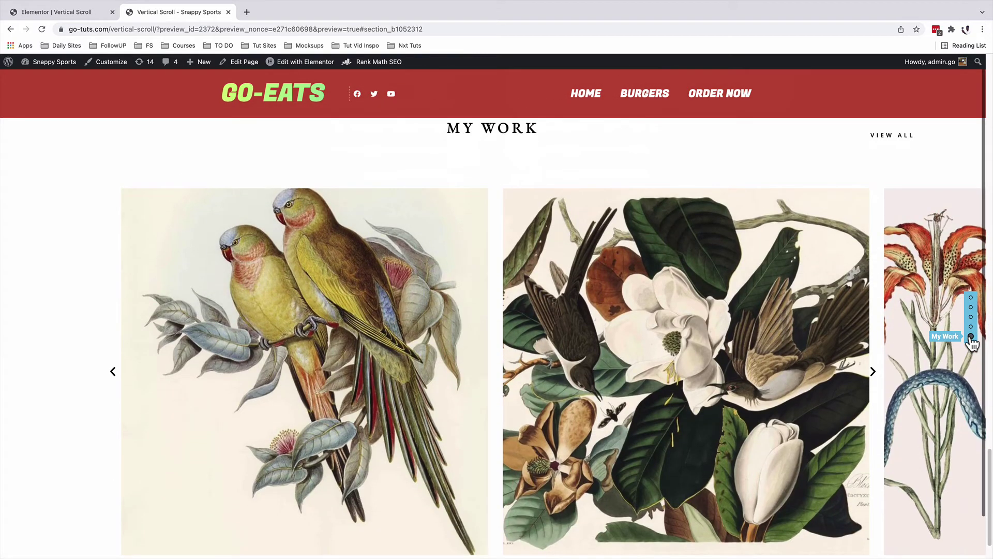
{"action": "left_click", "coordinate": [63, 14]}
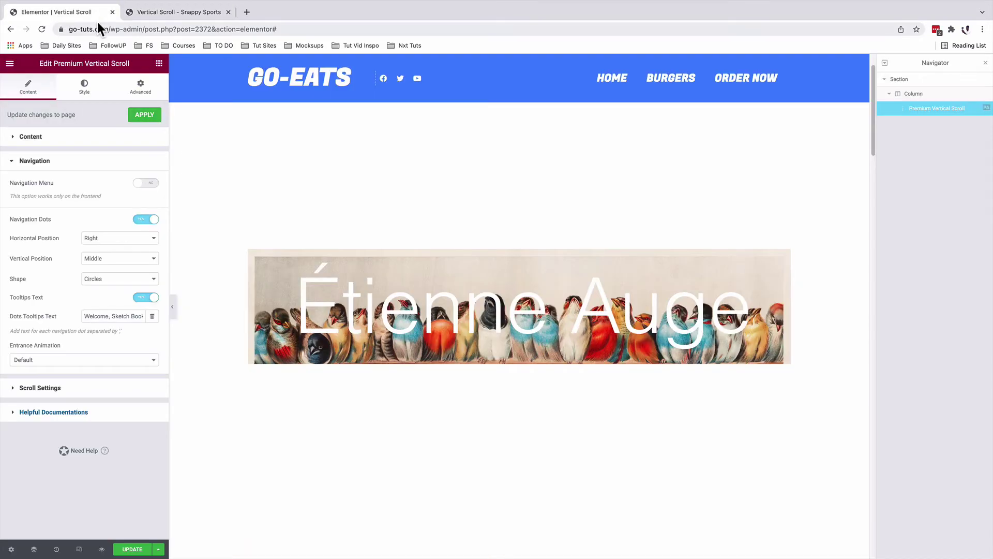
Set the vertical scroll widget's navigation dots color to #956EE4.
{"action": "left_click", "coordinate": [147, 11]}
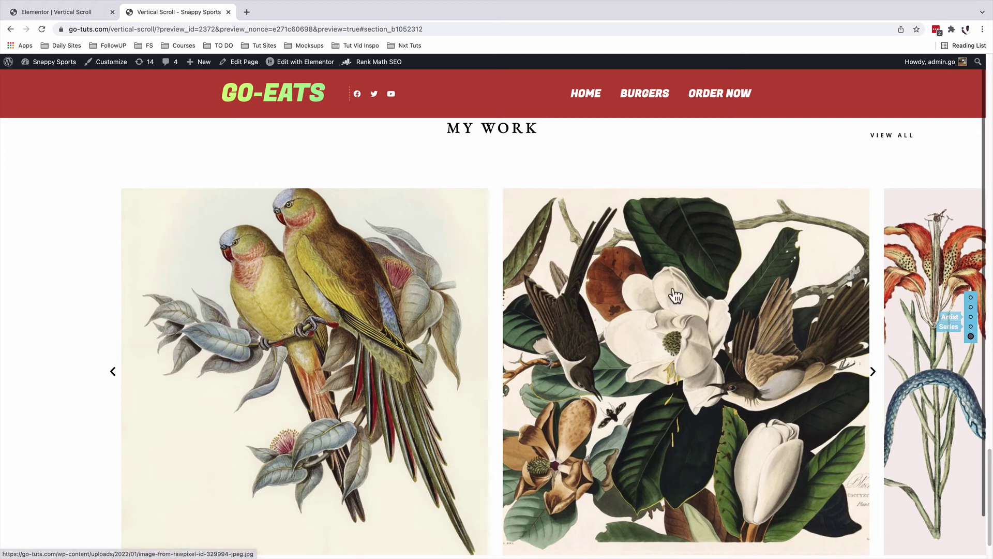
{"action": "left_click", "coordinate": [46, 11]}
{"action": "left_click", "coordinate": [81, 95]}
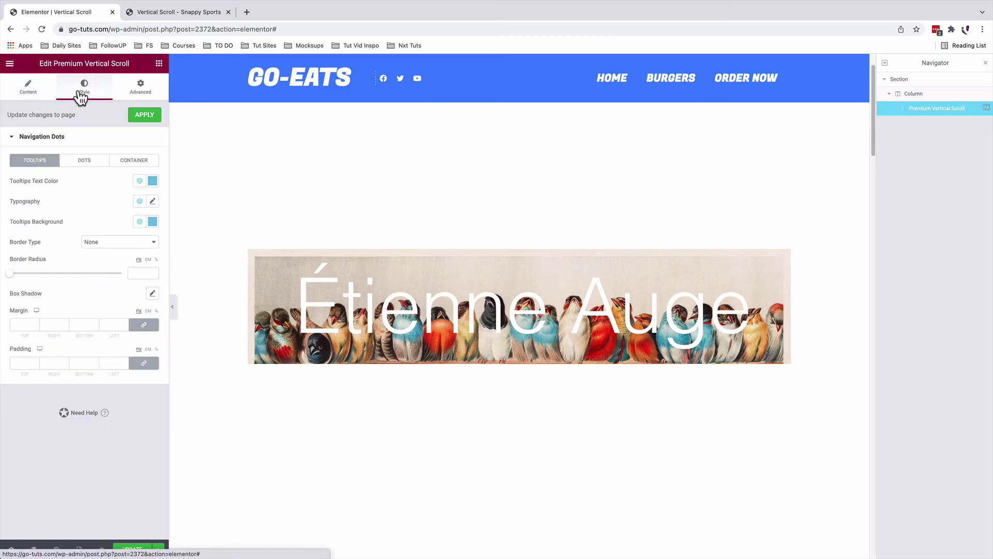
{"action": "left_click", "coordinate": [80, 161]}
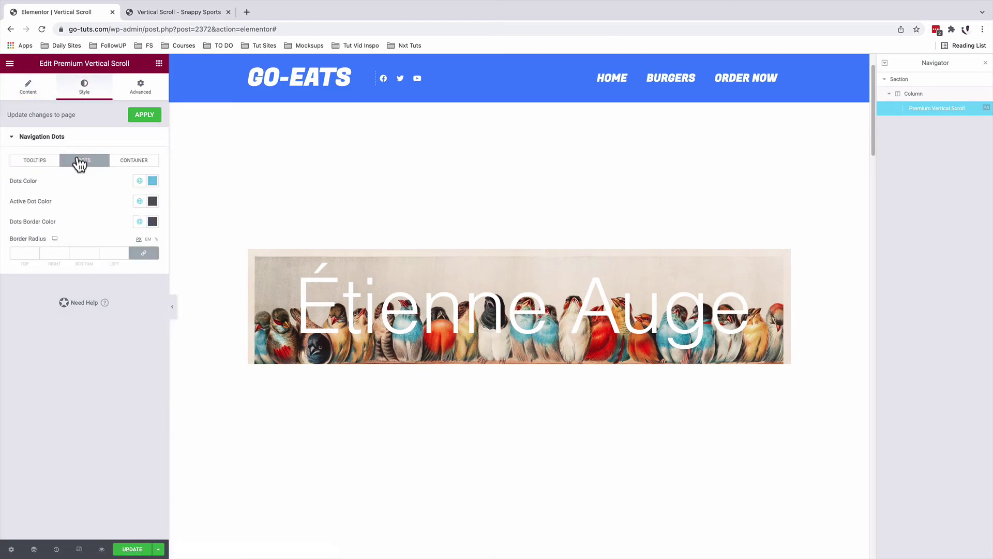
{"action": "left_click", "coordinate": [152, 180]}
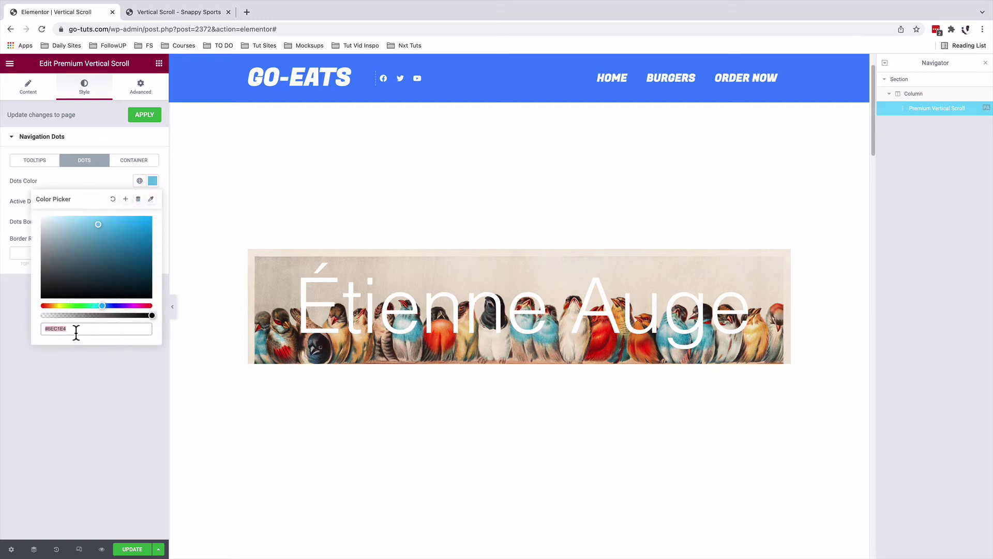
{"action": "left_click_drag", "start_coordinate": [76, 331], "coordinate": [41, 333]}
{"action": "type", "text": "#956EE4"}
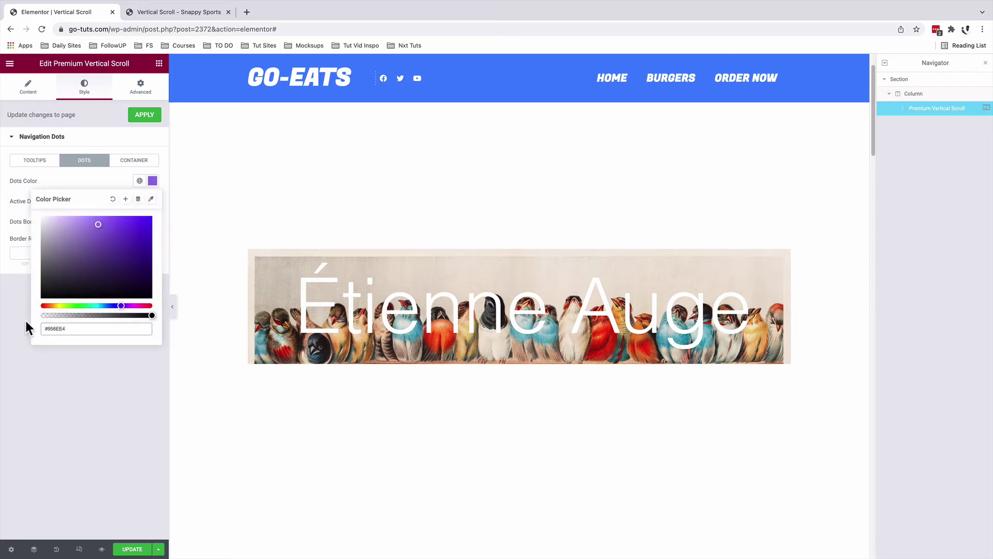
{"action": "left_click", "coordinate": [26, 306]}
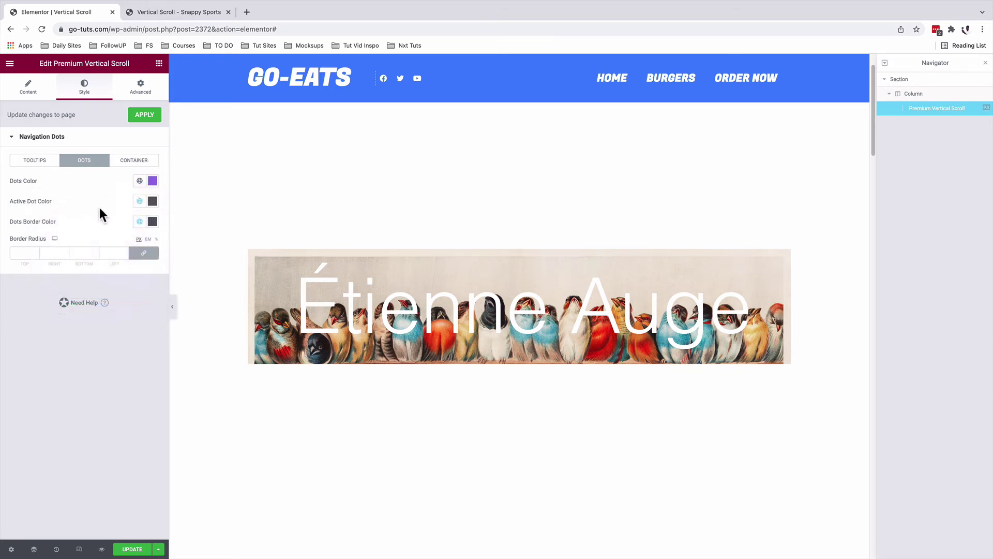
Set the active dot color to #956EE4 with reduced opacity, and look at the dots border color options.
{"action": "left_click", "coordinate": [152, 202]}
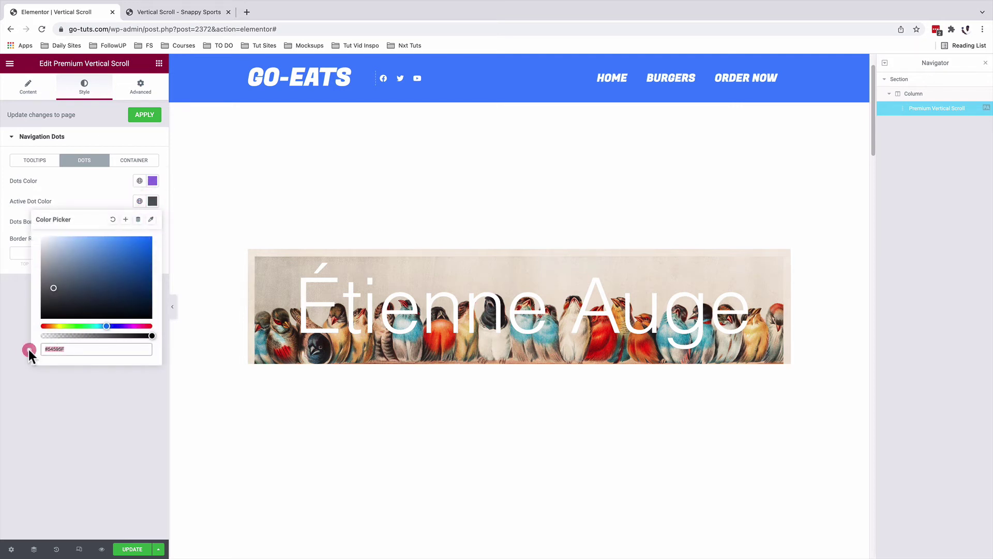
{"action": "type", "text": "#956EE4"}
{"action": "left_click_drag", "start_coordinate": [152, 336], "coordinate": [108, 337]}
{"action": "left_click", "coordinate": [94, 221]}
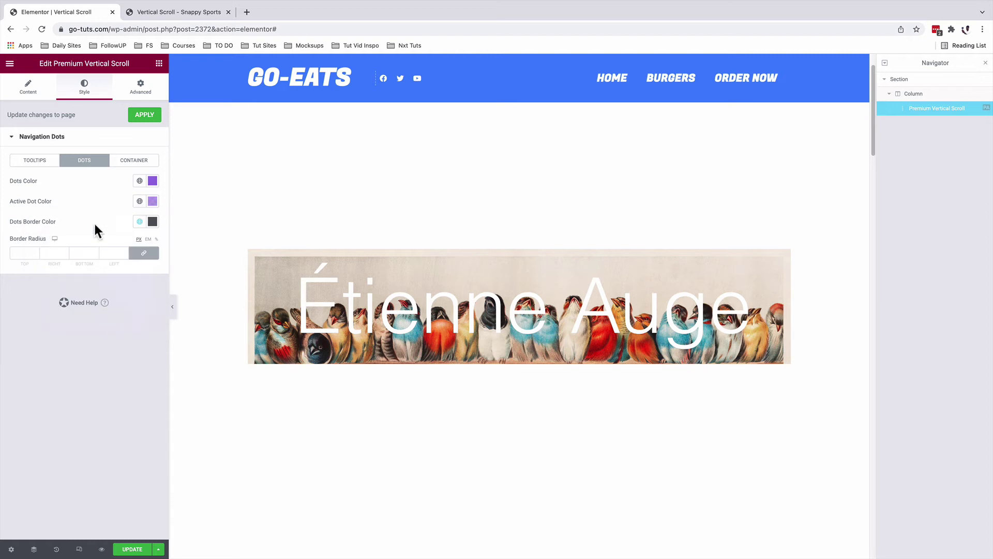
{"action": "left_click", "coordinate": [152, 222]}
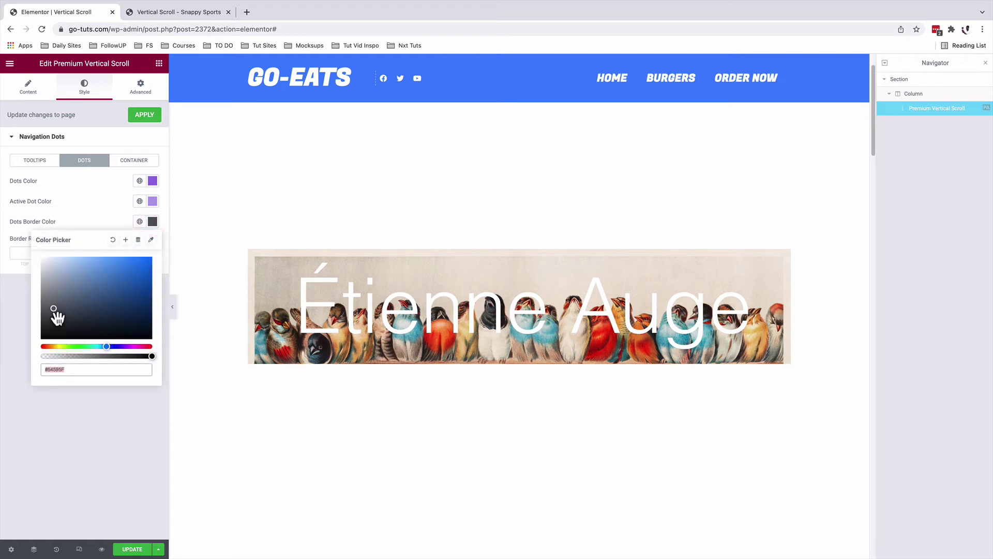
{"action": "left_click", "coordinate": [133, 165]}
Set the navigation dots container's background color to #956EE4, then save the page and check it in the preview.
{"action": "left_click", "coordinate": [134, 161]}
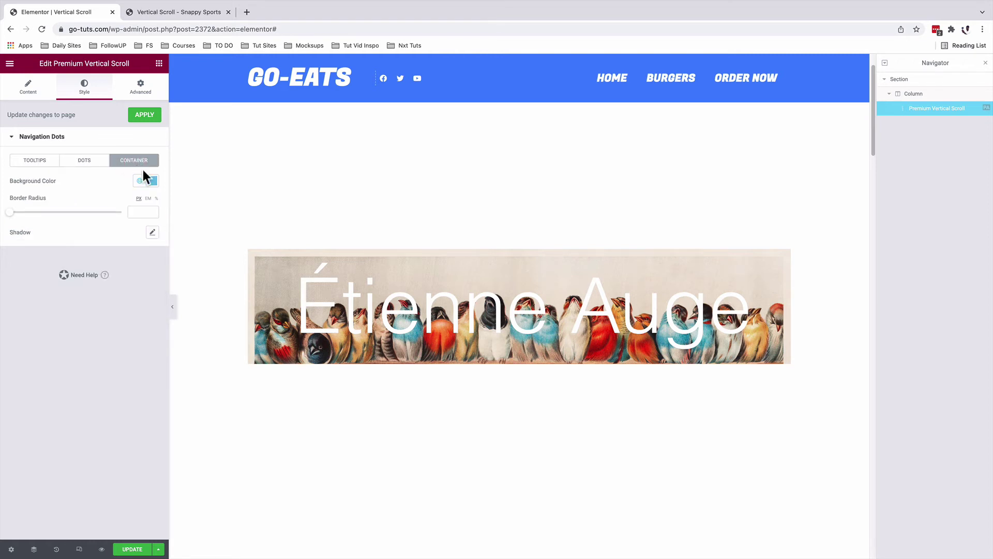
{"action": "left_click", "coordinate": [152, 179]}
{"action": "left_click", "coordinate": [86, 326]}
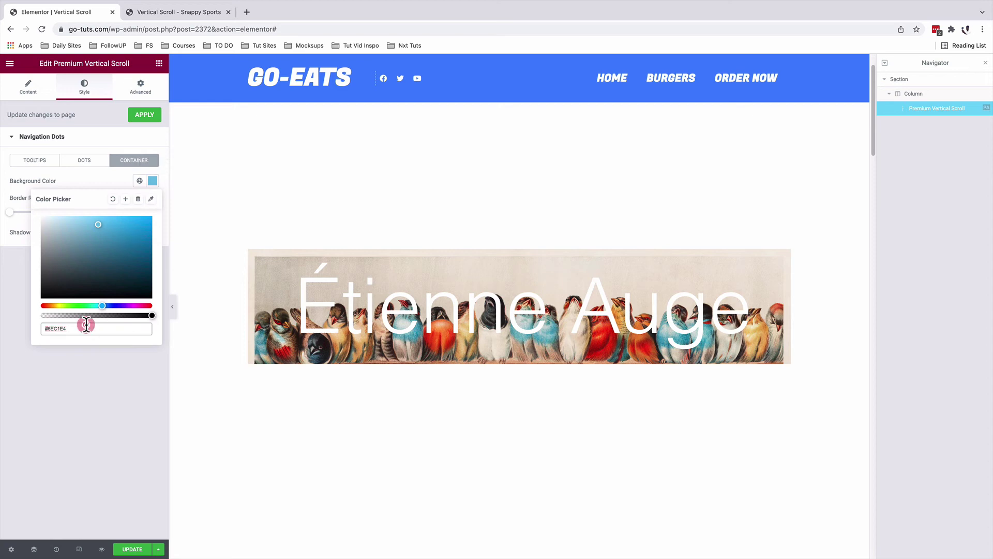
{"action": "key", "text": "ctrl+v"}
{"action": "left_click", "coordinate": [132, 548]}
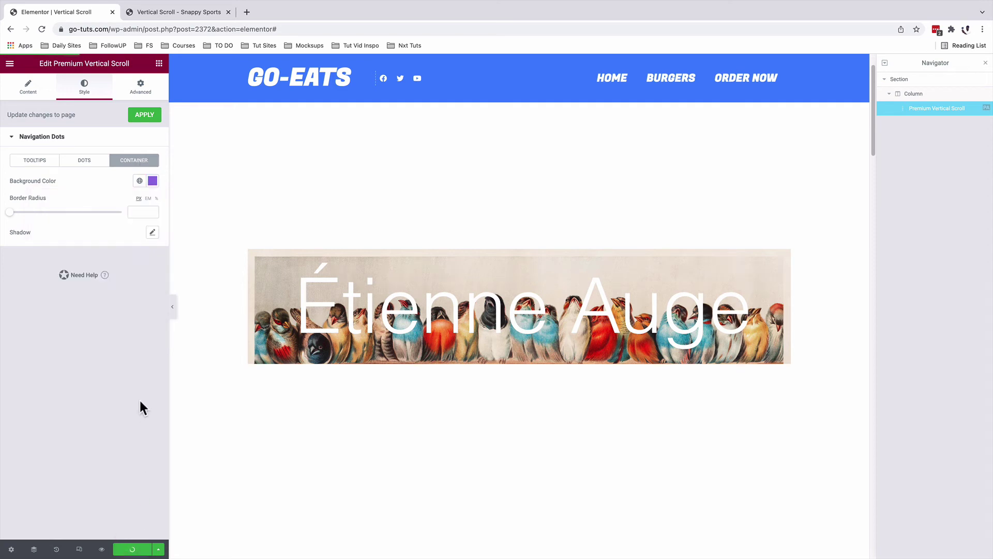
{"action": "key", "text": "ctrl+Tab"}
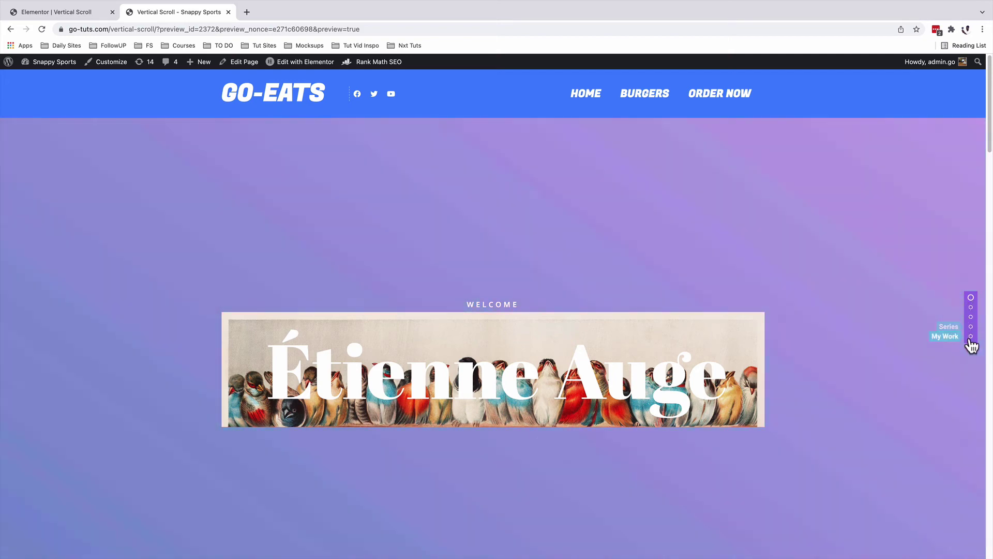
Set the dot tooltips' text color to white and their background to the same purple, #956EE4.
{"action": "left_click", "coordinate": [75, 15]}
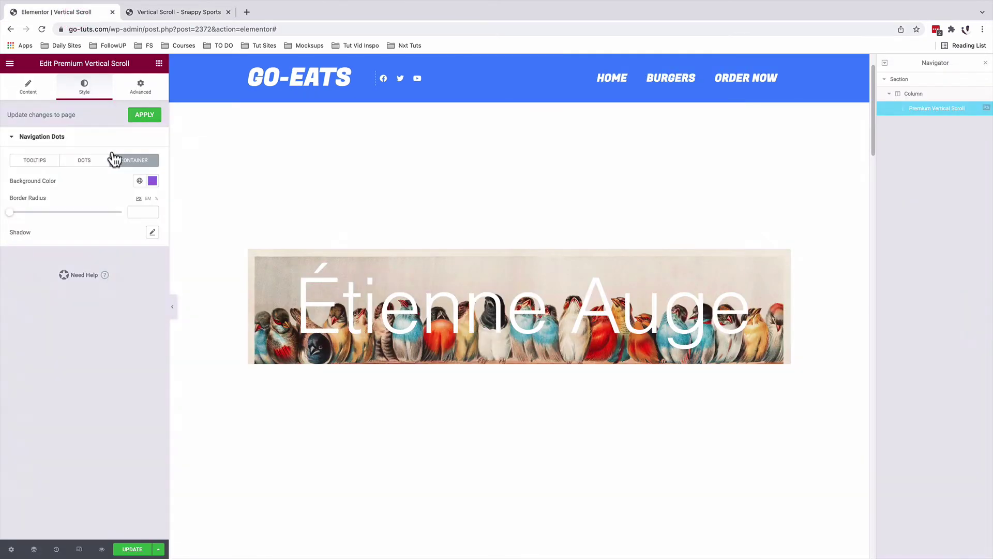
{"action": "left_click", "coordinate": [33, 161]}
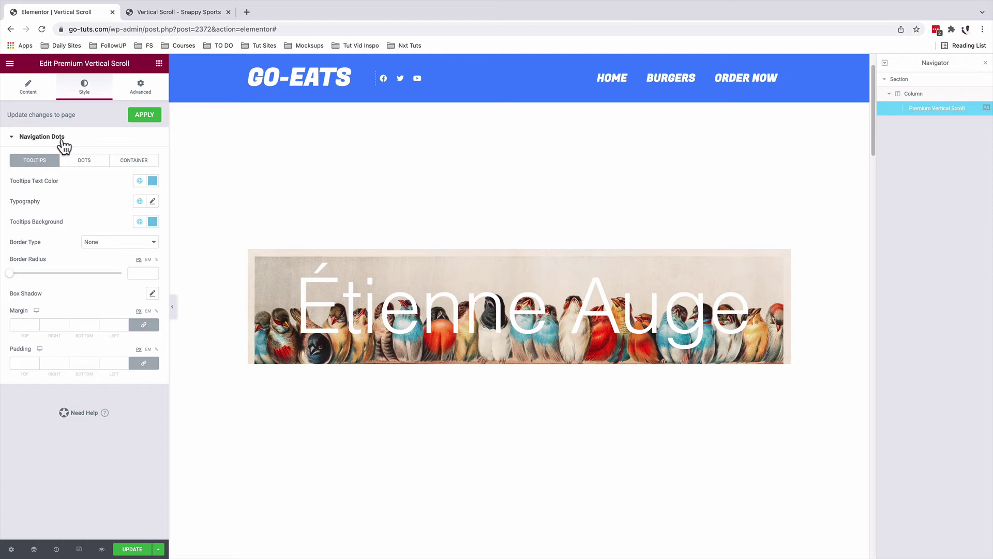
{"action": "left_click", "coordinate": [152, 180]}
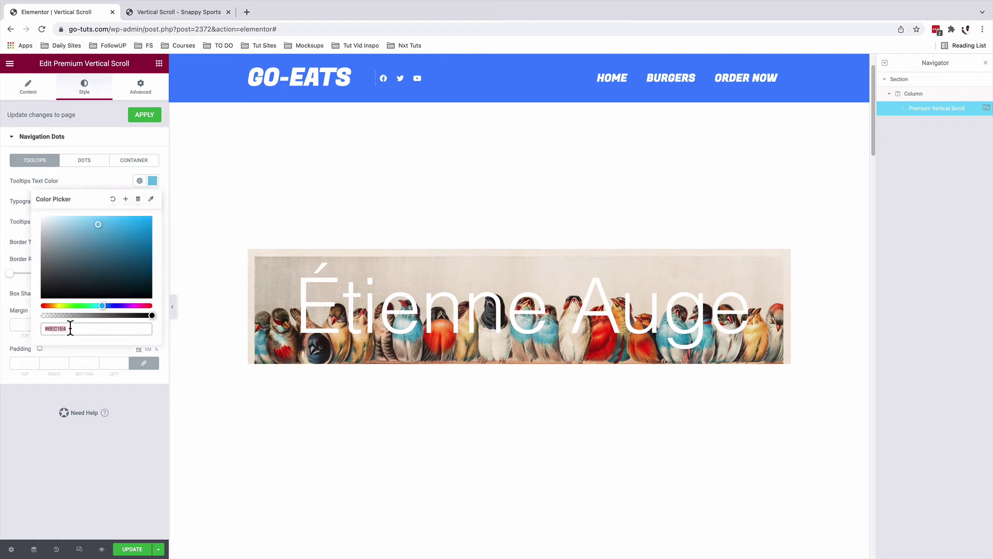
{"action": "left_click_drag", "start_coordinate": [99, 224], "coordinate": [10, 219]}
{"action": "left_click", "coordinate": [125, 220]}
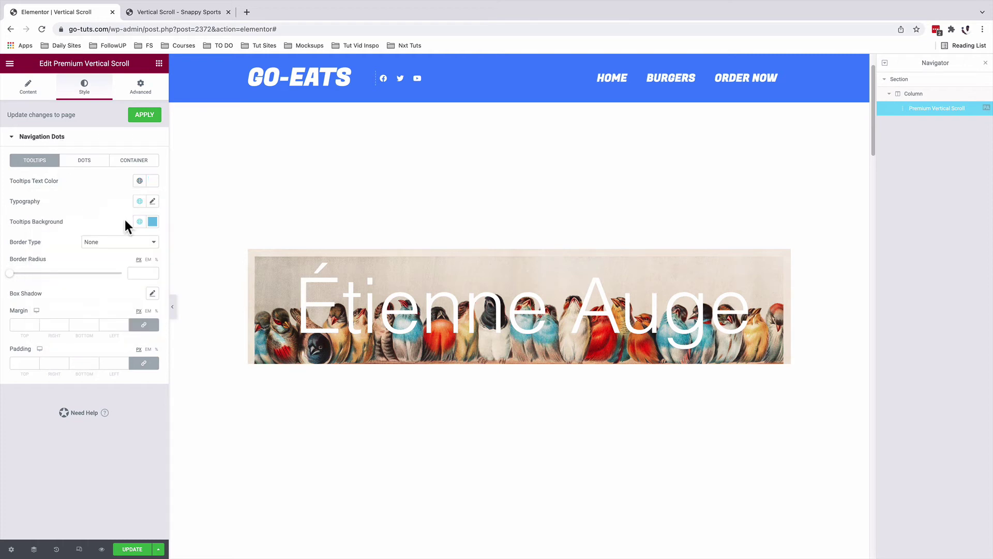
{"action": "left_click", "coordinate": [152, 222]}
{"action": "left_click", "coordinate": [83, 369]}
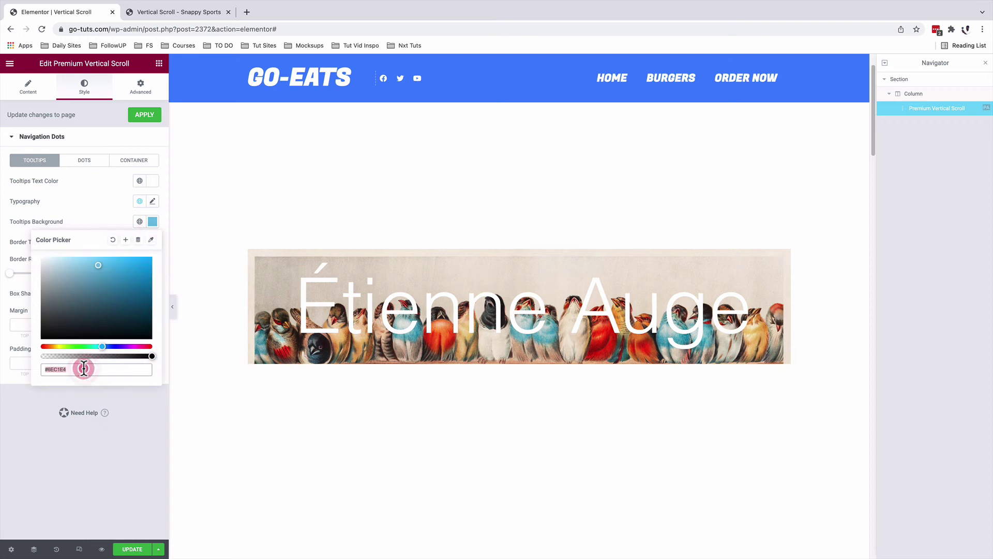
{"action": "left_click", "coordinate": [153, 201]}
Look at the tooltip typography settings and check the restyled tooltips in the page preview.
{"action": "left_click", "coordinate": [152, 201]}
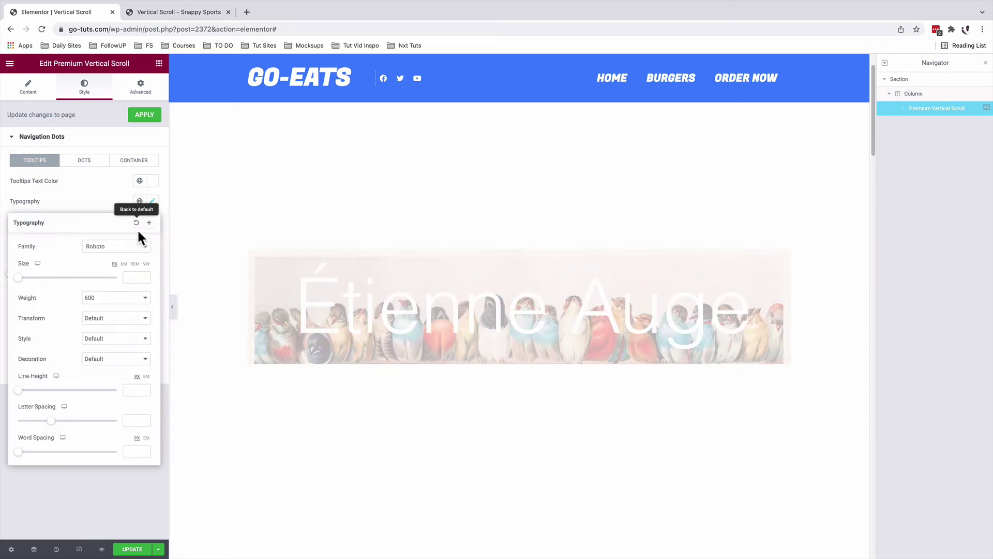
{"action": "left_click", "coordinate": [171, 12]}
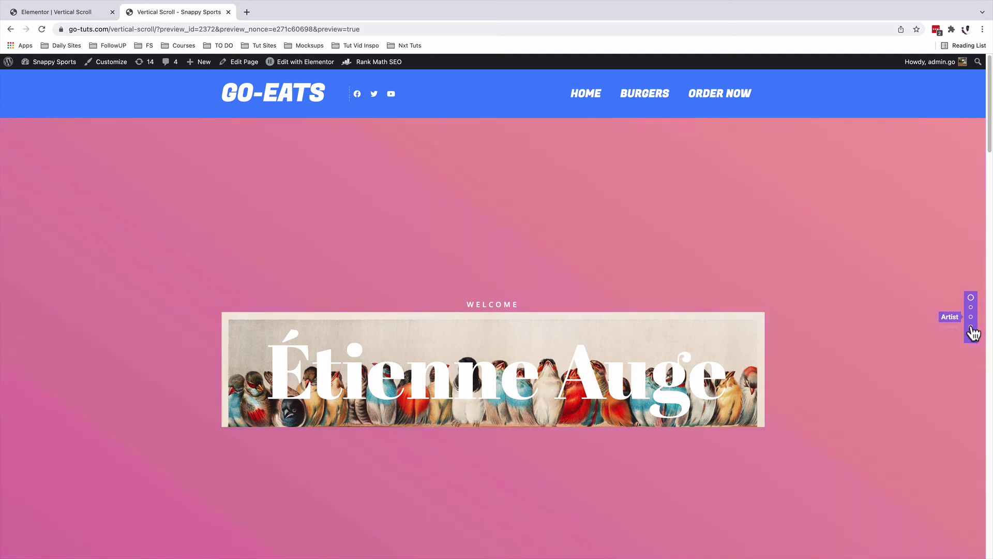
{"action": "key", "text": "ctrl+shift+Tab"}
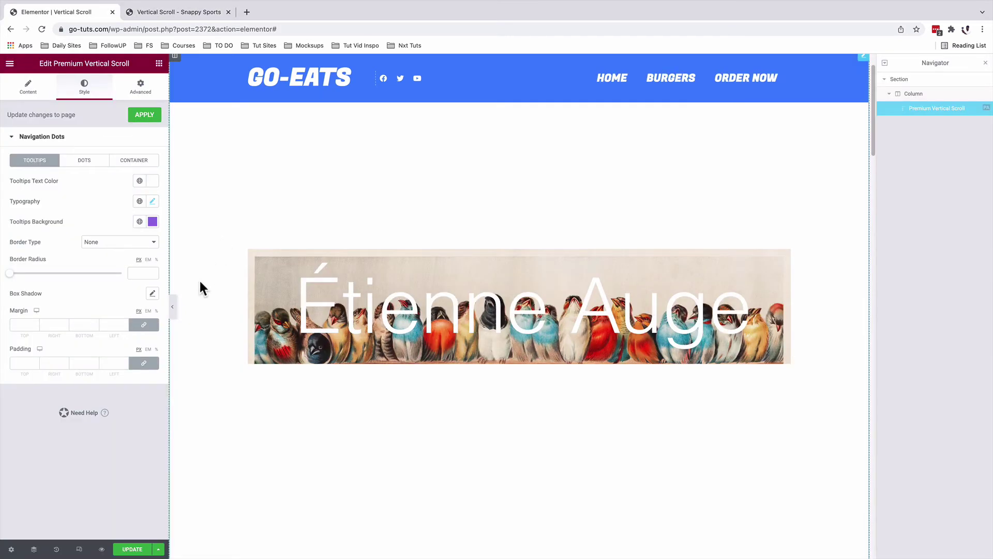
Switch the editor to the responsive tablet view and look through the sections down to My Work.
{"action": "left_click", "coordinate": [79, 550]}
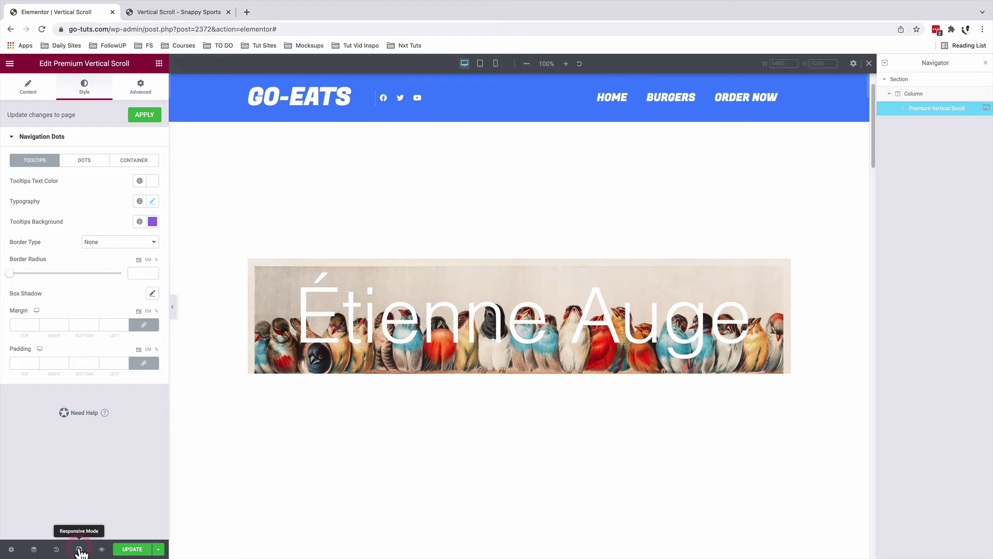
{"action": "left_click", "coordinate": [481, 64]}
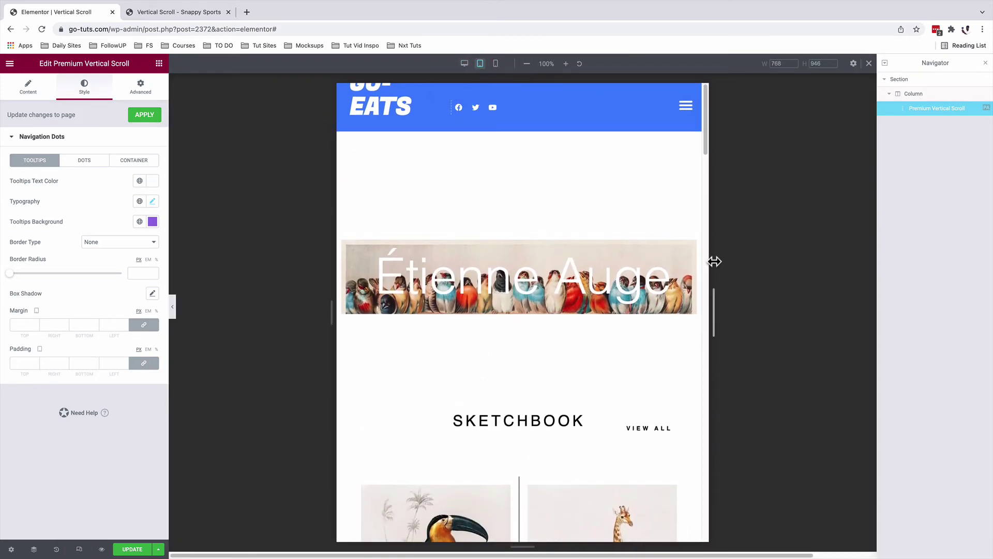
{"action": "scroll", "coordinate": [699, 243], "scroll_direction": "down", "scroll_amount": 10}
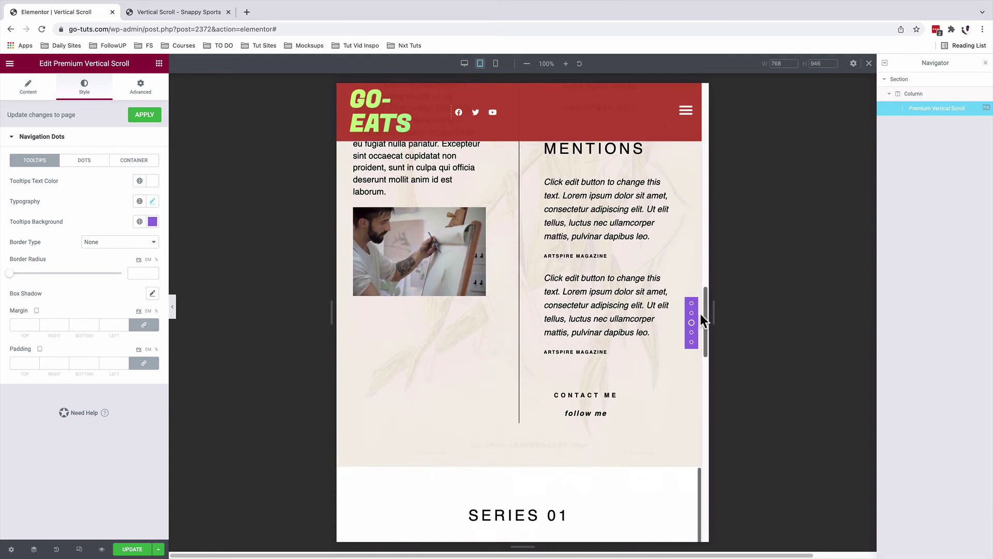
{"action": "left_click_drag", "start_coordinate": [701, 315], "coordinate": [699, 426]}
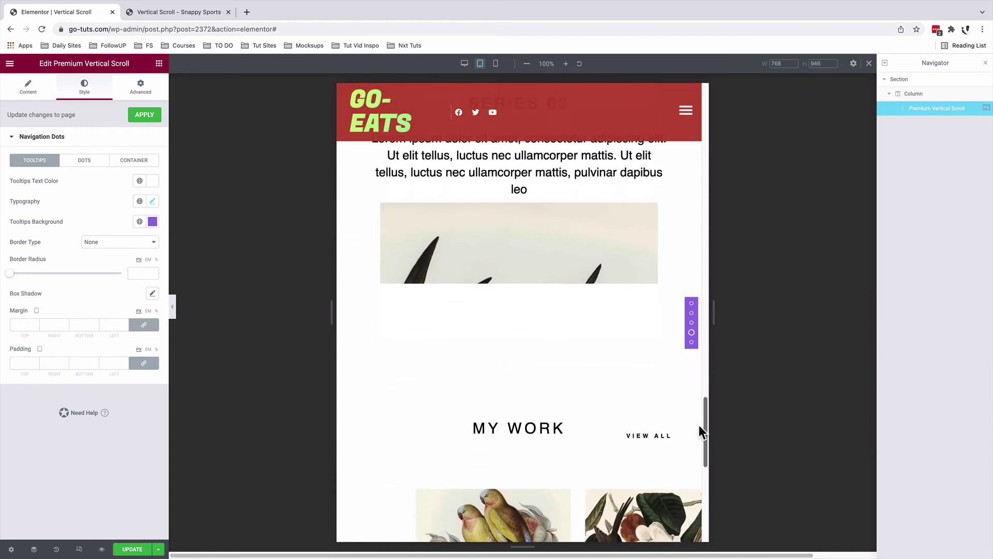
Try the second and third navigation dots in the responsive mobile view, and return to the tablet view.
{"action": "left_click", "coordinate": [496, 63]}
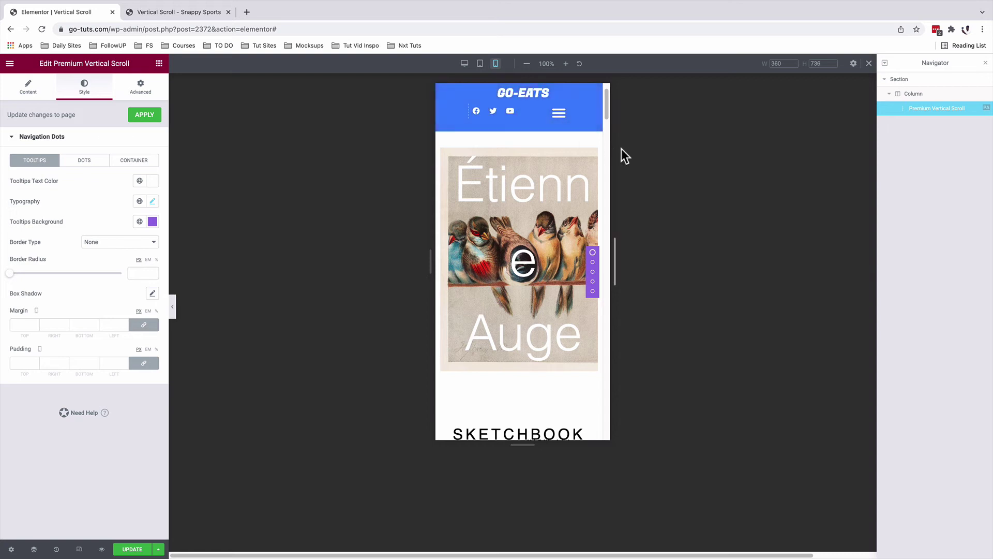
{"action": "left_click", "coordinate": [594, 263]}
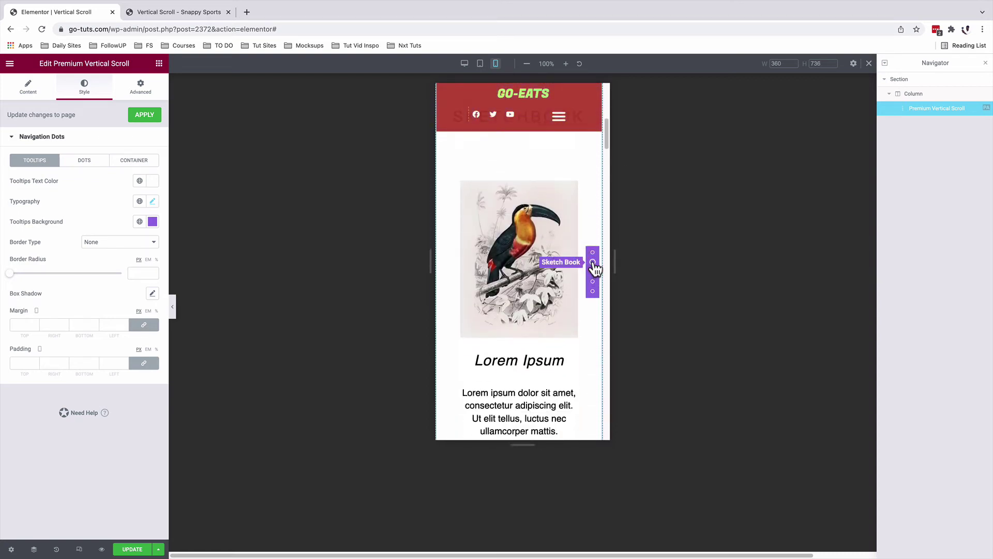
{"action": "left_click", "coordinate": [593, 272]}
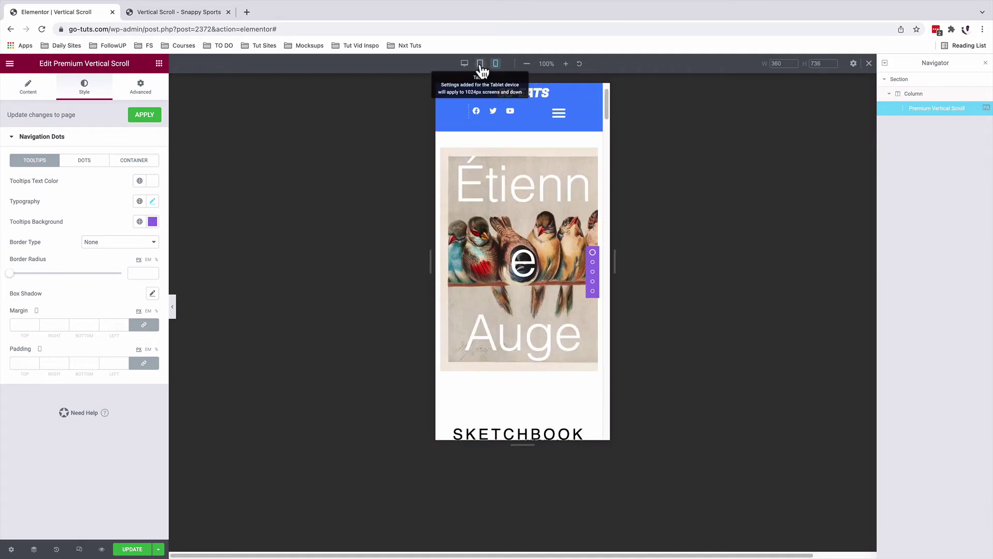
{"action": "left_click", "coordinate": [480, 64]}
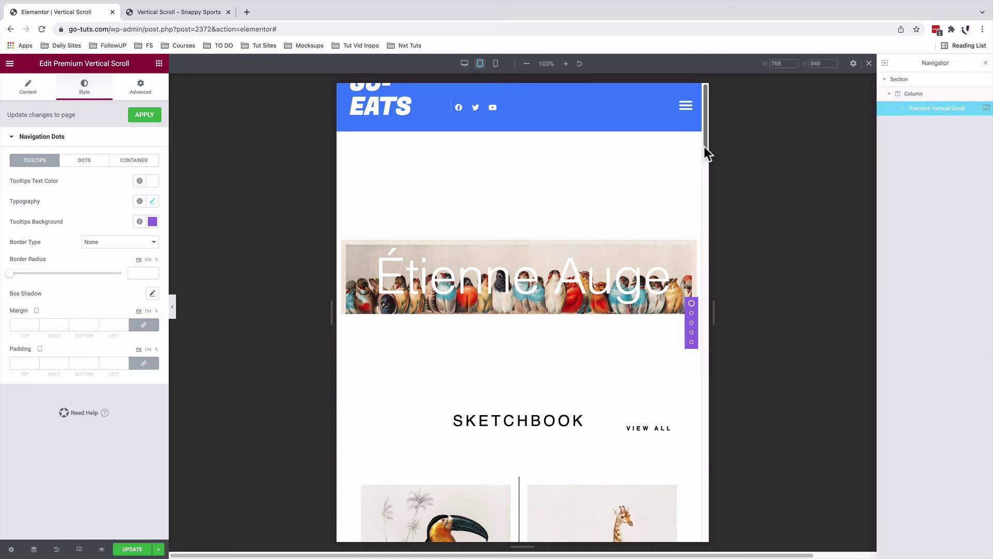
Set the page layout to Elementor Canvas and scroll through the sections in the page preview.
{"action": "key", "text": "ctrl+Tab"}
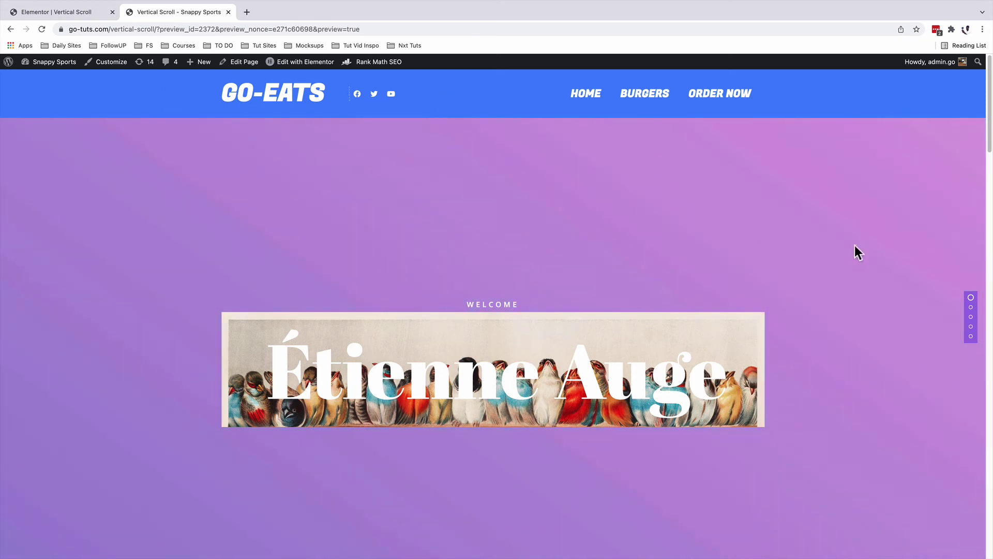
{"action": "key", "text": "ctrl+Tab"}
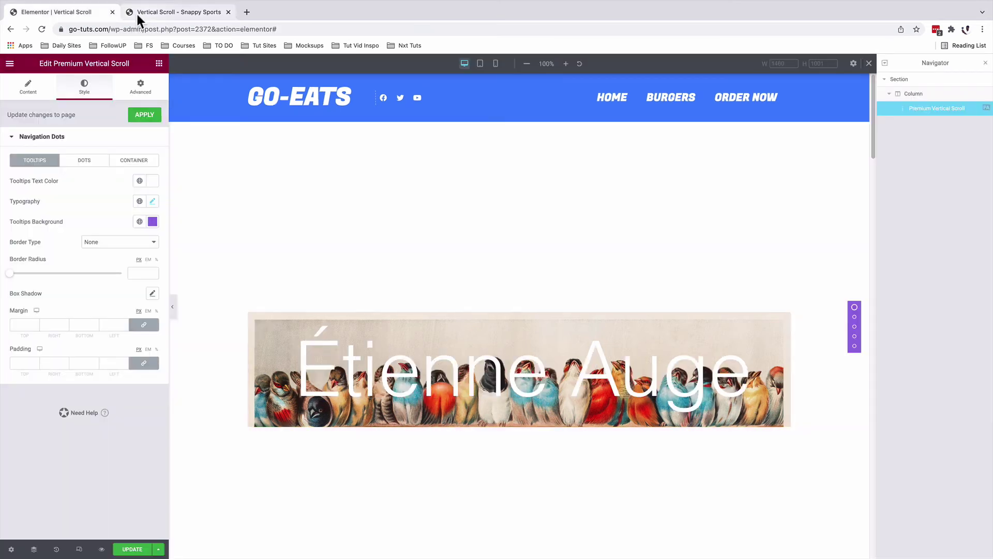
{"action": "left_click", "coordinate": [10, 550]}
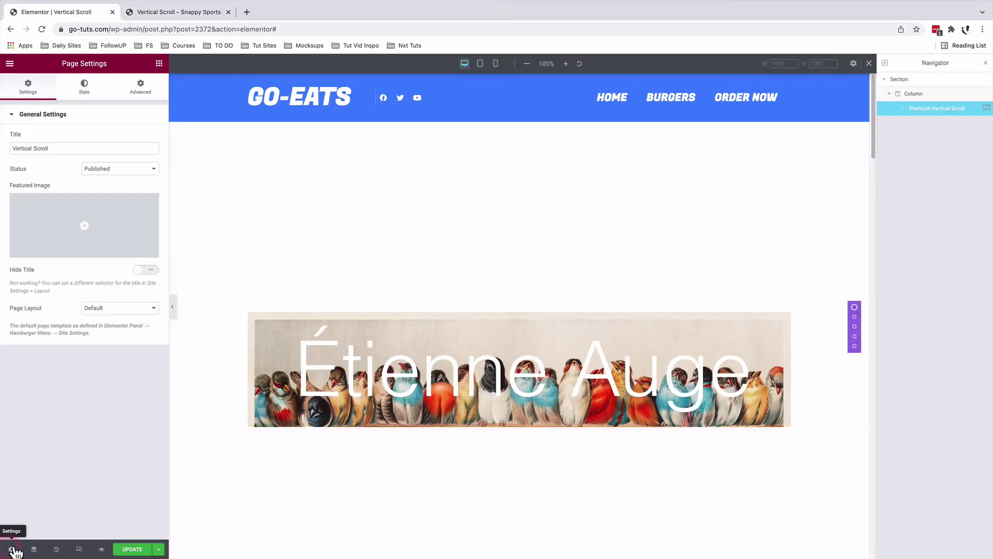
{"action": "left_click", "coordinate": [108, 310]}
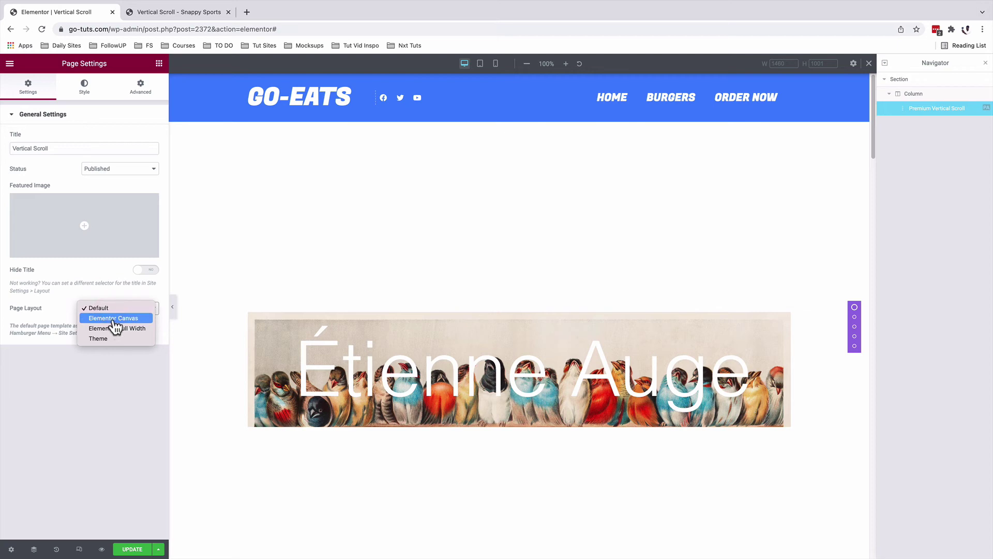
{"action": "left_click", "coordinate": [114, 321]}
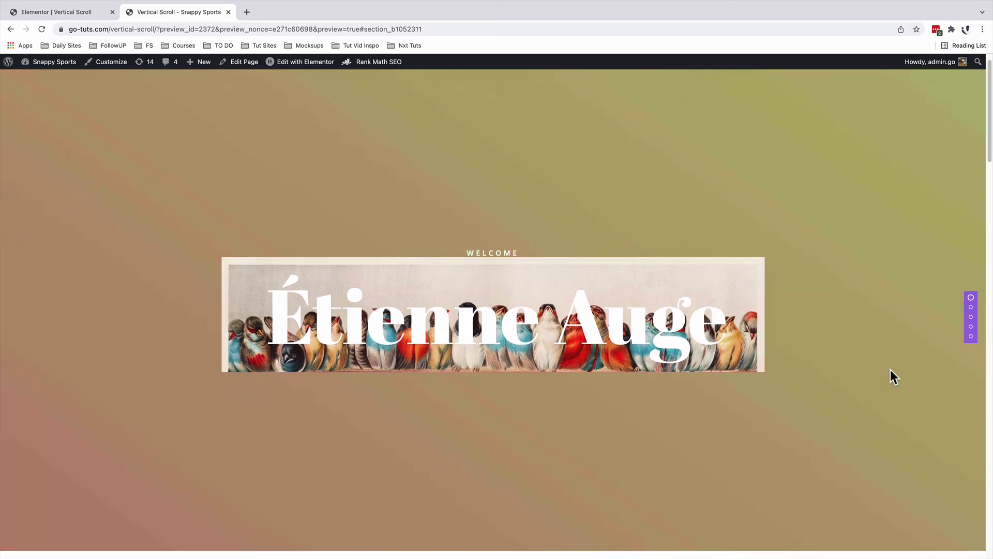
{"action": "scroll", "coordinate": [889, 370], "scroll_direction": "down", "scroll_amount": 2}
{"action": "scroll", "coordinate": [890, 370], "scroll_direction": "down", "scroll_amount": 1}
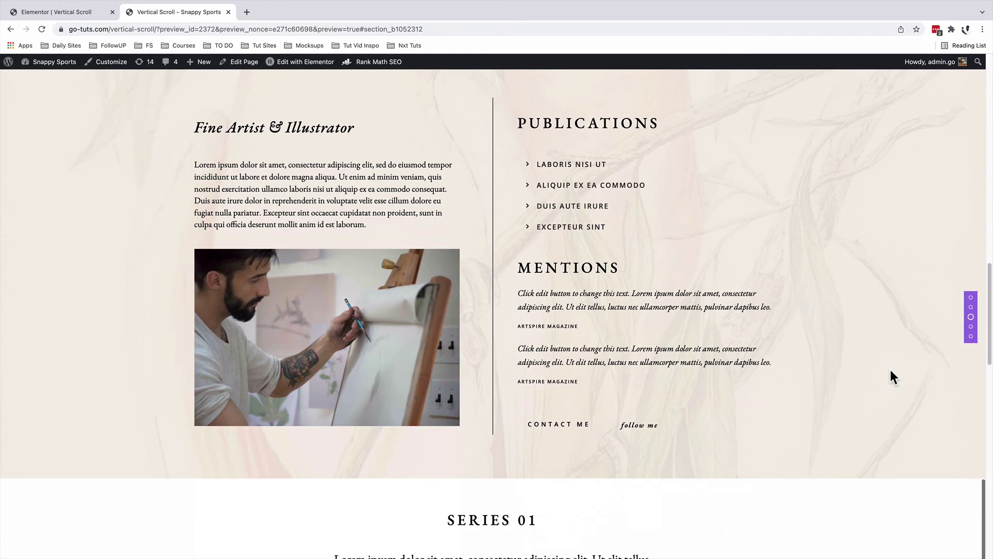
Look through the Series sections in the page preview and return to the Welcome section.
{"action": "scroll", "coordinate": [890, 369], "scroll_direction": "down", "scroll_amount": 1}
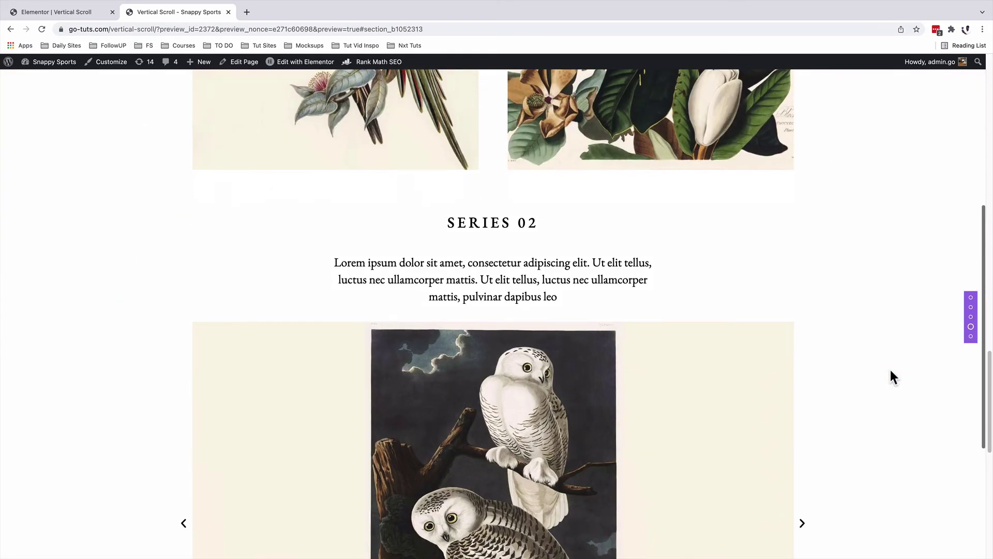
{"action": "scroll", "coordinate": [828, 346], "scroll_direction": "up", "scroll_amount": 2}
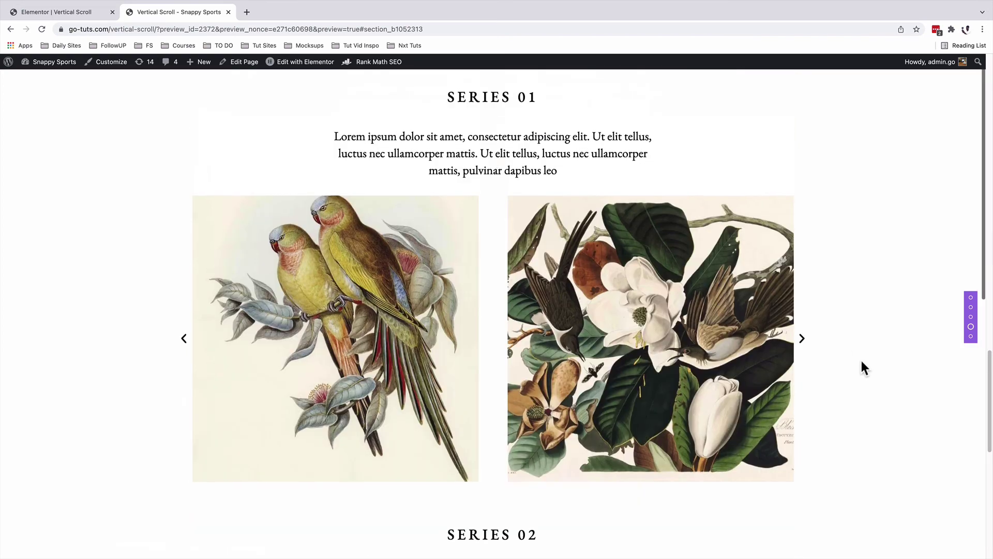
{"action": "scroll", "coordinate": [861, 358], "scroll_direction": "up", "scroll_amount": 2}
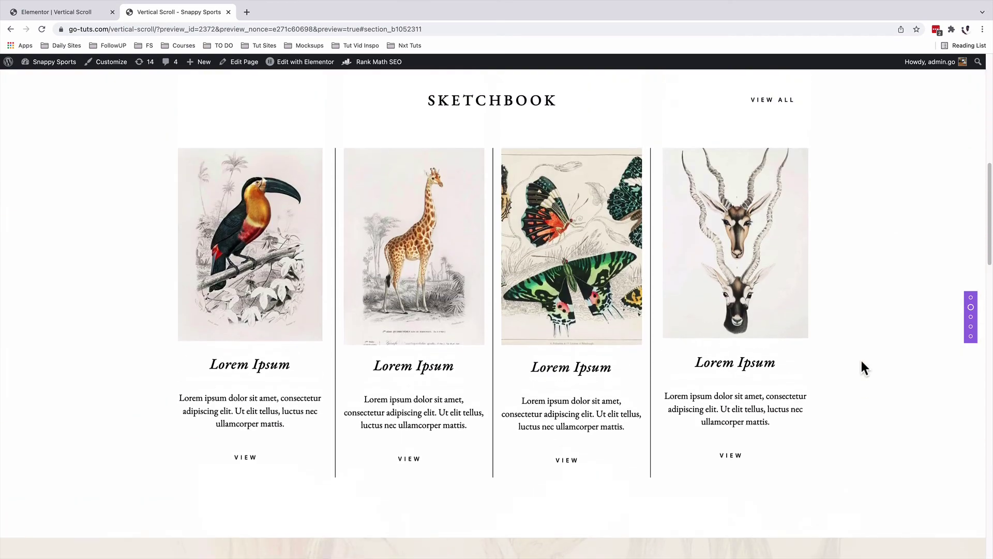
{"action": "scroll", "coordinate": [861, 358], "scroll_direction": "up", "scroll_amount": 1}
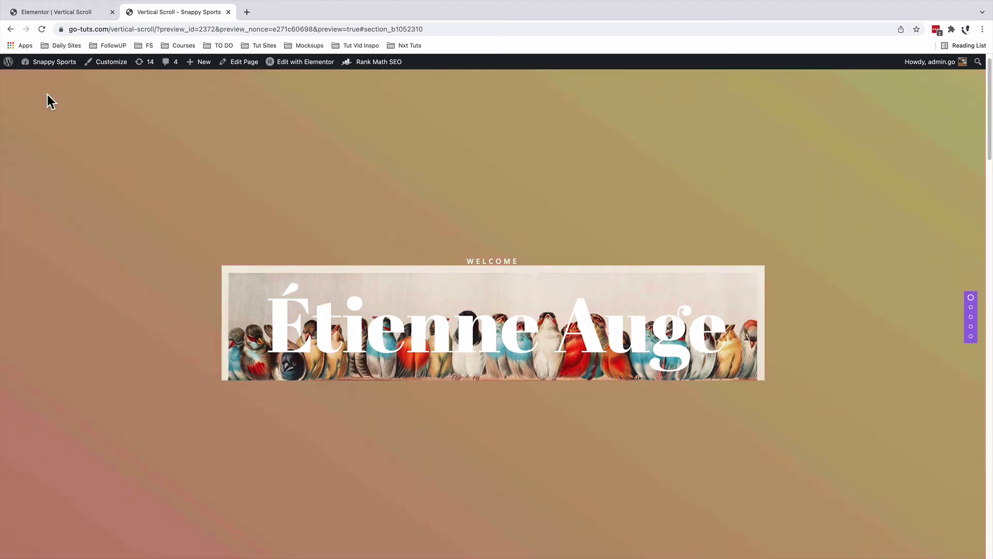
Enable the navigation menu for the Premium Vertical Scroll widget in the Elementor editor and position it on the right.
{"action": "left_click", "coordinate": [33, 14]}
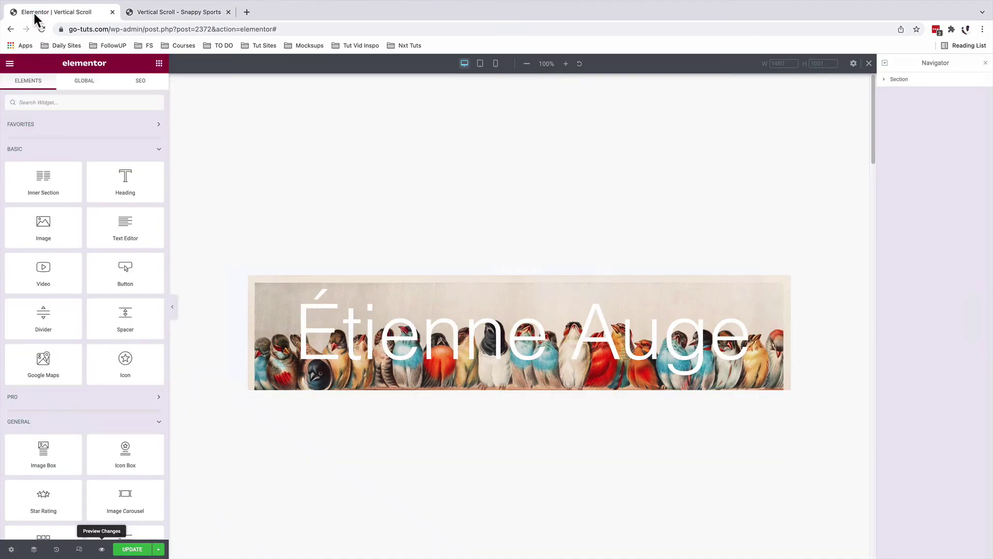
{"action": "left_click", "coordinate": [762, 259]}
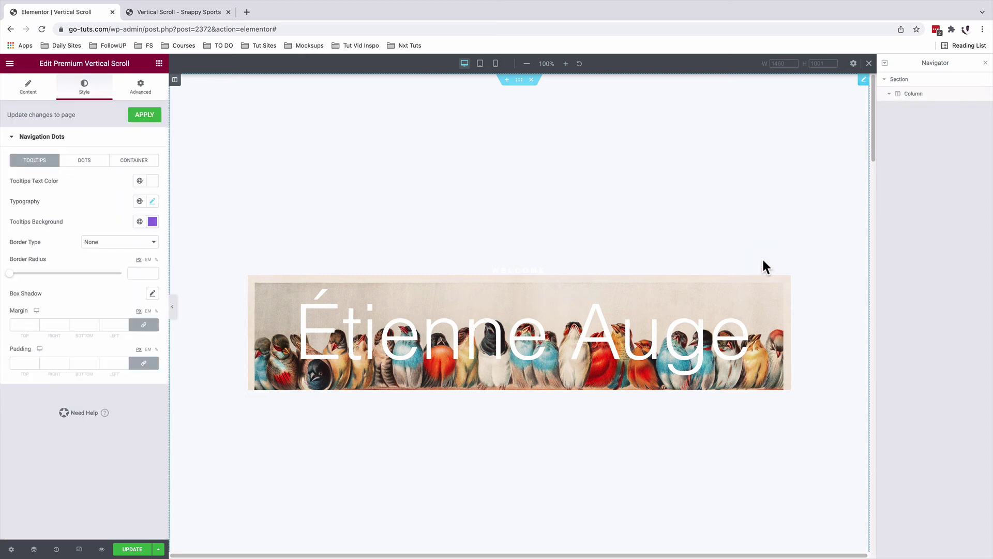
{"action": "left_click", "coordinate": [28, 87]}
{"action": "left_click", "coordinate": [35, 409]}
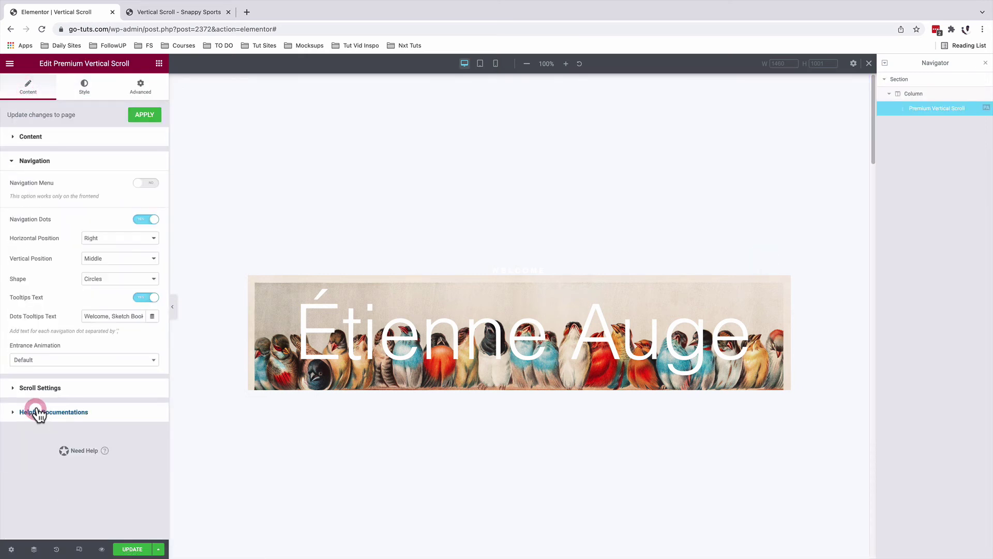
{"action": "left_click", "coordinate": [150, 183]}
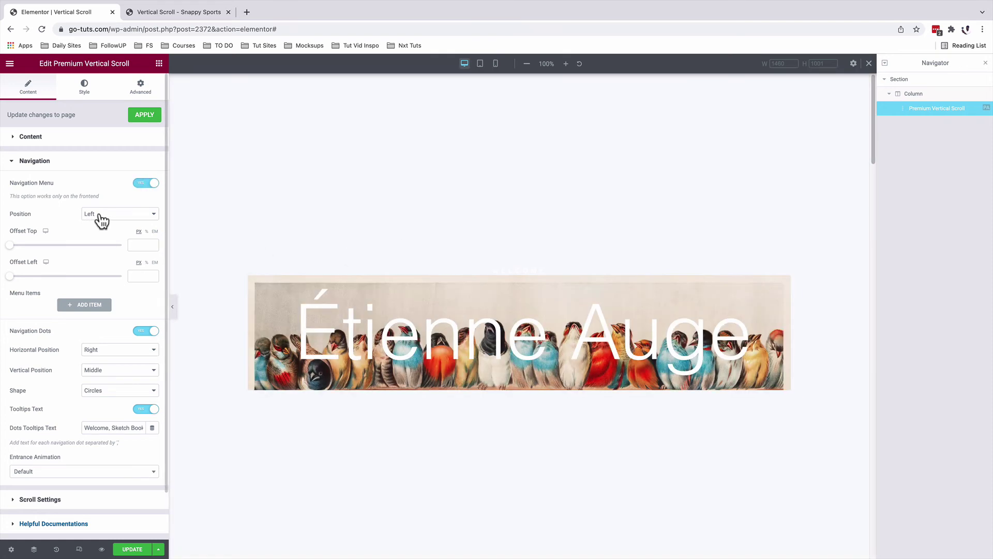
{"action": "left_click", "coordinate": [103, 220]}
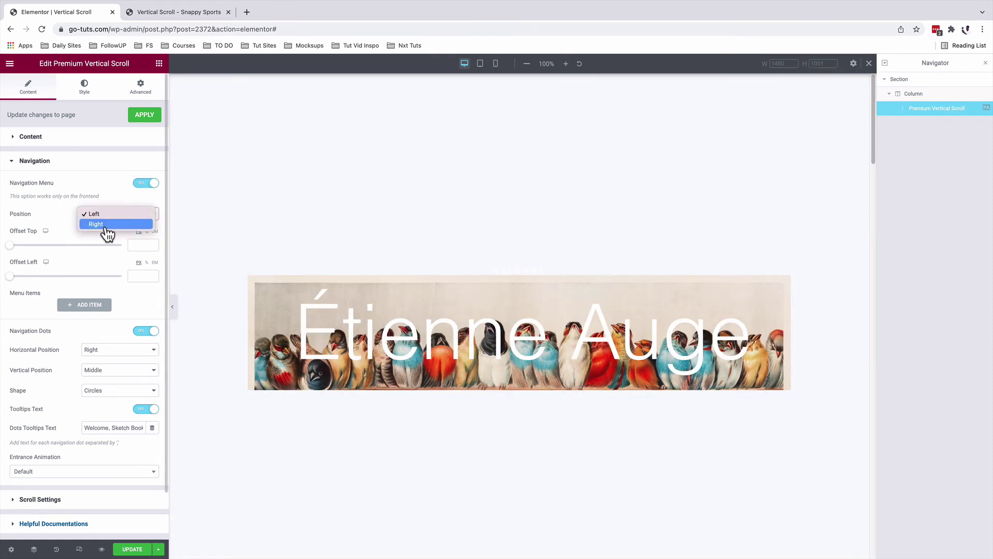
{"action": "left_click", "coordinate": [107, 224]}
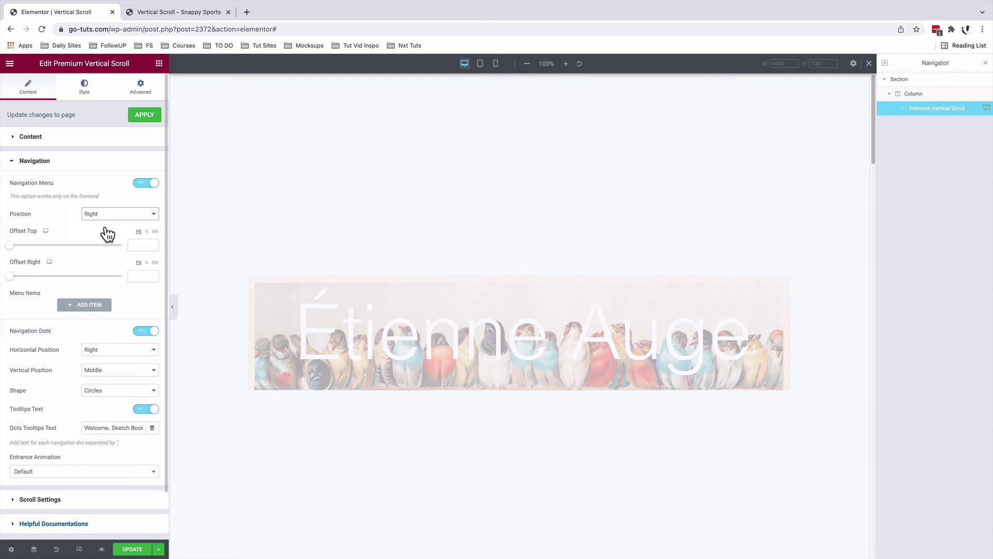
Add two navigation menu items named Welcome and Sketch Book.
{"action": "left_click", "coordinate": [72, 307]}
{"action": "left_click", "coordinate": [71, 310]}
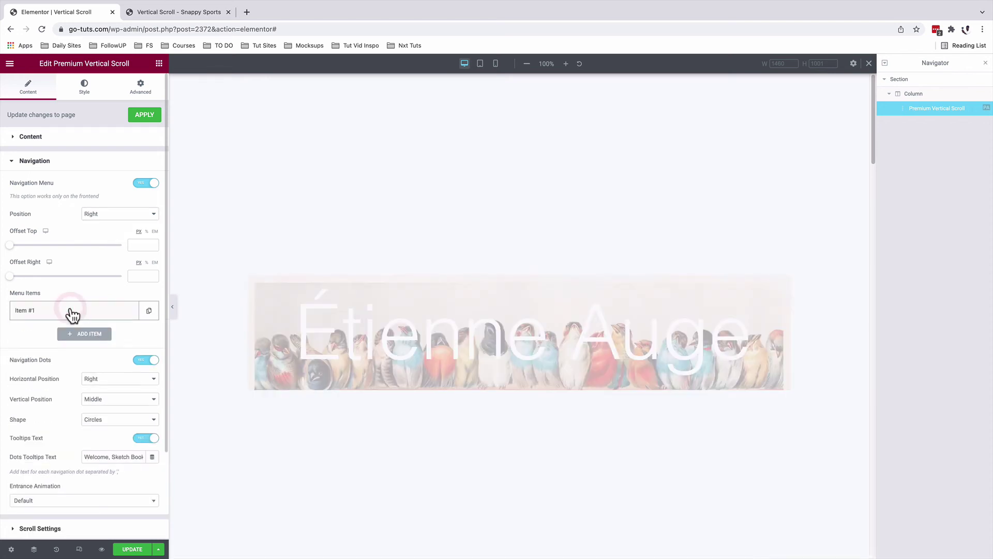
{"action": "left_click", "coordinate": [71, 311]}
{"action": "left_click", "coordinate": [87, 333]}
{"action": "type", "text": "Welcome"}
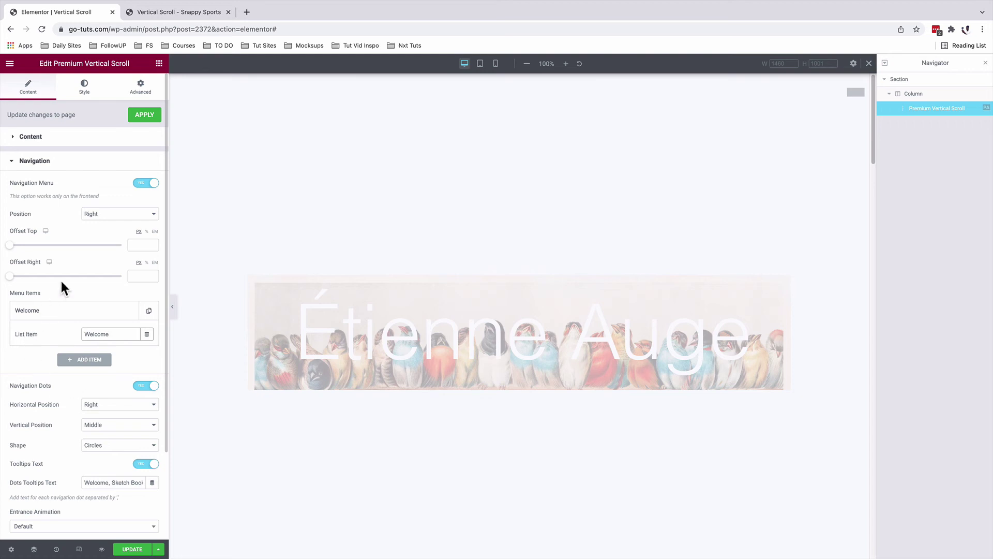
{"action": "left_click", "coordinate": [45, 314]}
{"action": "left_click", "coordinate": [75, 339]}
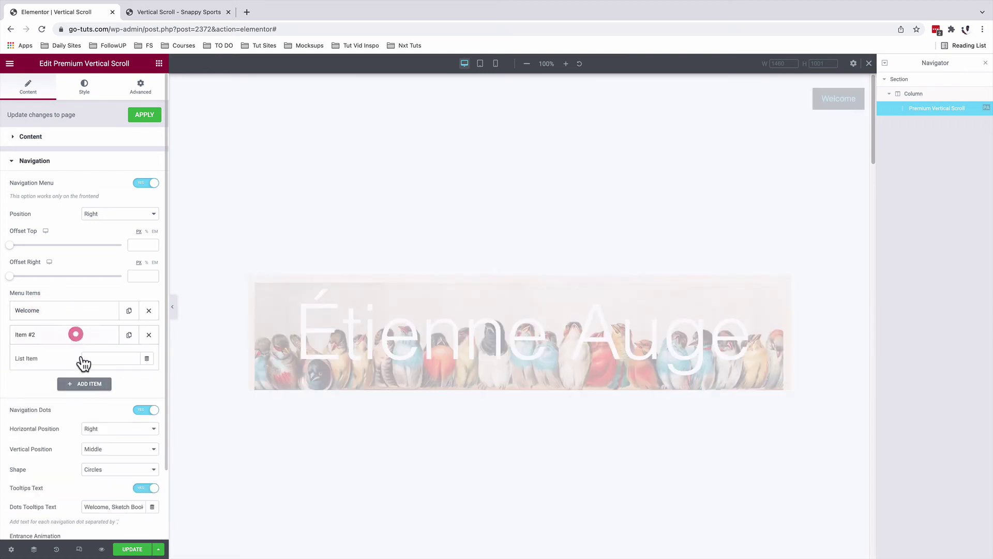
{"action": "left_click", "coordinate": [88, 358]}
{"action": "type", "text": "Sketc"}
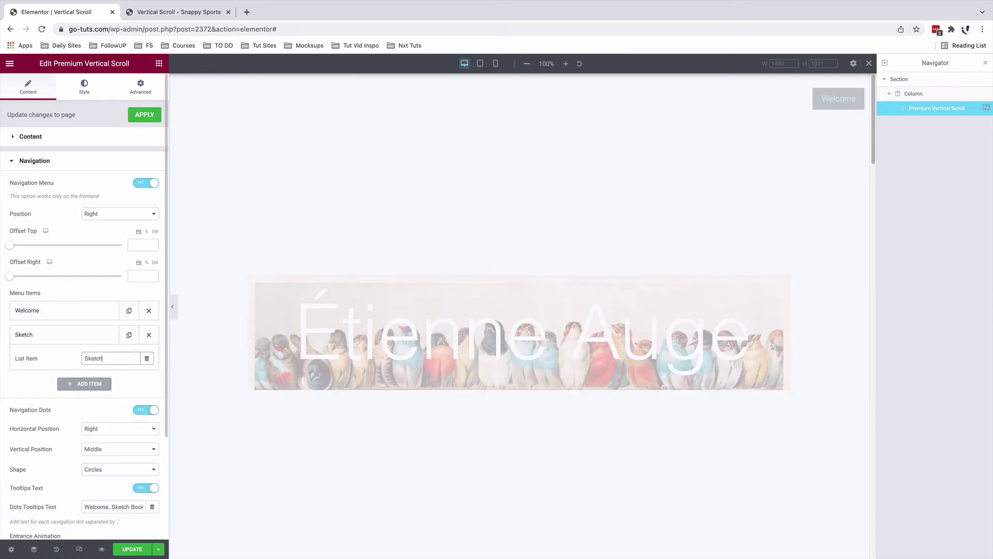
{"action": "type", "text": "h"}
{"action": "type", "text": "Book"}
Add three more navigation menu items named Artist, Series and My Works.
{"action": "left_click", "coordinate": [84, 384]}
{"action": "left_click", "coordinate": [111, 383]}
{"action": "type", "text": "Artist"}
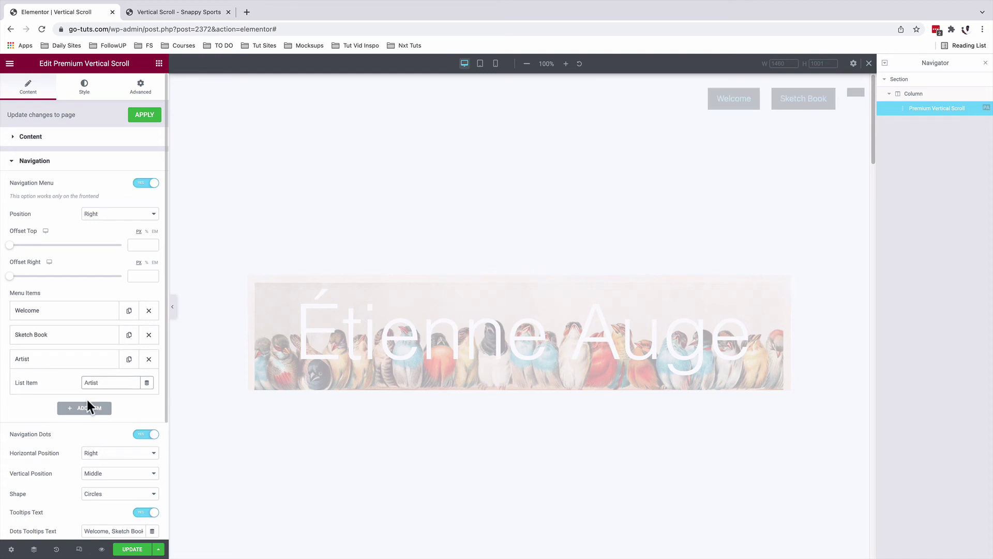
{"action": "left_click", "coordinate": [87, 408]}
{"action": "left_click", "coordinate": [93, 407]}
{"action": "type", "text": "Series"}
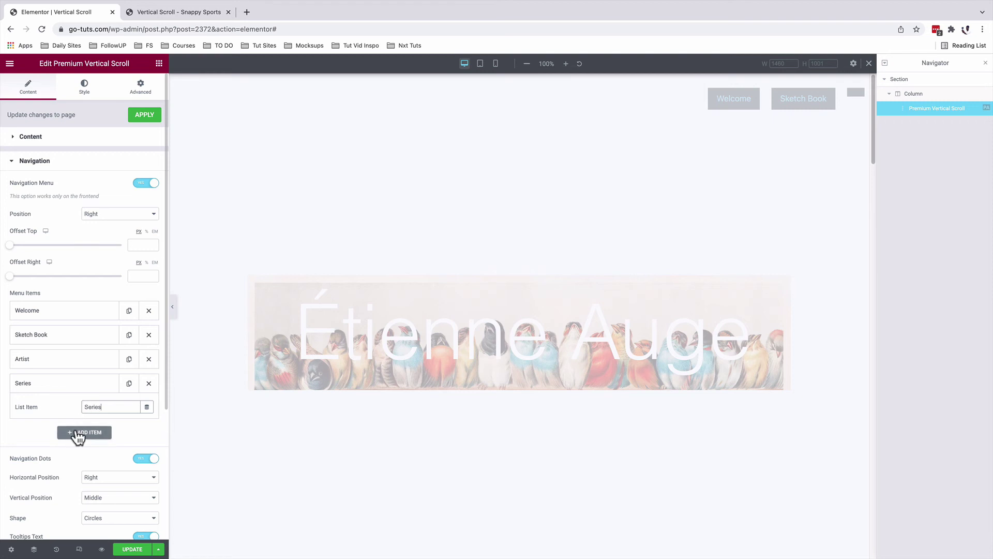
{"action": "left_click", "coordinate": [77, 436]}
{"action": "left_click", "coordinate": [99, 432]}
{"action": "type", "text": "My Works"}
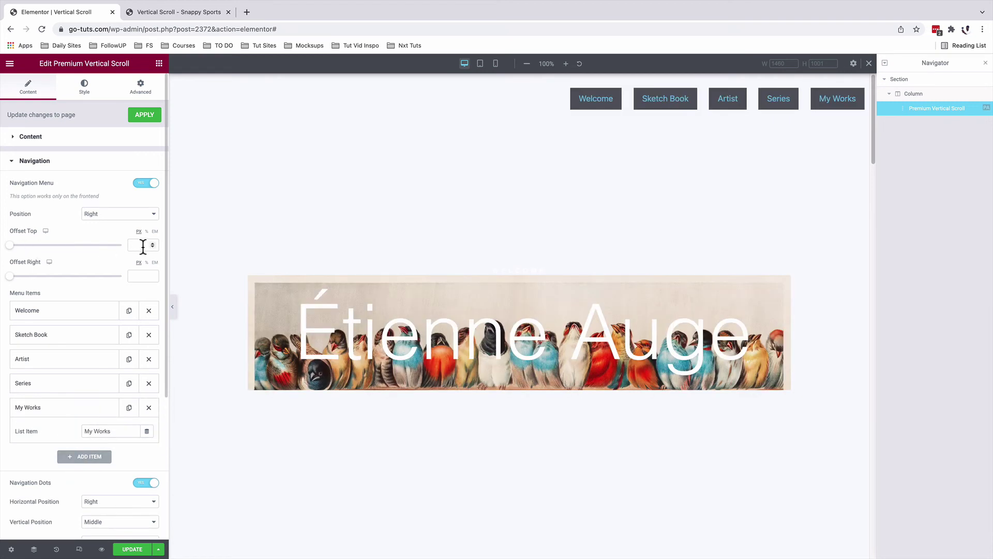
Set the navigation menu's top offset and right offset to 35 px each.
{"action": "left_click", "coordinate": [138, 245]}
{"action": "type", "text": "3"}
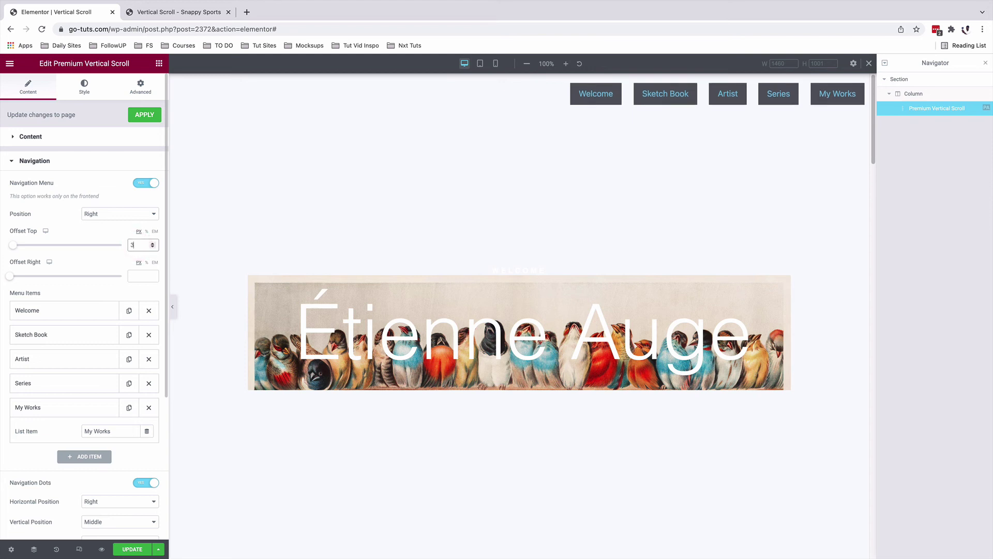
{"action": "type", "text": "5"}
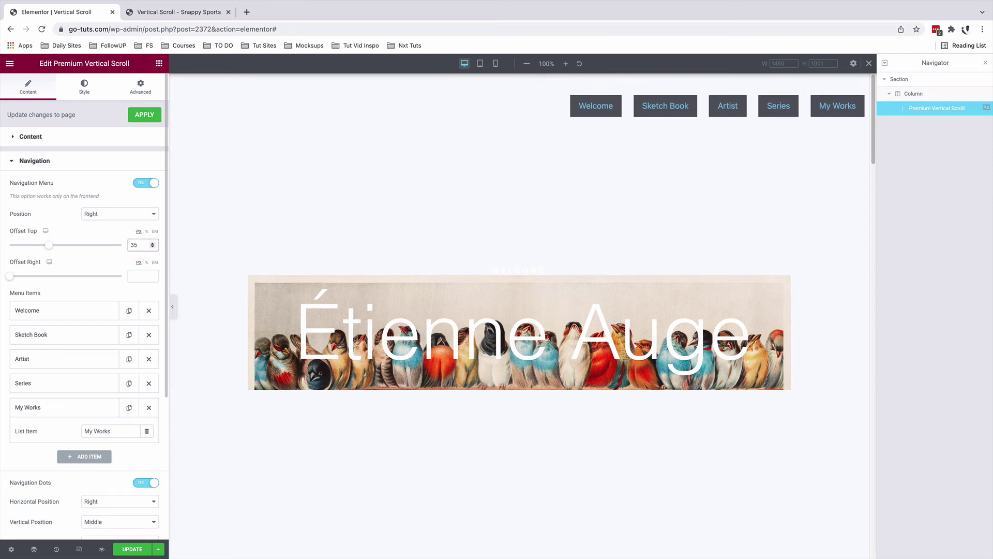
{"action": "left_click", "coordinate": [138, 276]}
{"action": "type", "text": "35"}
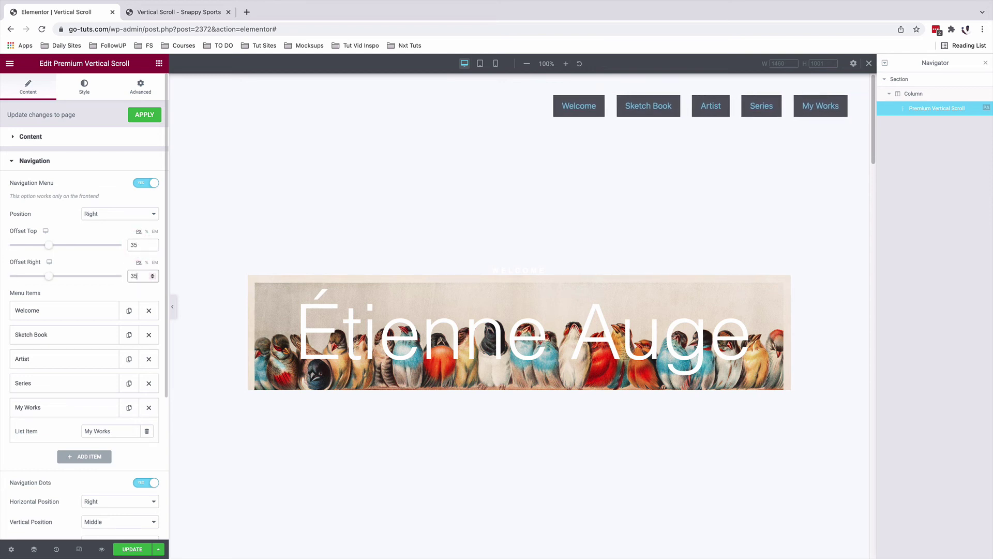
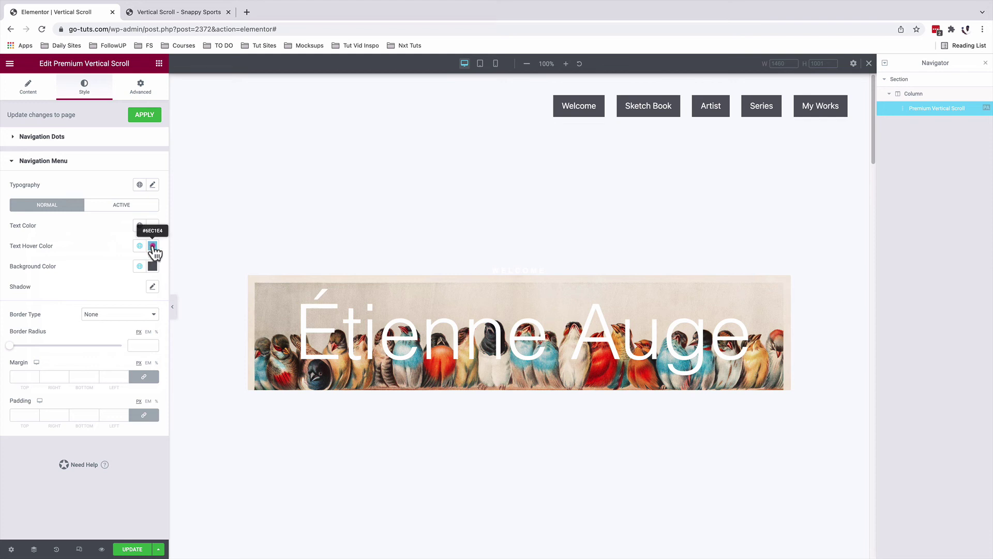
Set the navigation menu's normal text hover color to white and paste a translucent purple as its background color.
{"action": "left_click_drag", "start_coordinate": [67, 291], "coordinate": [23, 265]}
{"action": "left_click", "coordinate": [87, 236]}
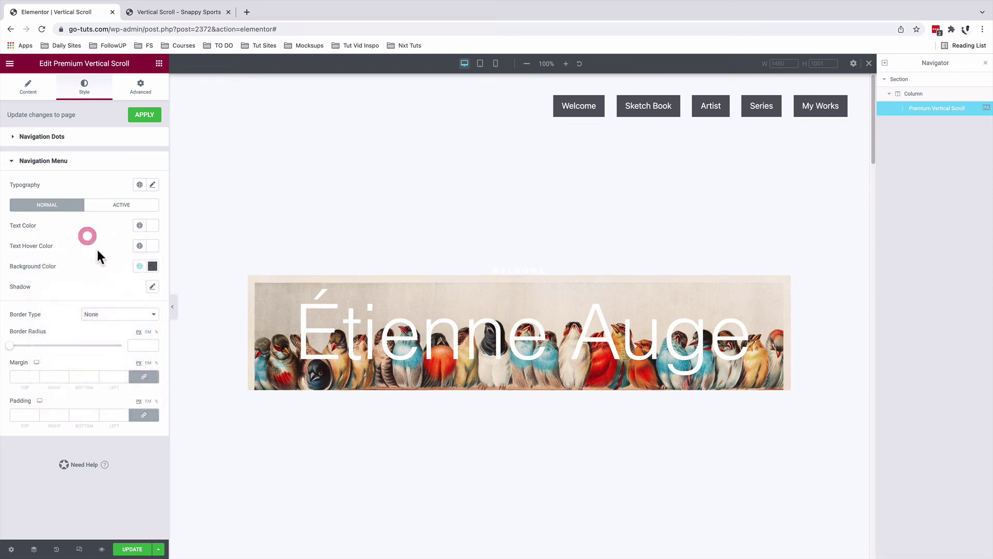
{"action": "left_click", "coordinate": [153, 268]}
{"action": "left_click", "coordinate": [79, 413]}
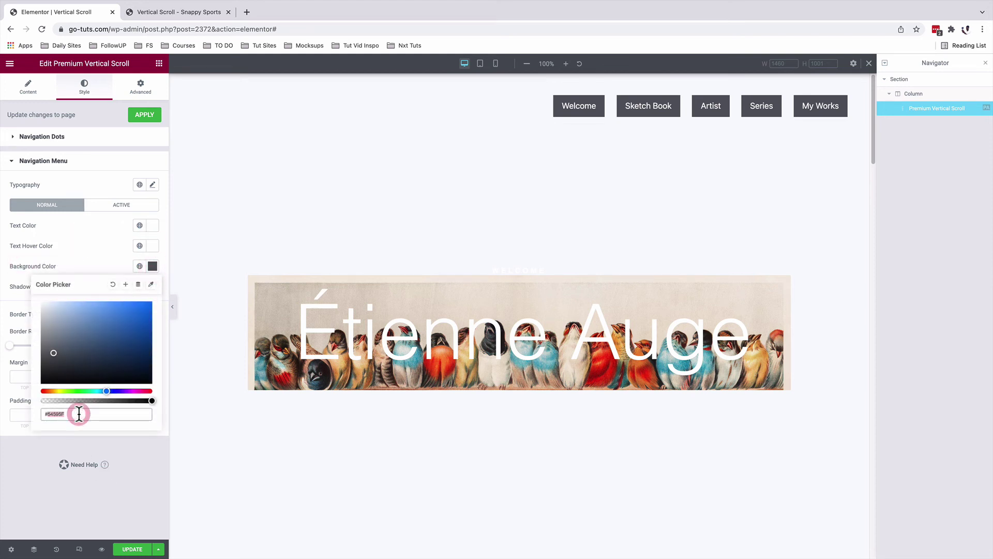
{"action": "key", "text": "ctrl+v"}
{"action": "key", "text": "Return"}
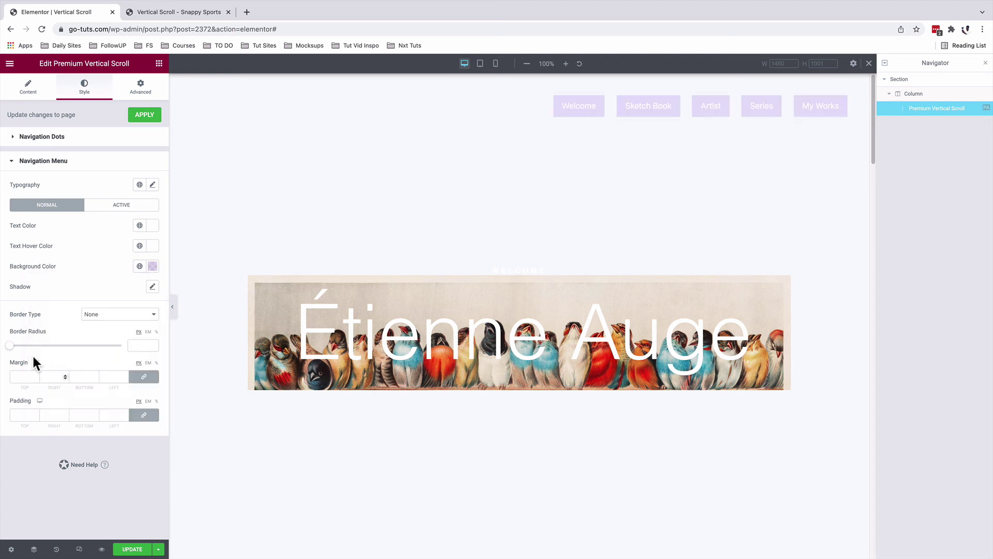
Set the menu items' border radius to 35 px and raise the opacity of their purple background to nearly solid.
{"action": "type", "text": "35"}
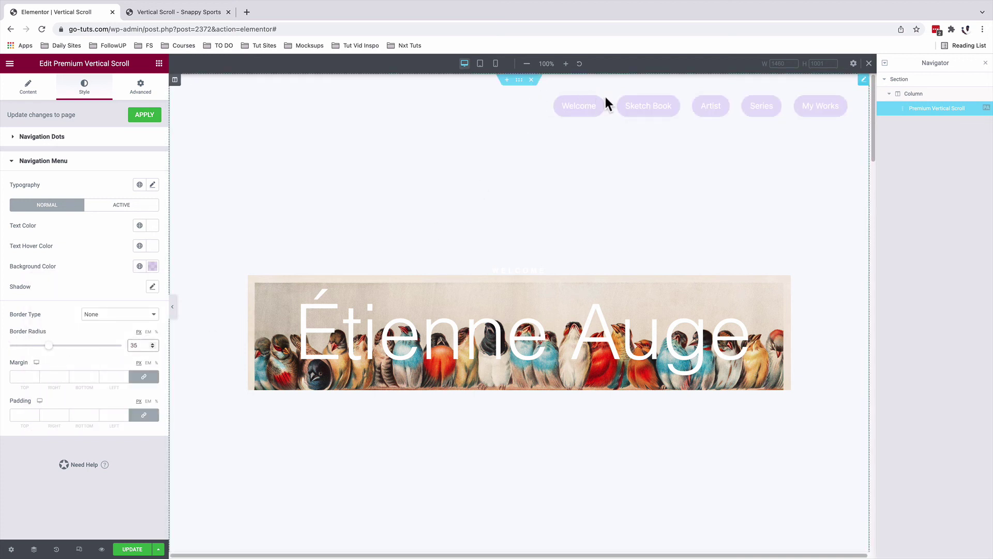
{"action": "left_click", "coordinate": [152, 266]}
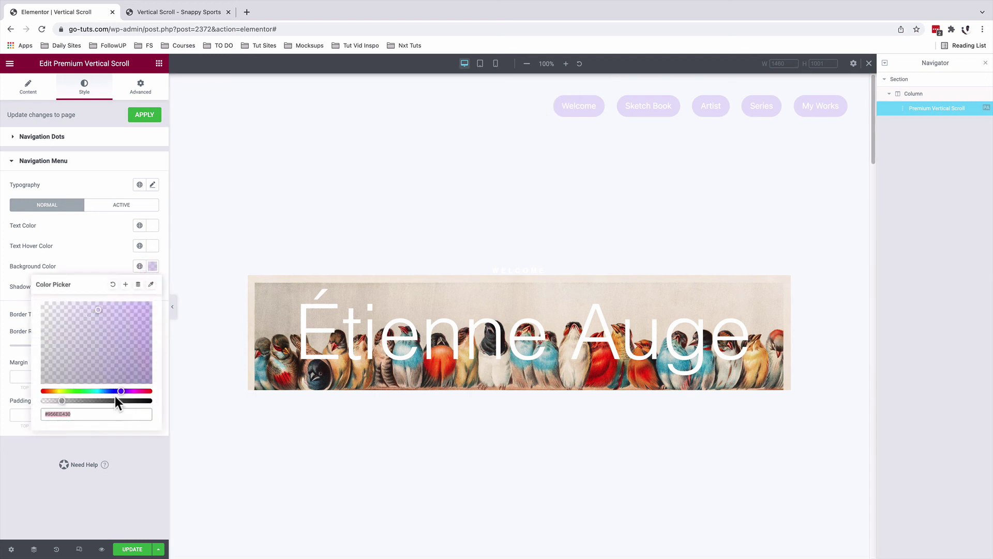
{"action": "left_click_drag", "start_coordinate": [61, 401], "coordinate": [110, 401]}
{"action": "left_click", "coordinate": [132, 468]}
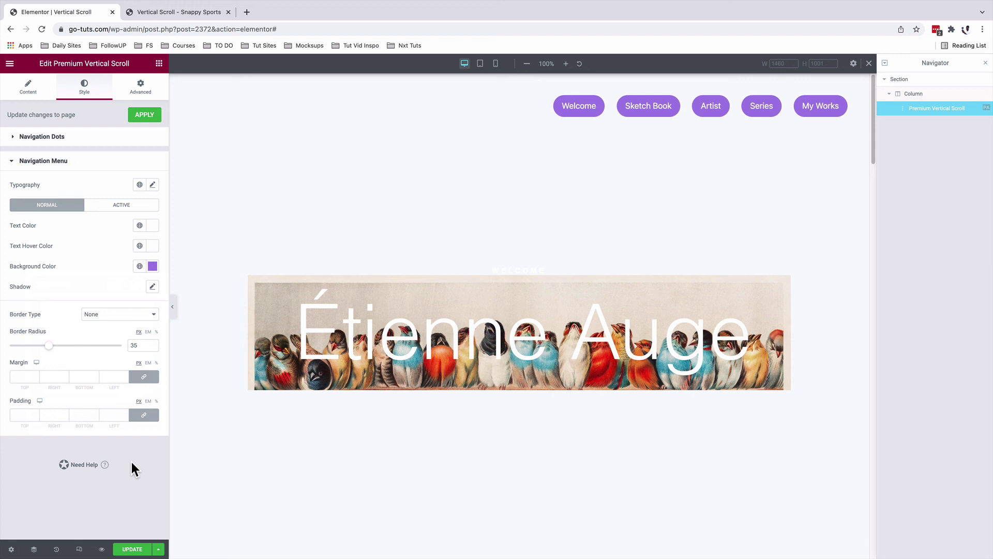
Set the active menu item's text color to yellow and its text hover color to white.
{"action": "left_click", "coordinate": [117, 206]}
{"action": "left_click", "coordinate": [153, 226]}
{"action": "left_click", "coordinate": [80, 375]}
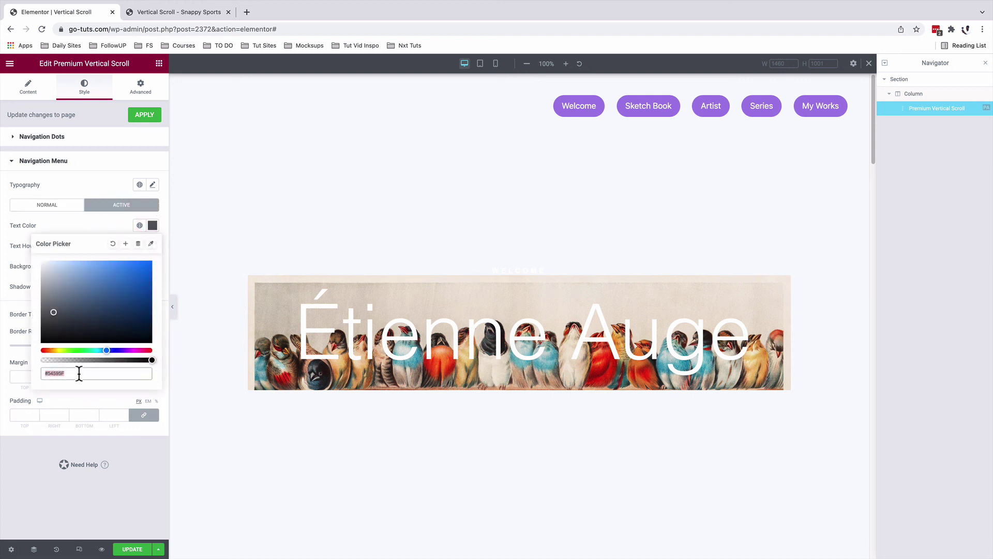
{"action": "key", "text": "ctrl+v"}
{"action": "key", "text": "Tab"}
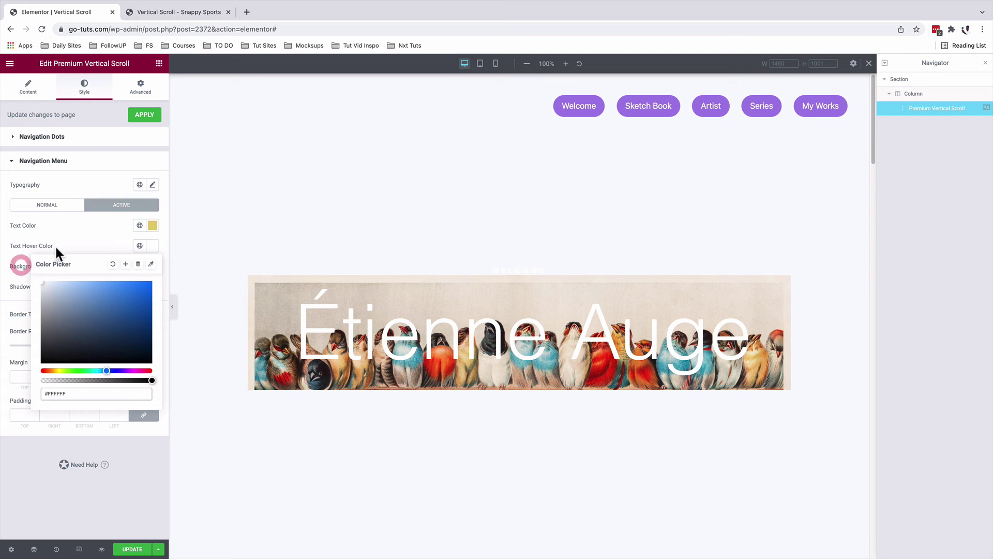
{"action": "left_click", "coordinate": [55, 247]}
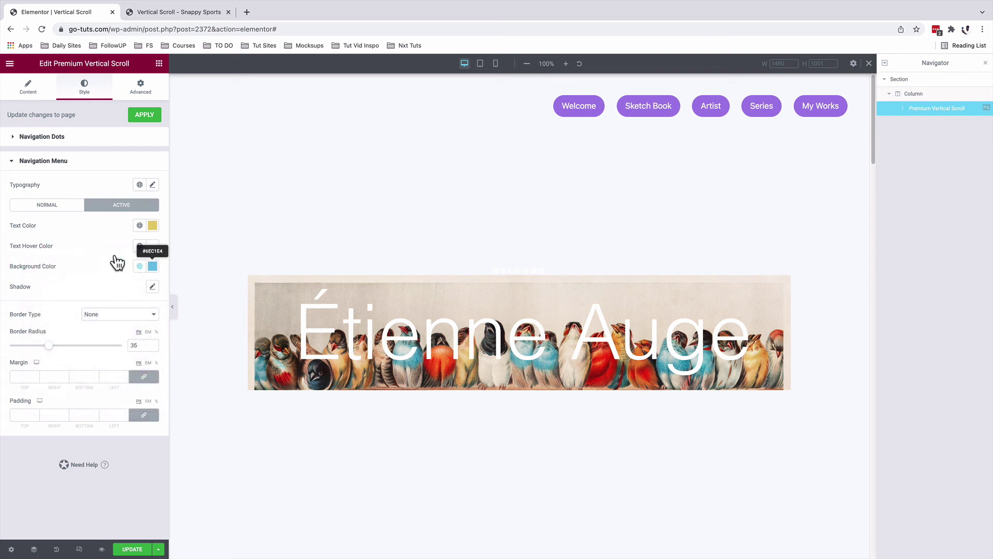
Give the active menu item the same purple background color as the normal state and update the page.
{"action": "left_click", "coordinate": [47, 205]}
{"action": "left_click", "coordinate": [153, 266]}
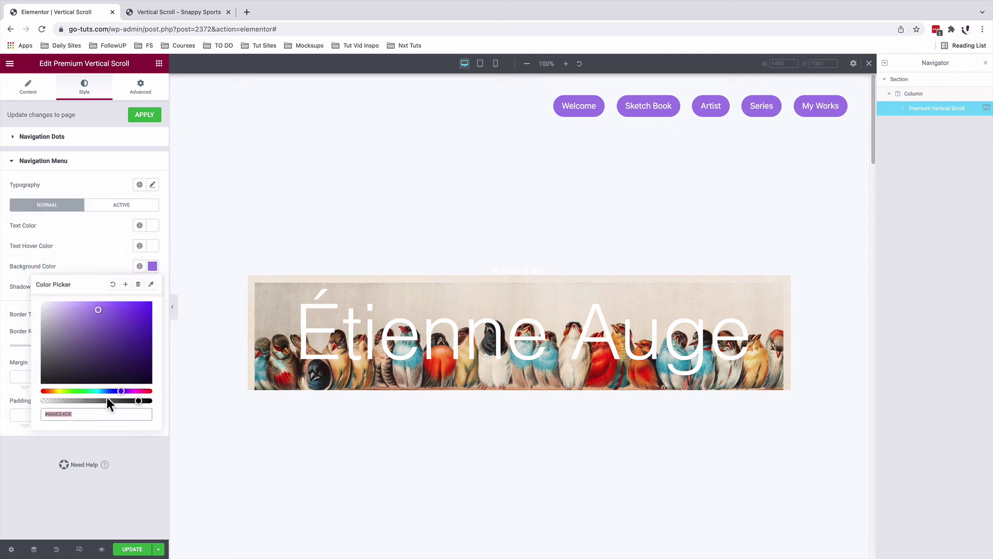
{"action": "left_click", "coordinate": [121, 205]}
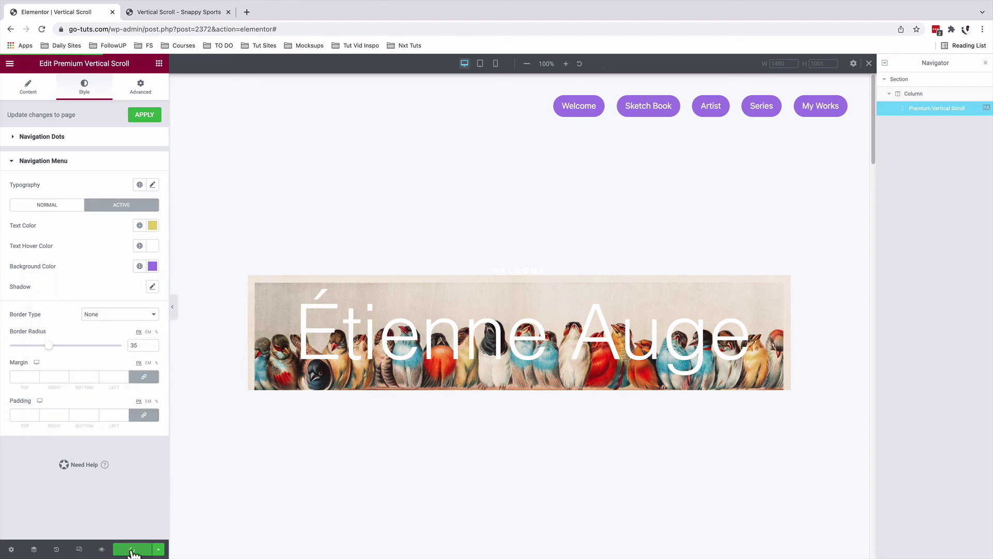
Check the menu in the preview, set the navigation menu's normal text hover color to yellow, and update the page.
{"action": "key", "text": "ctrl+Tab"}
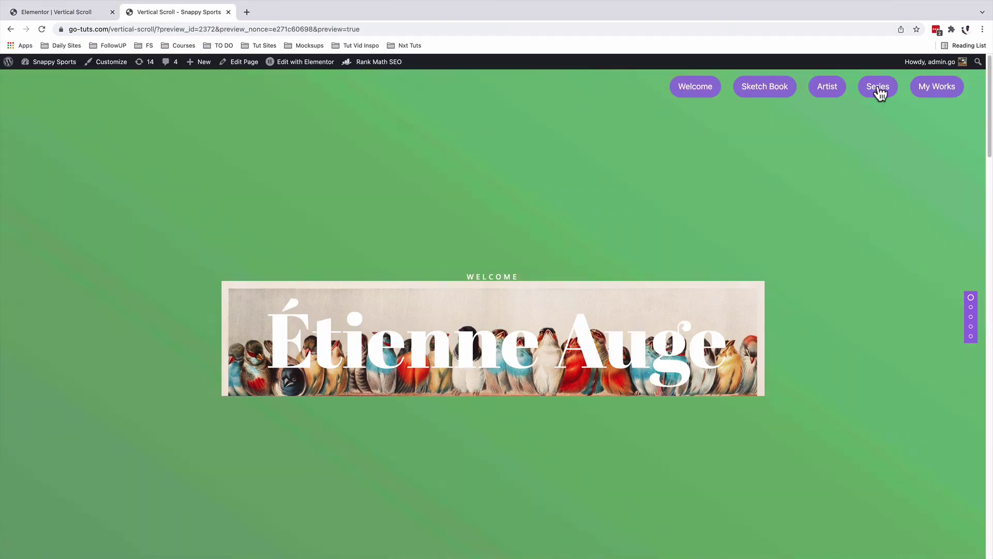
{"action": "key", "text": "ctrl+shift+Tab"}
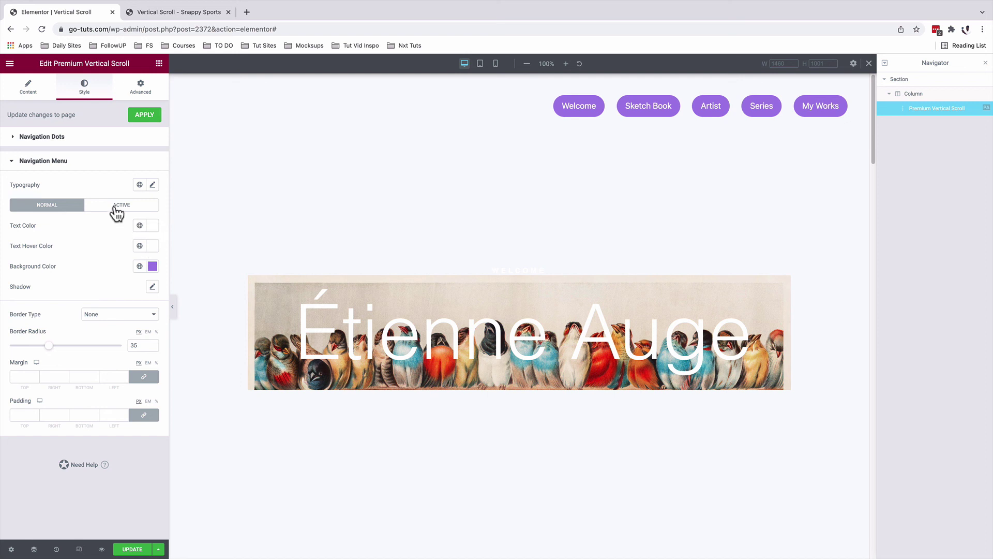
{"action": "left_click", "coordinate": [118, 212]}
{"action": "left_click", "coordinate": [152, 246]}
{"action": "left_click", "coordinate": [54, 206]}
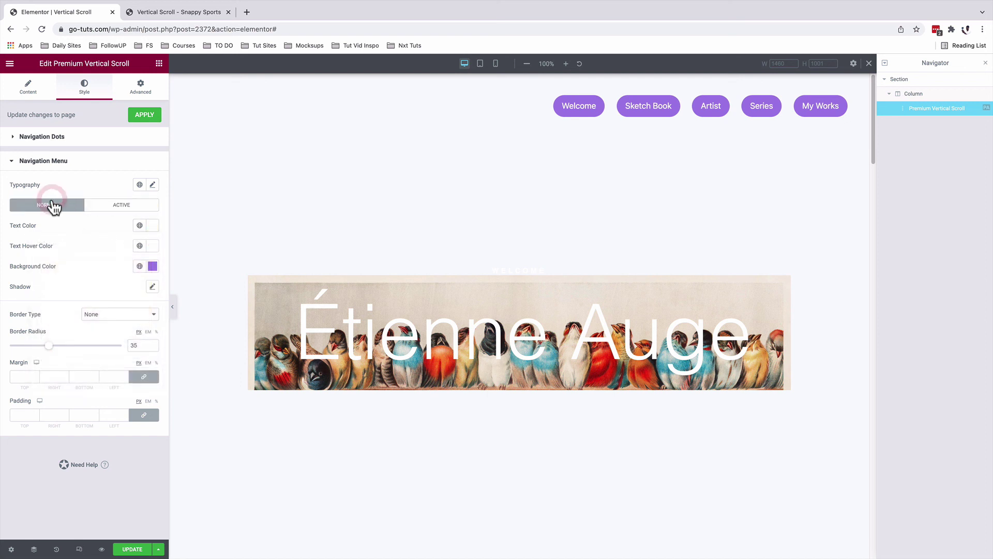
{"action": "left_click", "coordinate": [152, 244]}
{"action": "double_click", "coordinate": [76, 393]}
{"action": "key", "text": "super+v"}
{"action": "left_click", "coordinate": [37, 459]}
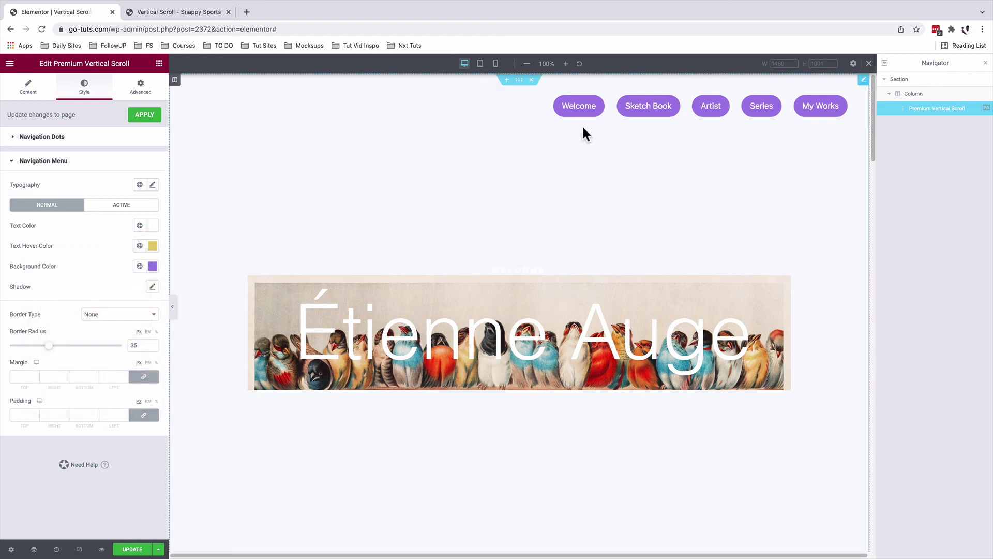
{"action": "key", "text": "super+s"}
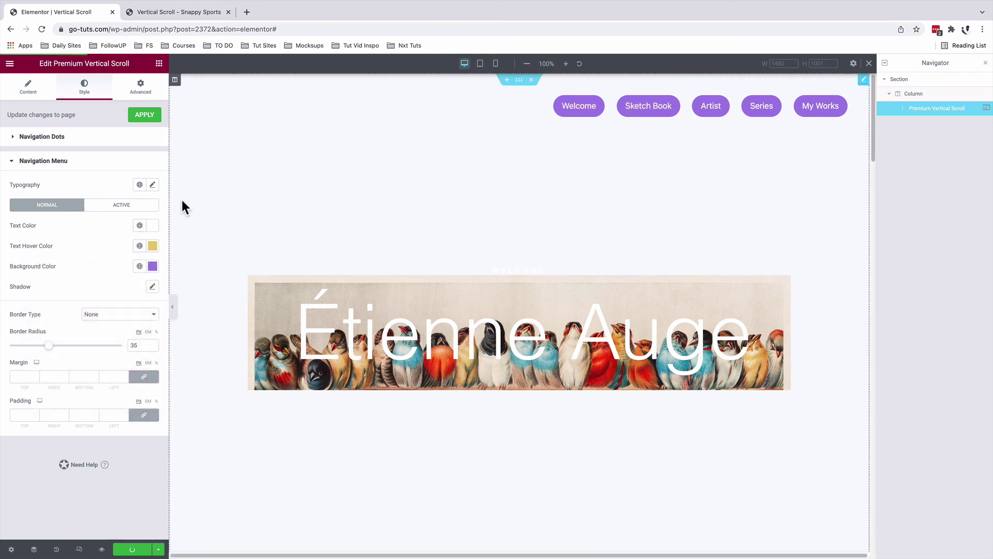
Test the preview page's menu links for Artist, My Works, Welcome, Sketch Book and Series, and check section-by-section scrolling back up to Welcome.
{"action": "left_click", "coordinate": [163, 17]}
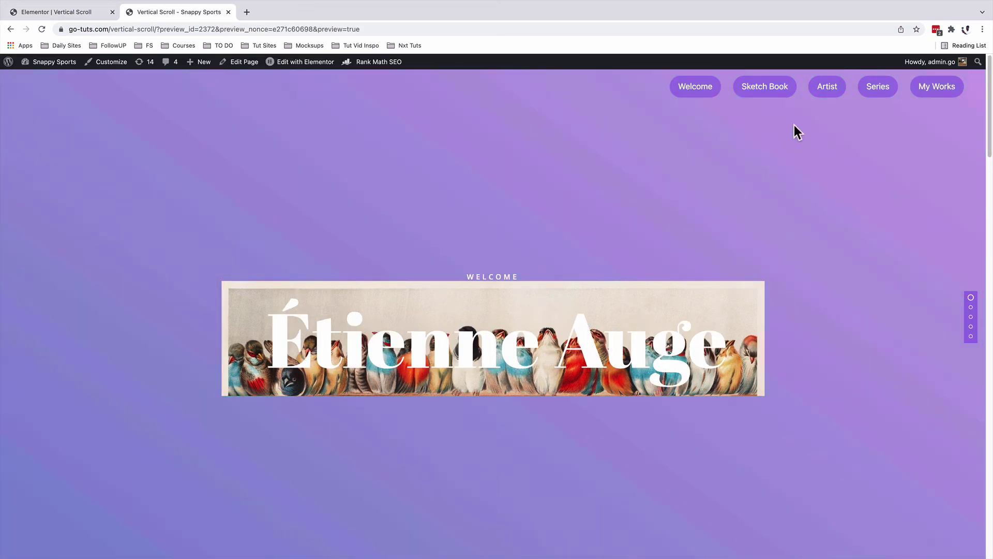
{"action": "left_click", "coordinate": [830, 91]}
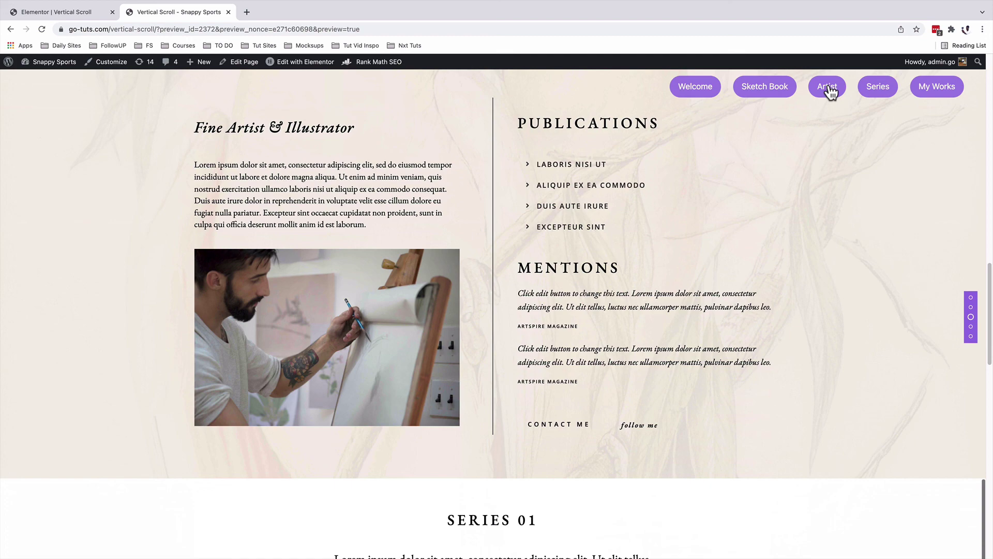
{"action": "left_click", "coordinate": [937, 91]}
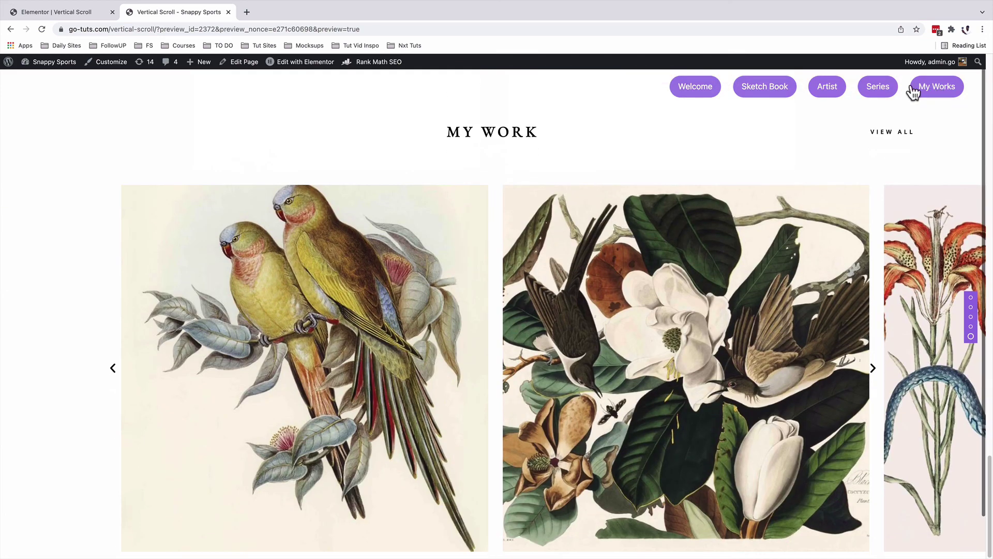
{"action": "left_click", "coordinate": [689, 96]}
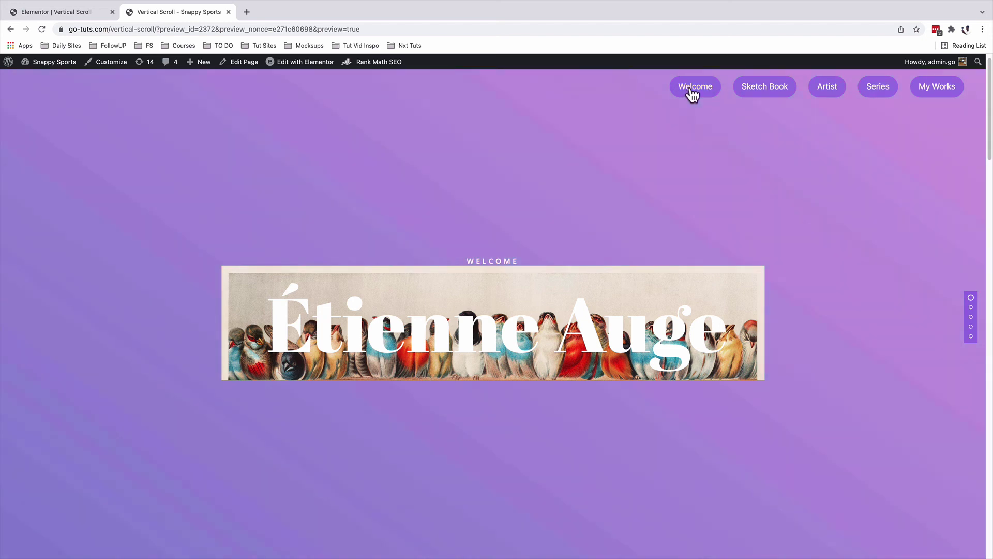
{"action": "left_click", "coordinate": [770, 92]}
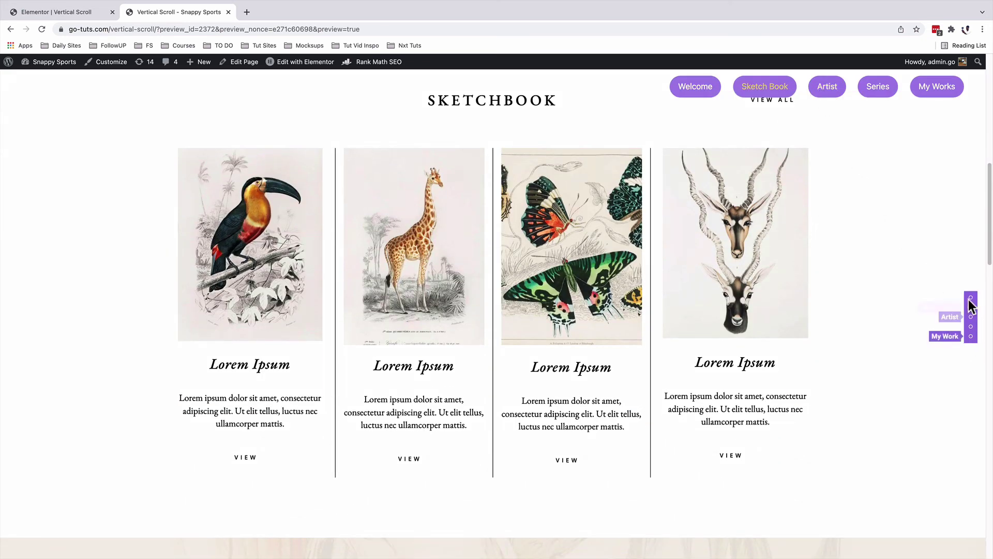
{"action": "left_click", "coordinate": [876, 91]}
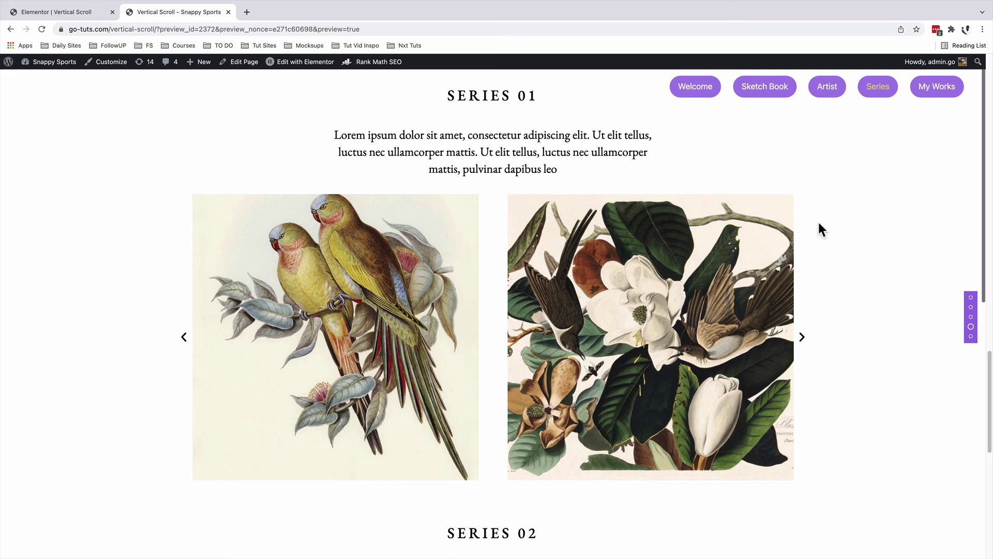
{"action": "left_click", "coordinate": [754, 89]}
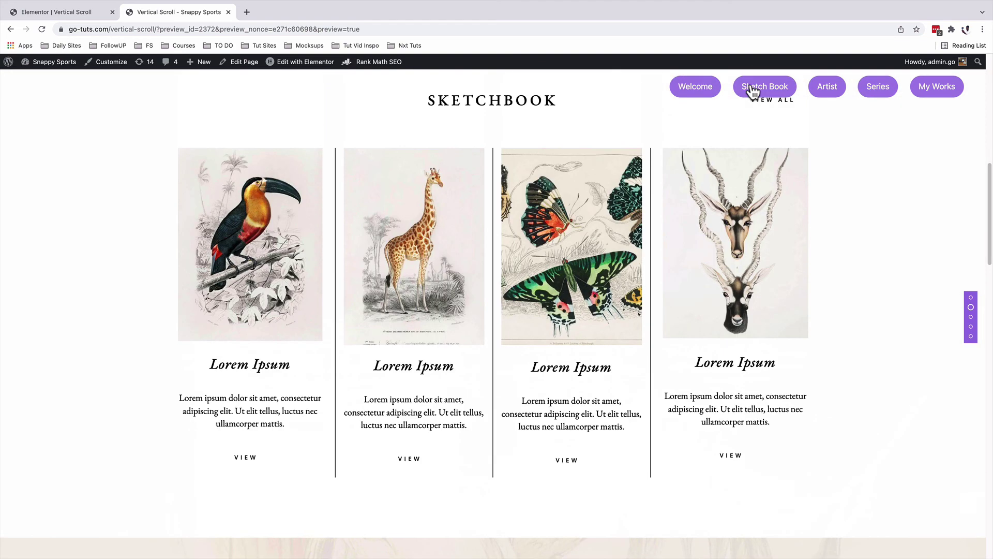
{"action": "left_click", "coordinate": [924, 94]}
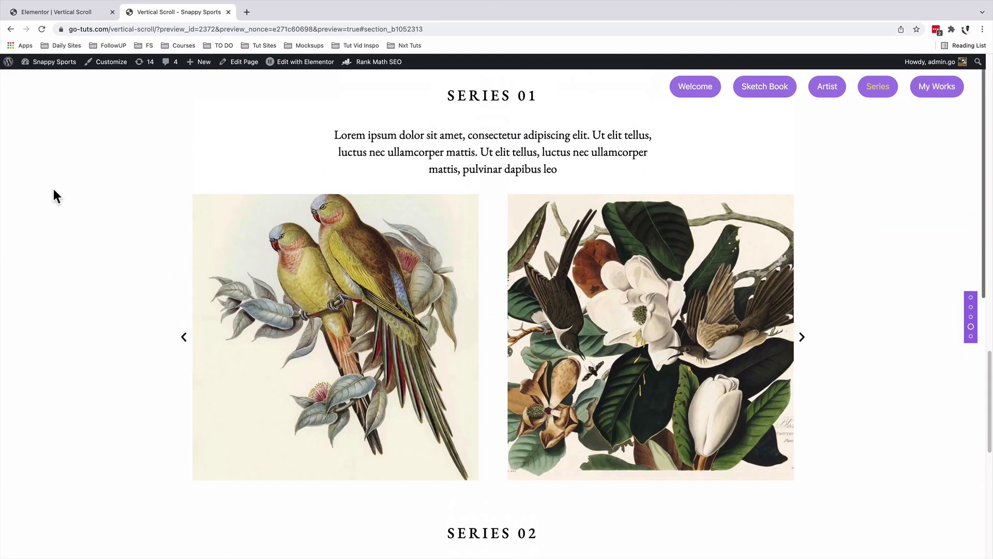
{"action": "scroll", "coordinate": [56, 195], "scroll_direction": "up", "scroll_amount": 3}
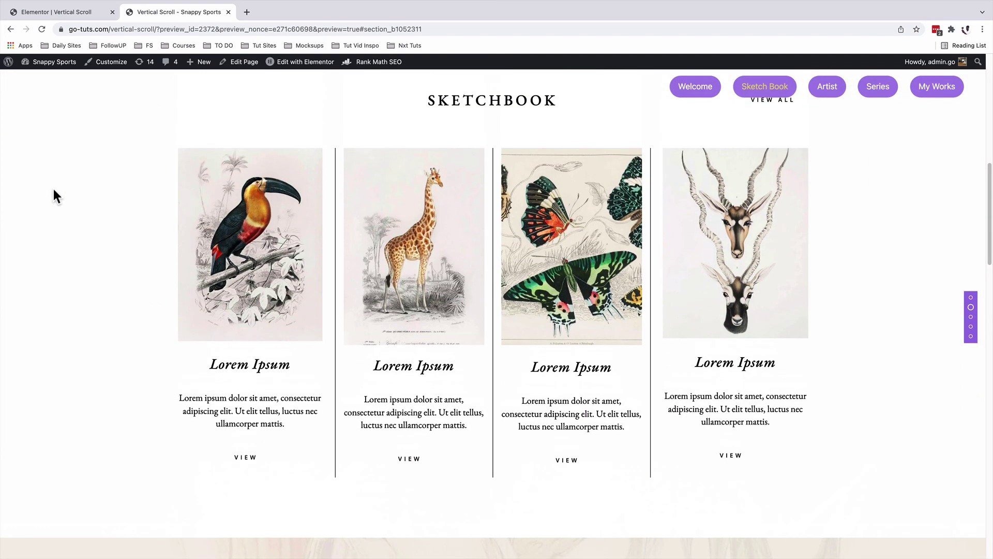
{"action": "scroll", "coordinate": [55, 191], "scroll_direction": "up", "scroll_amount": 2}
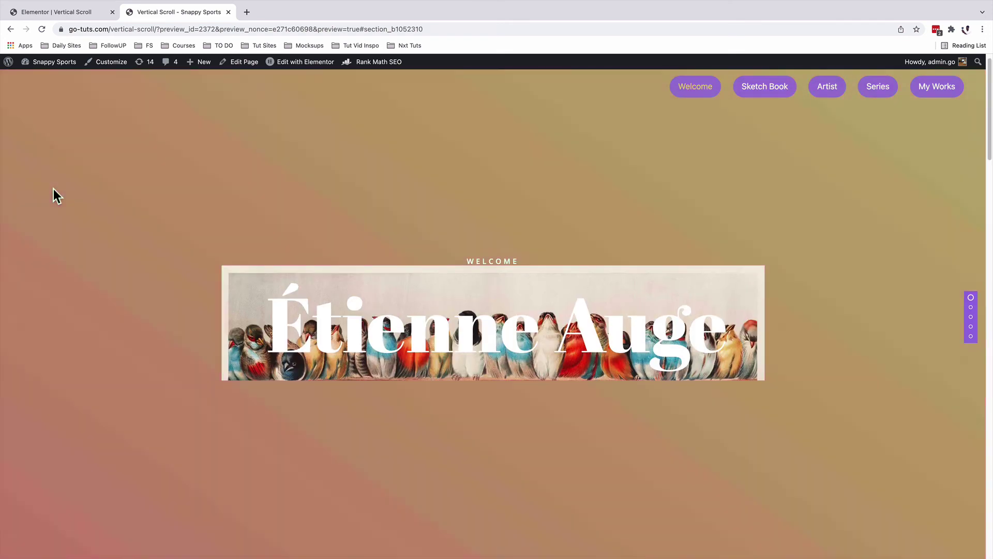